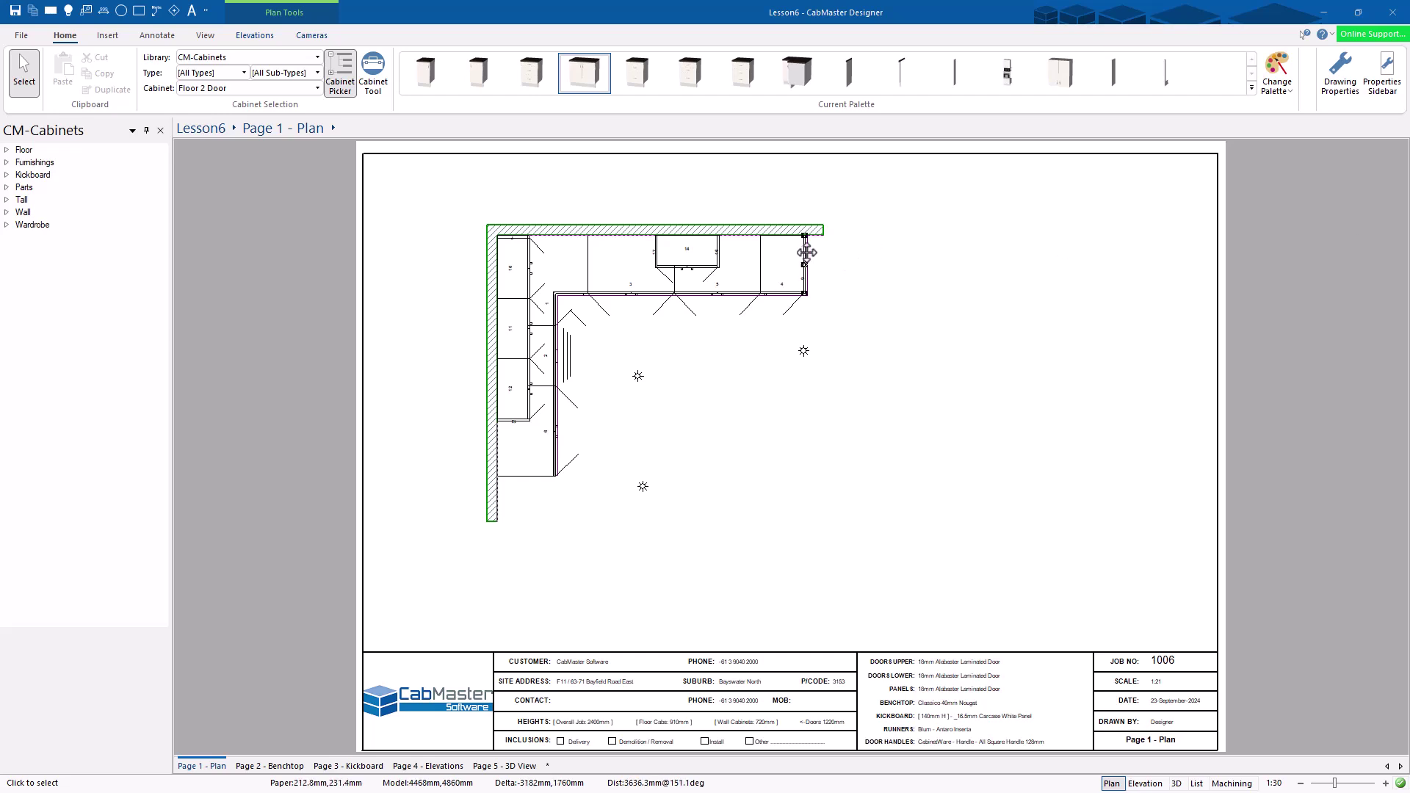
# - Run the '(Cut) 1 Column Board Report by Cabinet' from the Board reports folder for the whole kitchen job
pyautogui.click(23, 36)
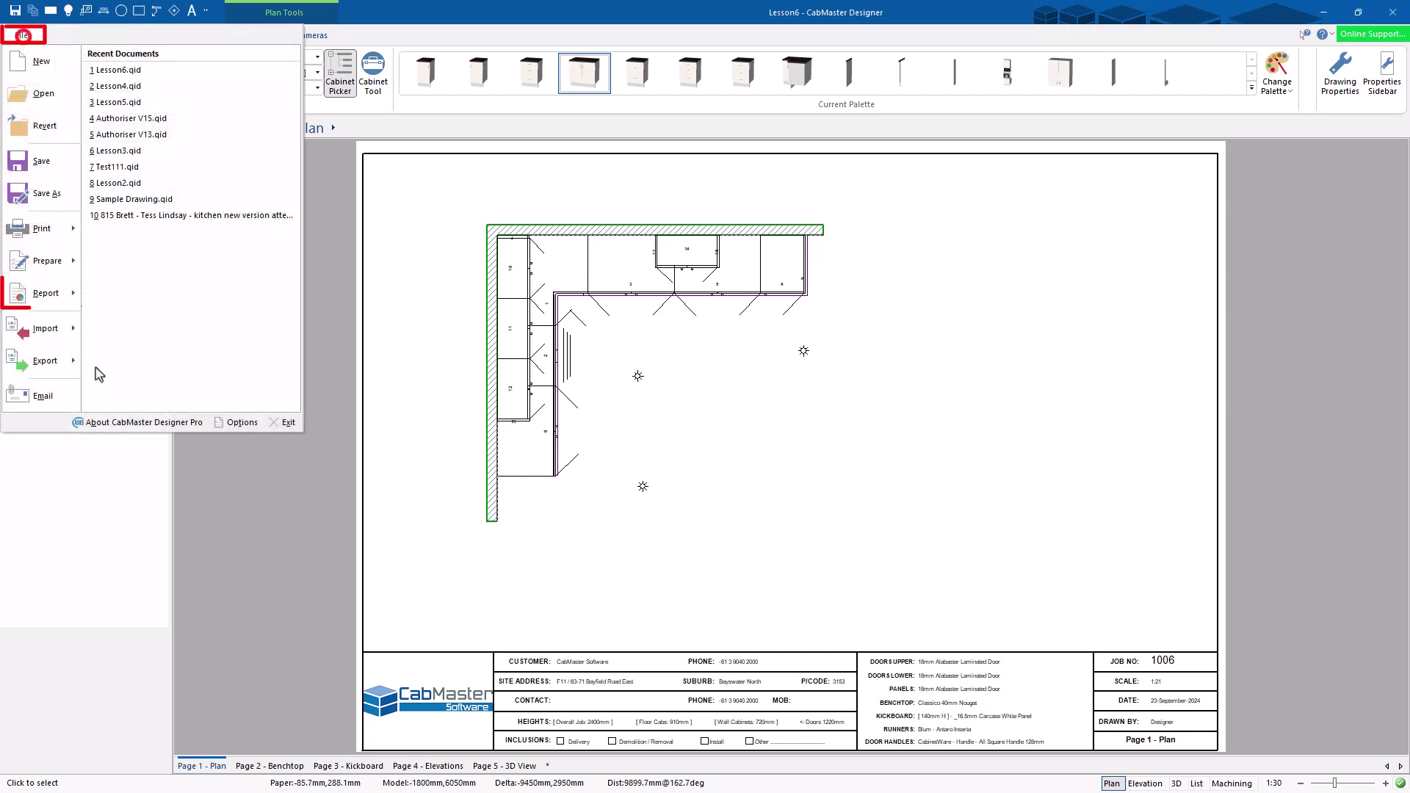
pyautogui.click(33, 293)
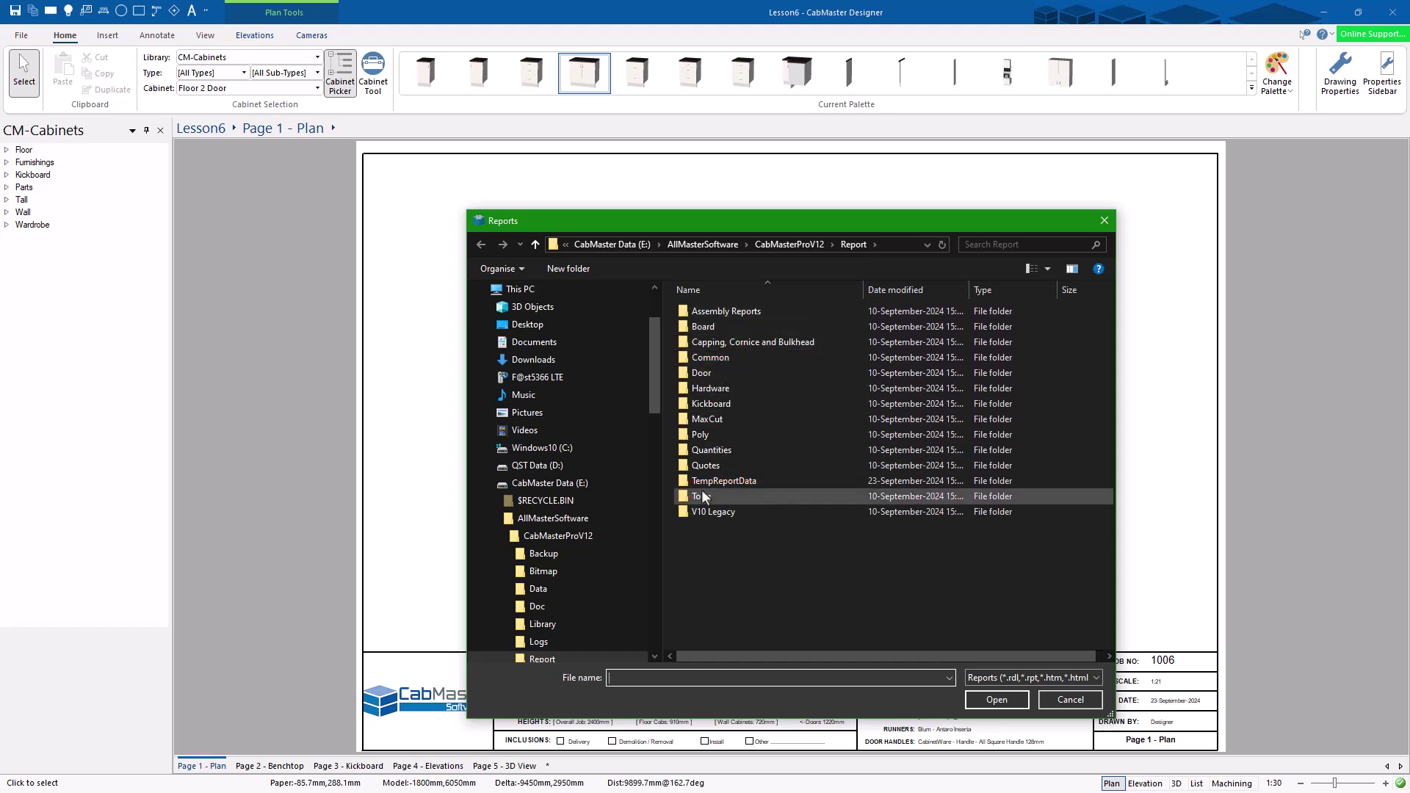
pyautogui.doubleClick(713, 330)
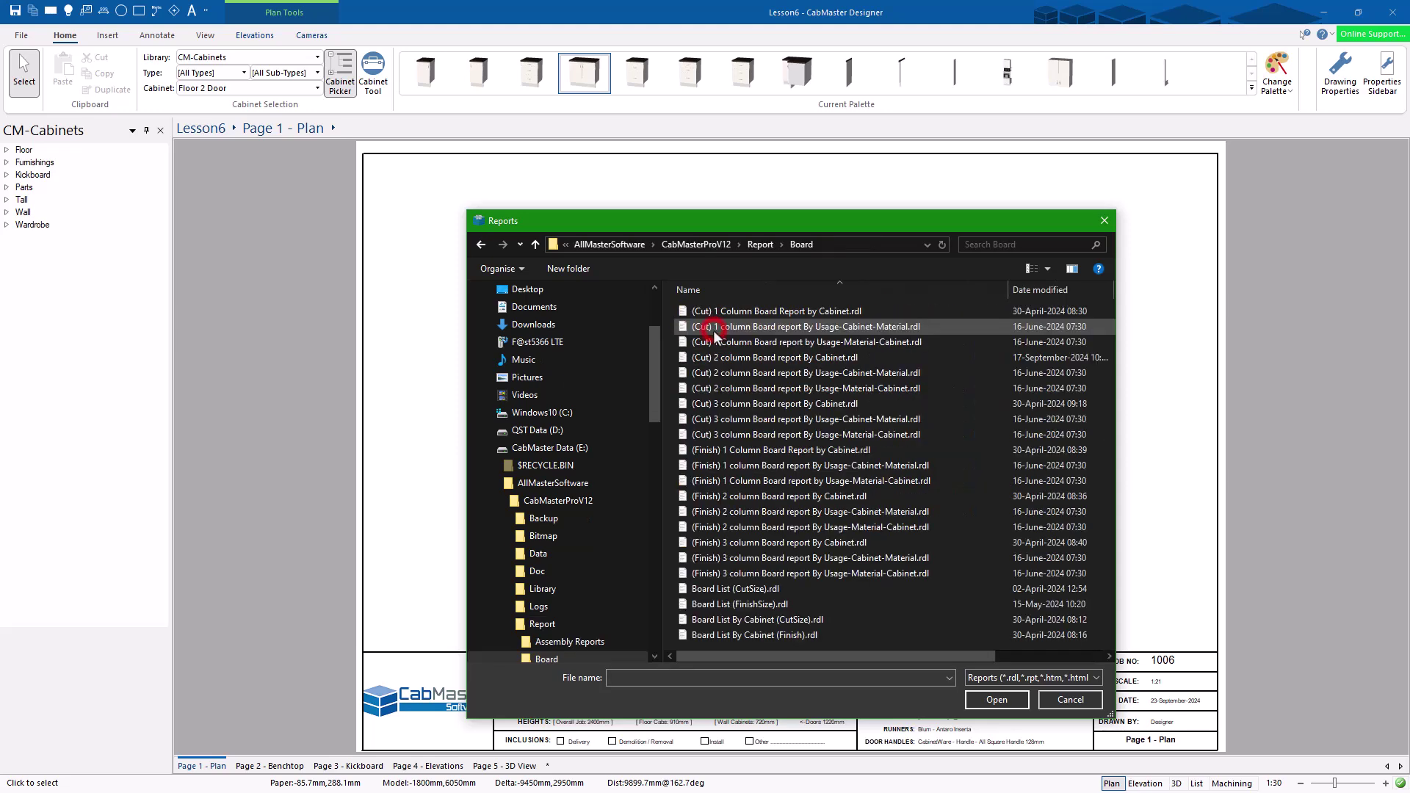
pyautogui.click(752, 372)
pyautogui.click(775, 314)
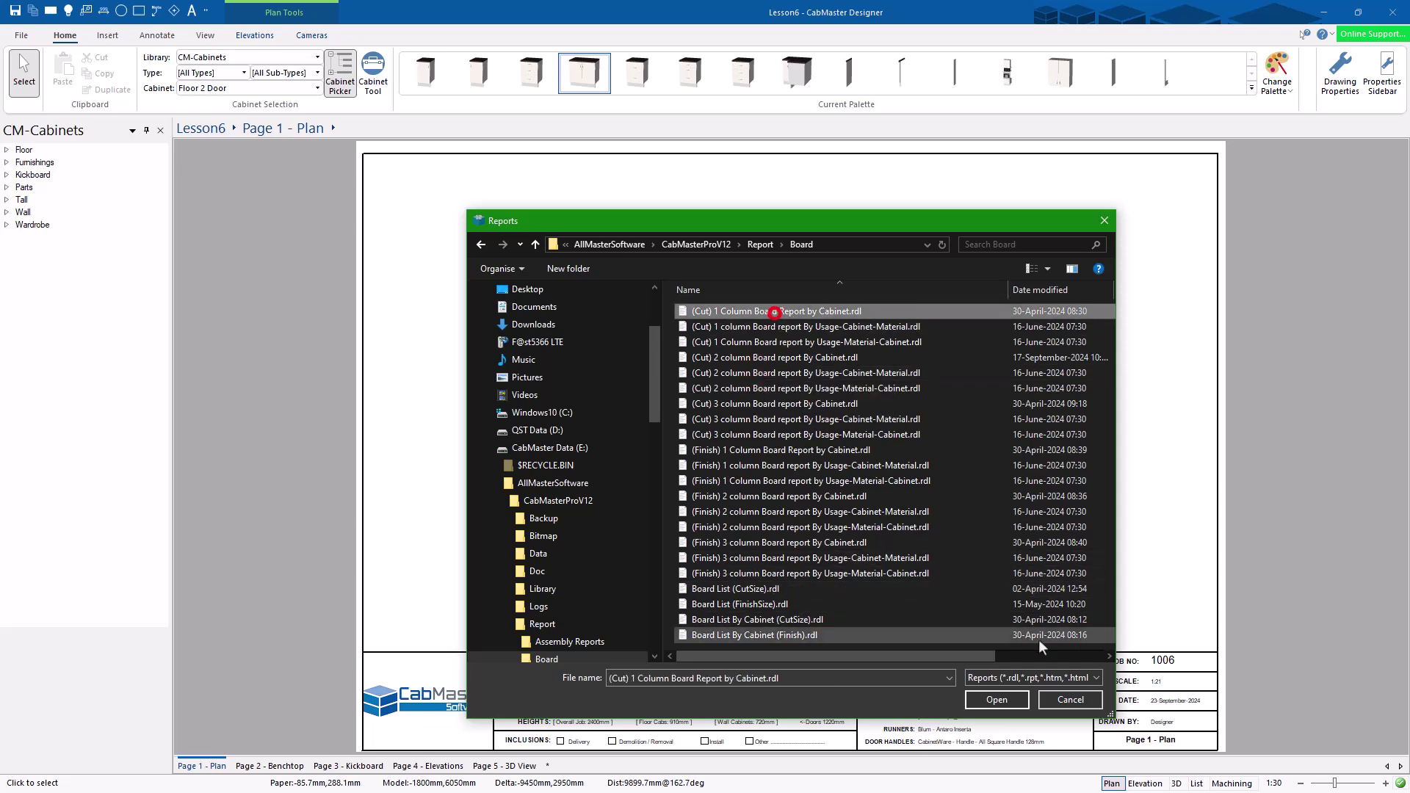
pyautogui.click(997, 700)
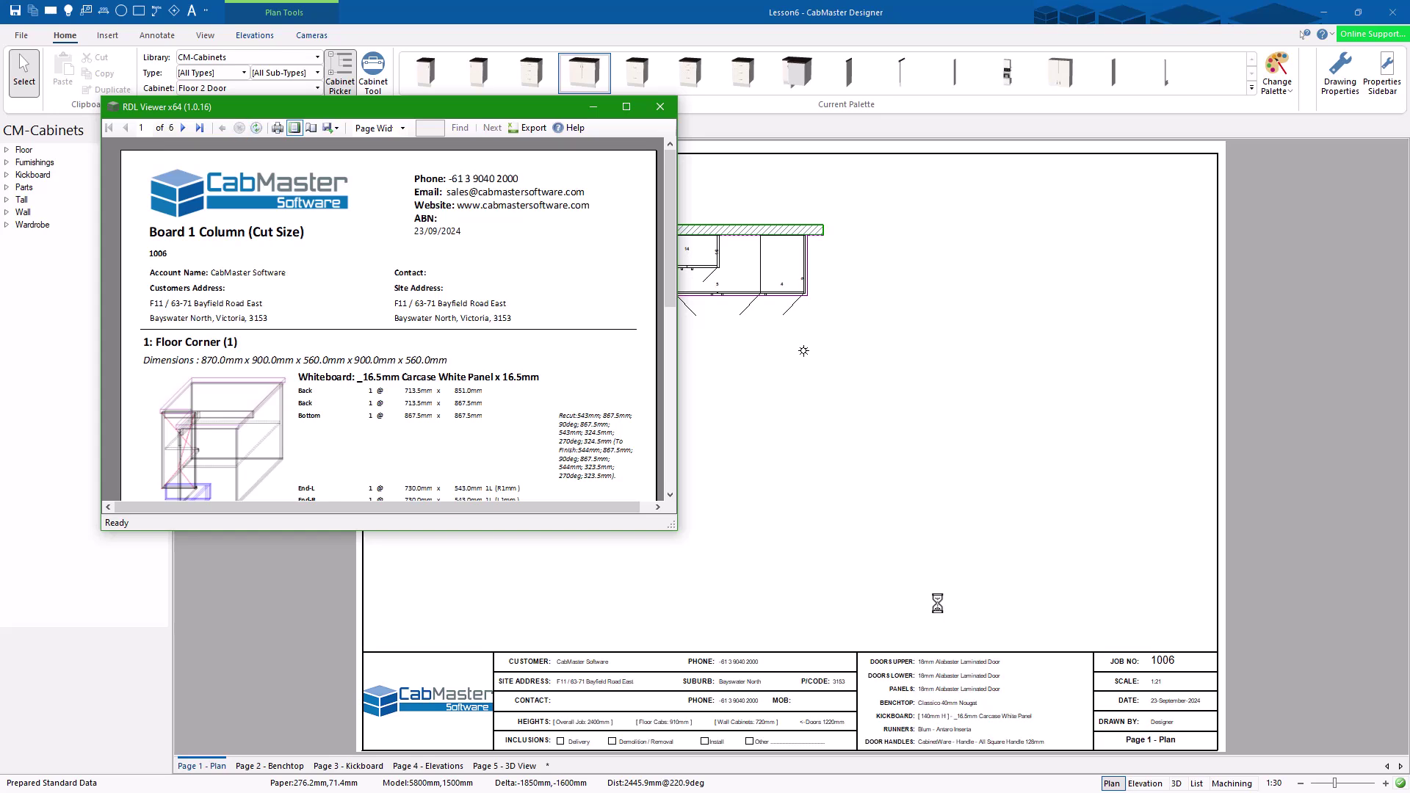
# - Move the RDL Viewer window up and right and enlarge it for easier reading
pyautogui.moveTo(499, 114); pyautogui.dragTo(683, 62)
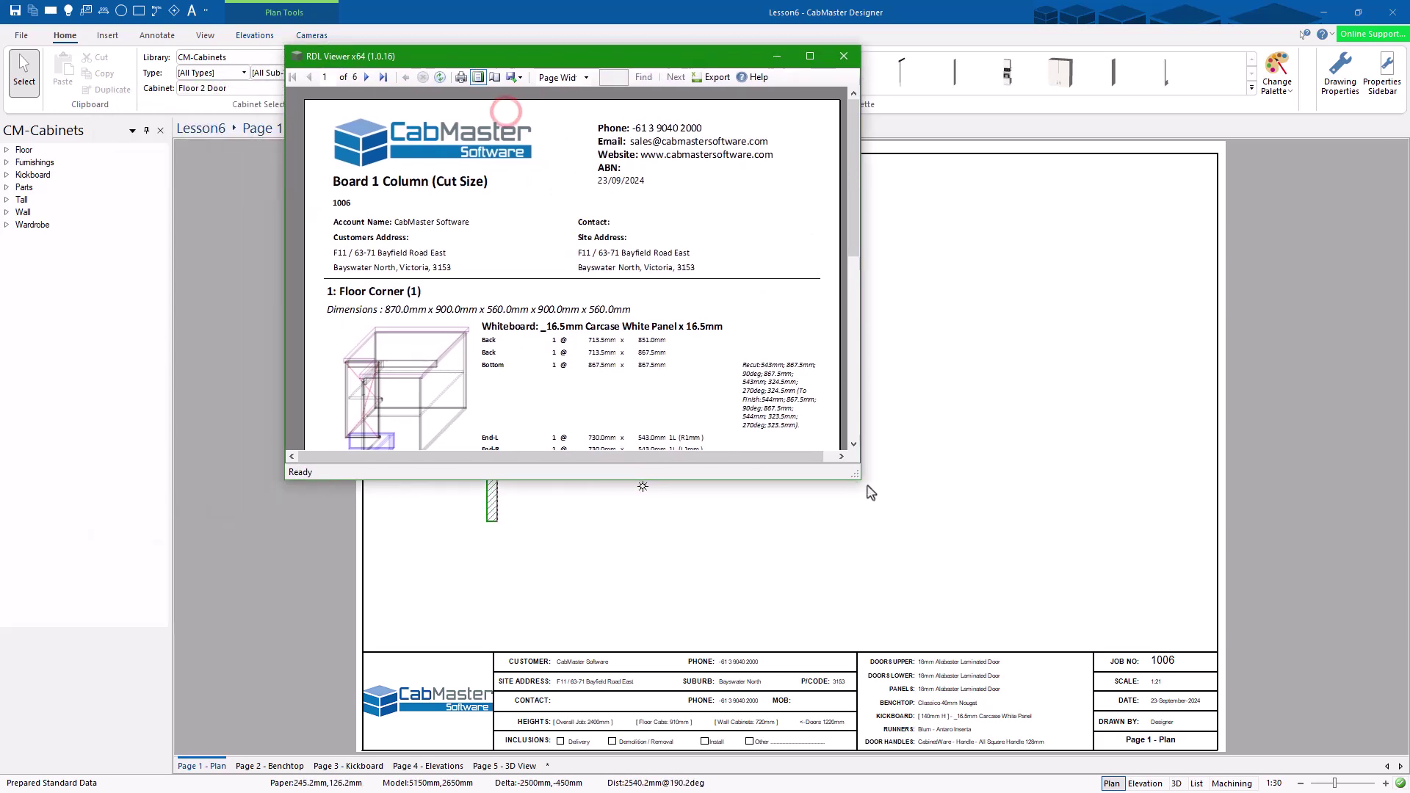
pyautogui.moveTo(857, 476); pyautogui.dragTo(1102, 733)
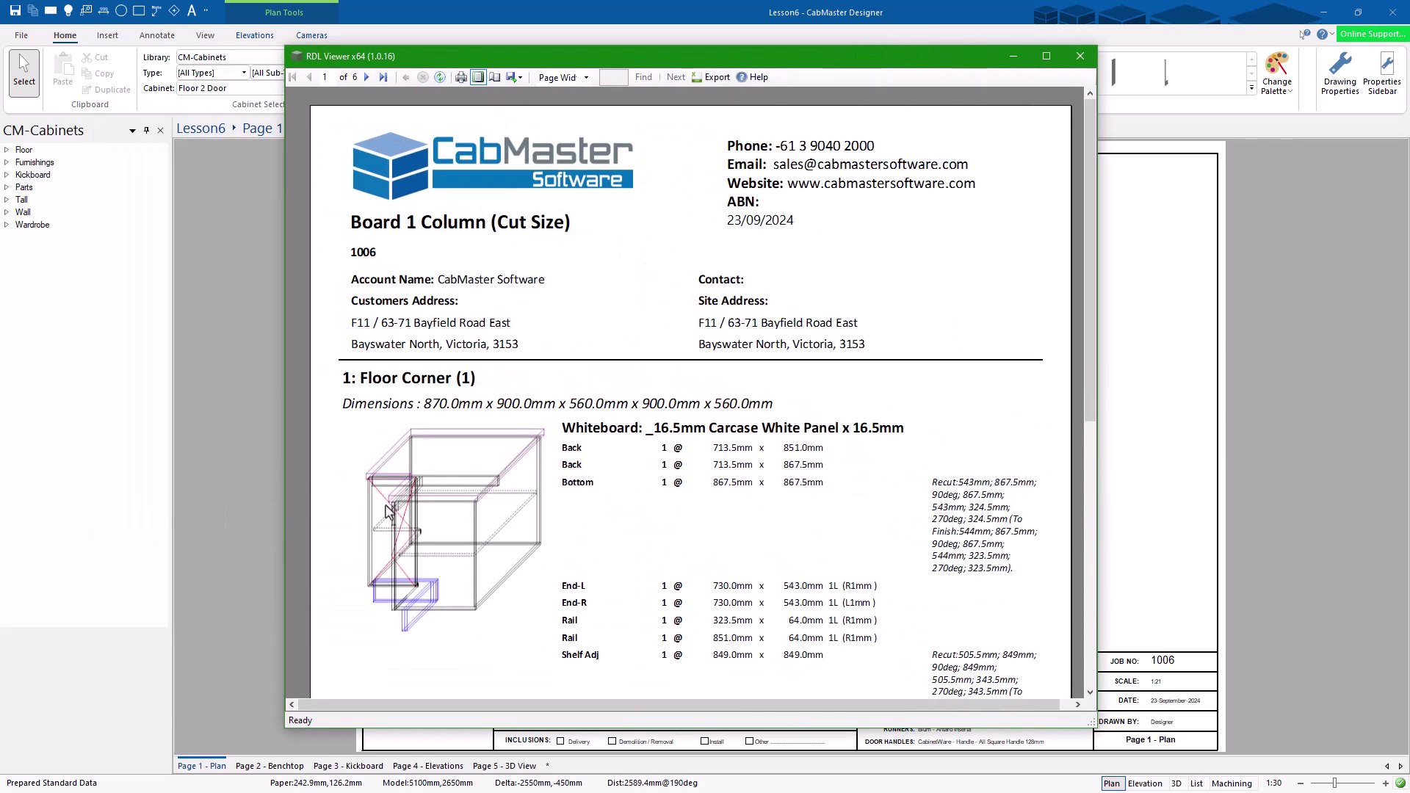
pyautogui.moveTo(1091, 195); pyautogui.dragTo(1077, 170)
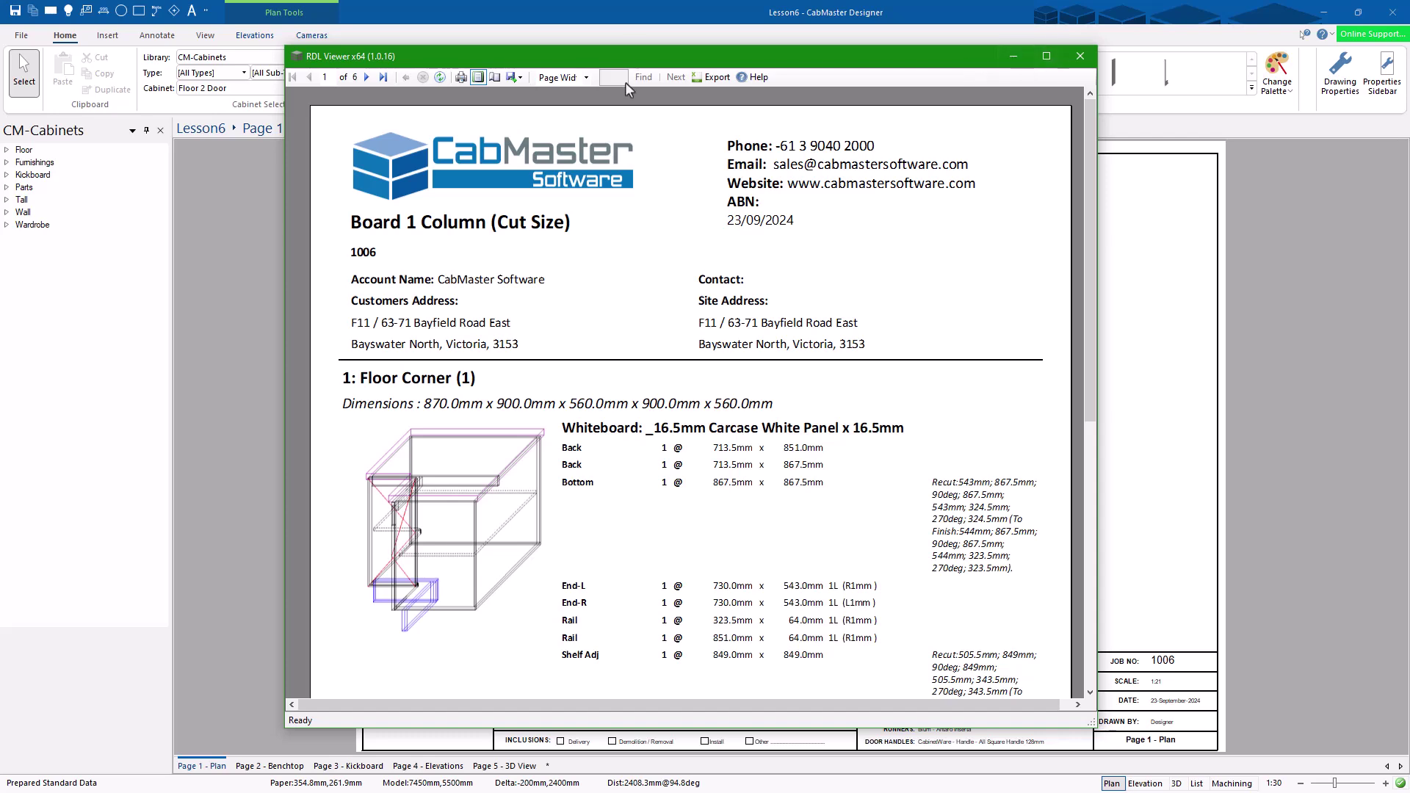
# - Show the report at 100% zoom and scroll through the cut sizes, ending on page 1
pyautogui.click(585, 78)
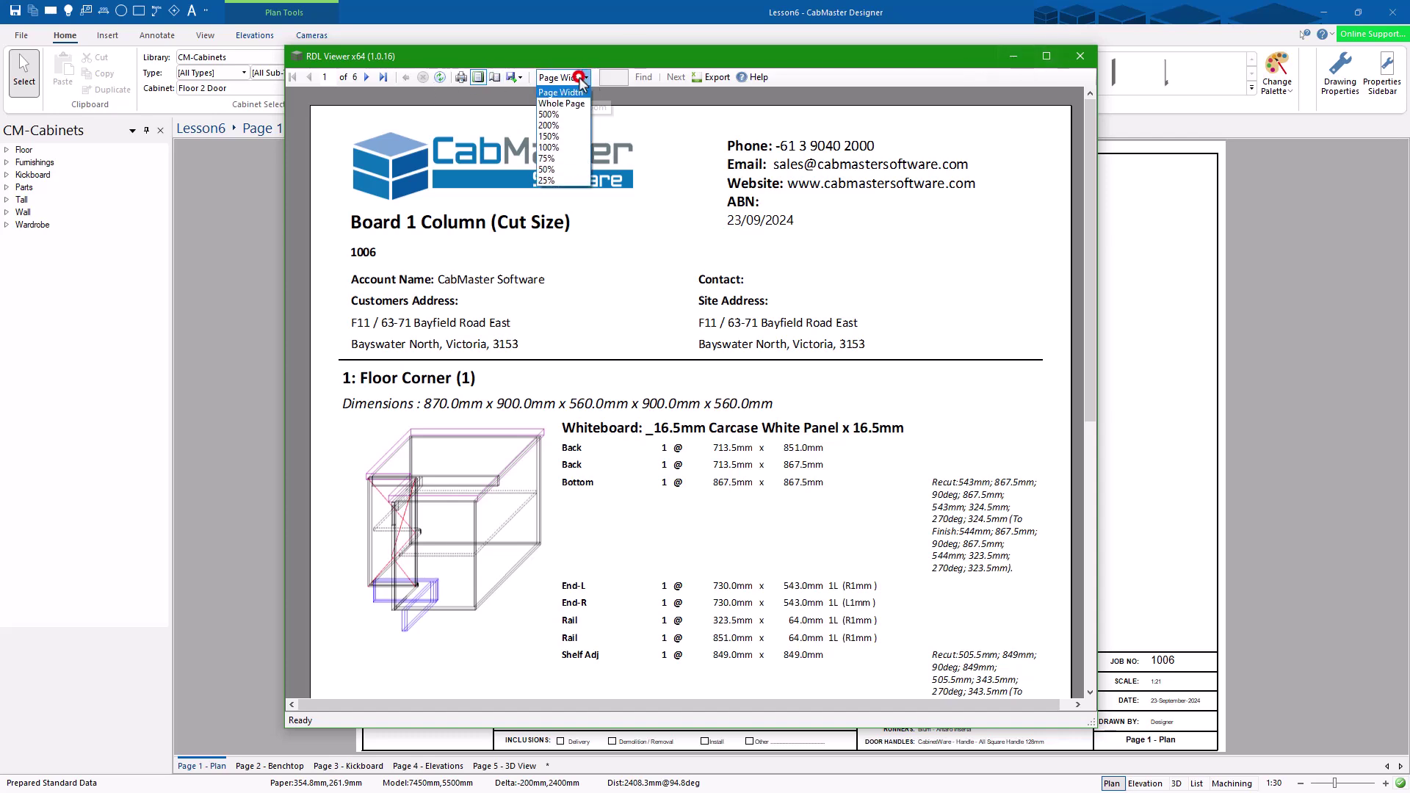
pyautogui.click(557, 144)
pyautogui.scroll(-8, 856, 252)
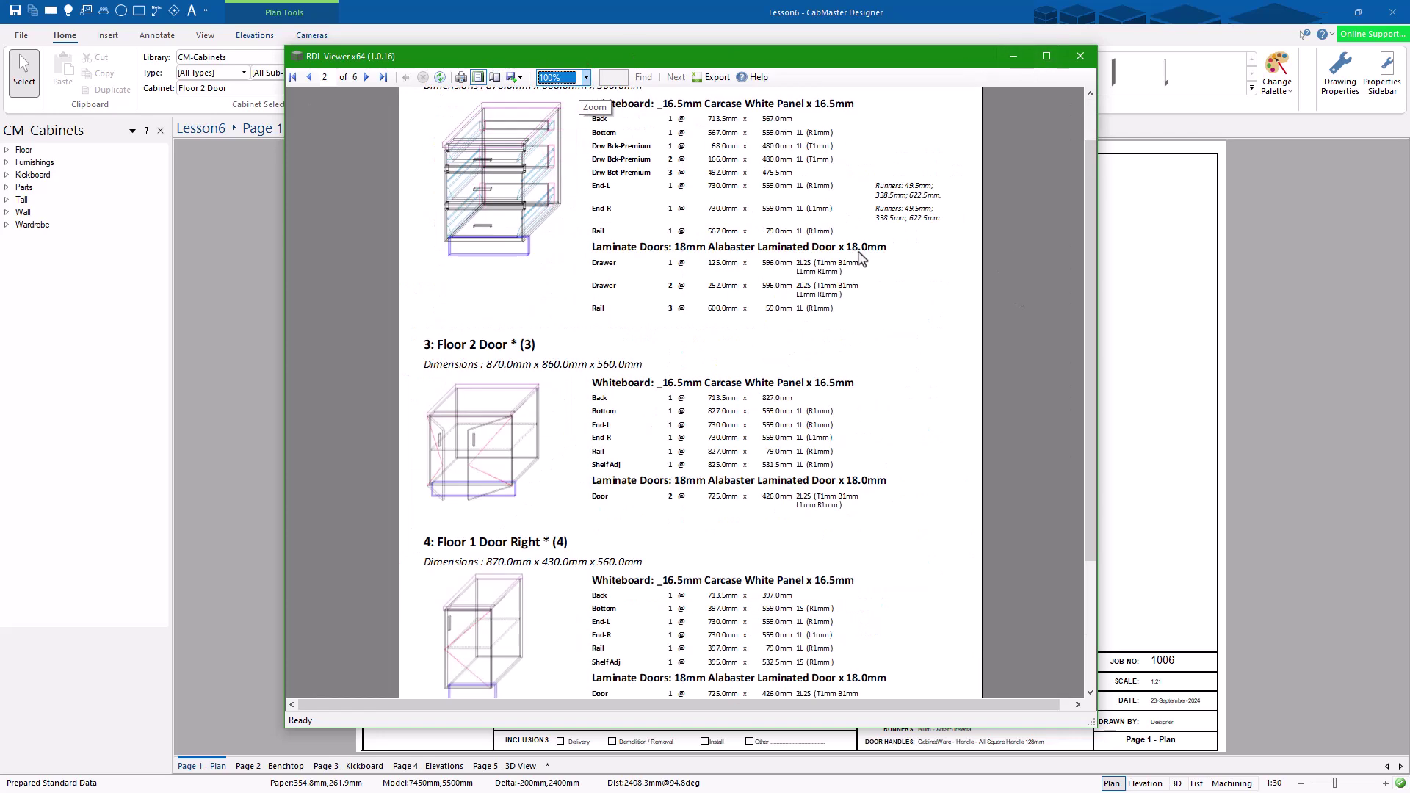
pyautogui.scroll(7, 857, 251)
pyautogui.scroll(-6, 859, 255)
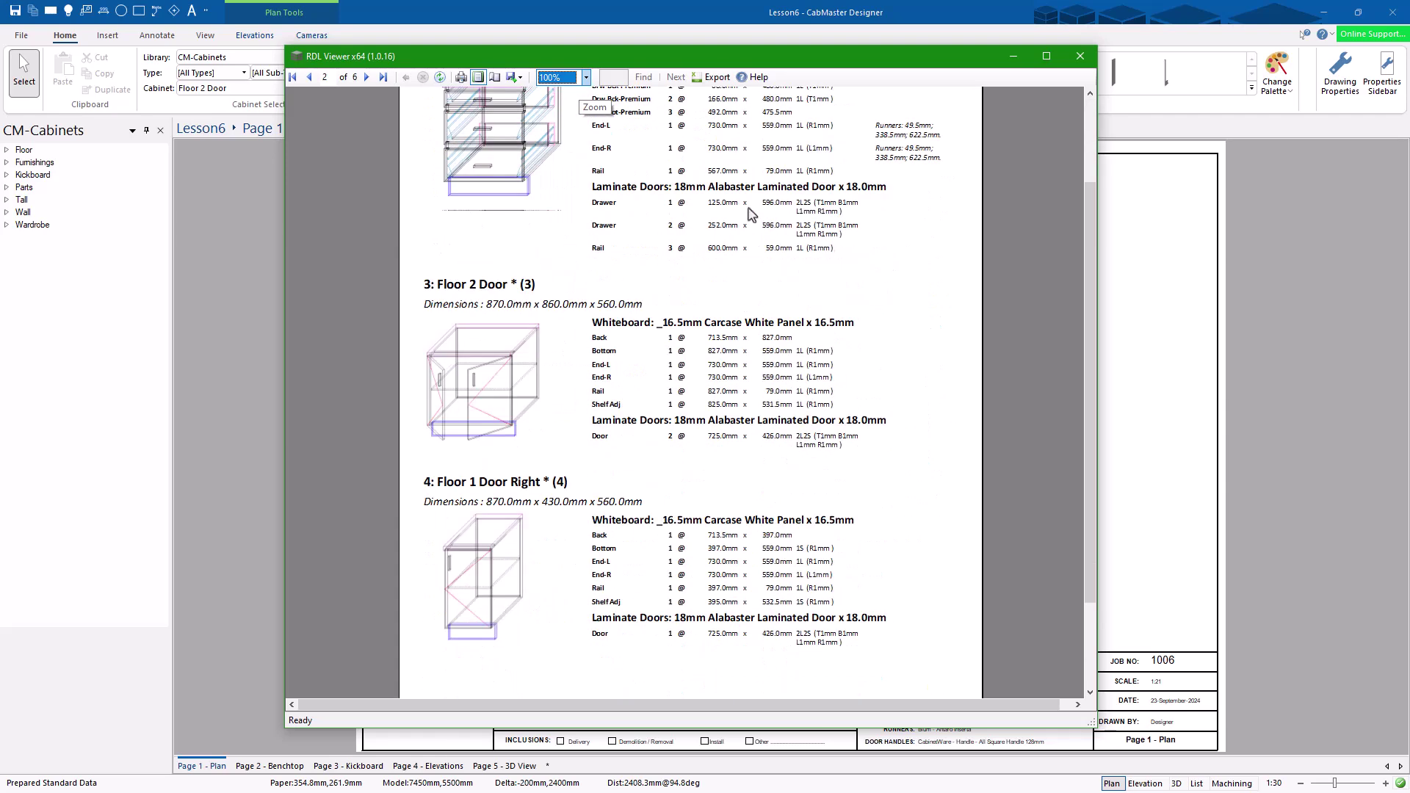
pyautogui.moveTo(1092, 270); pyautogui.dragTo(1091, 222)
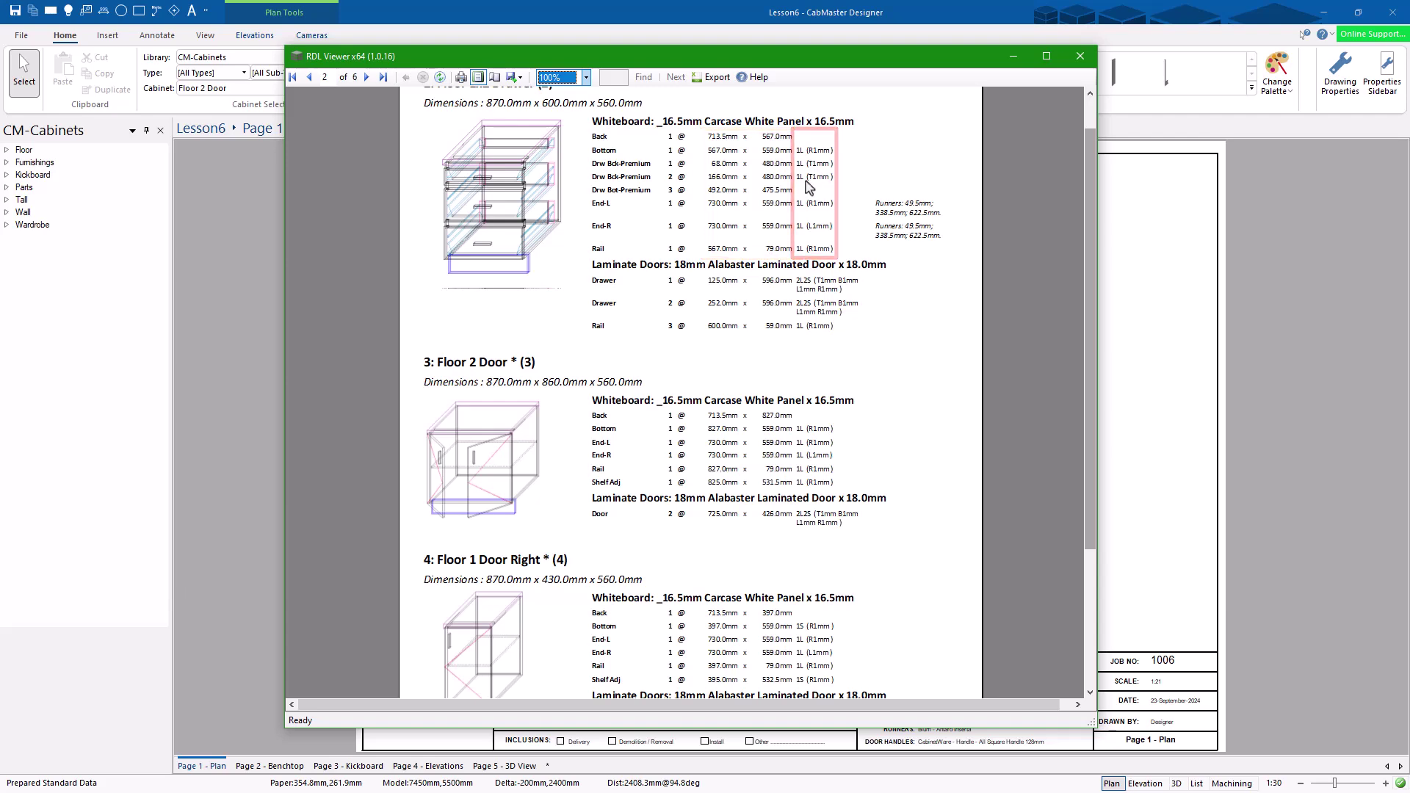
pyautogui.moveTo(1093, 418); pyautogui.dragTo(649, 197)
pyautogui.scroll(3, 649, 197)
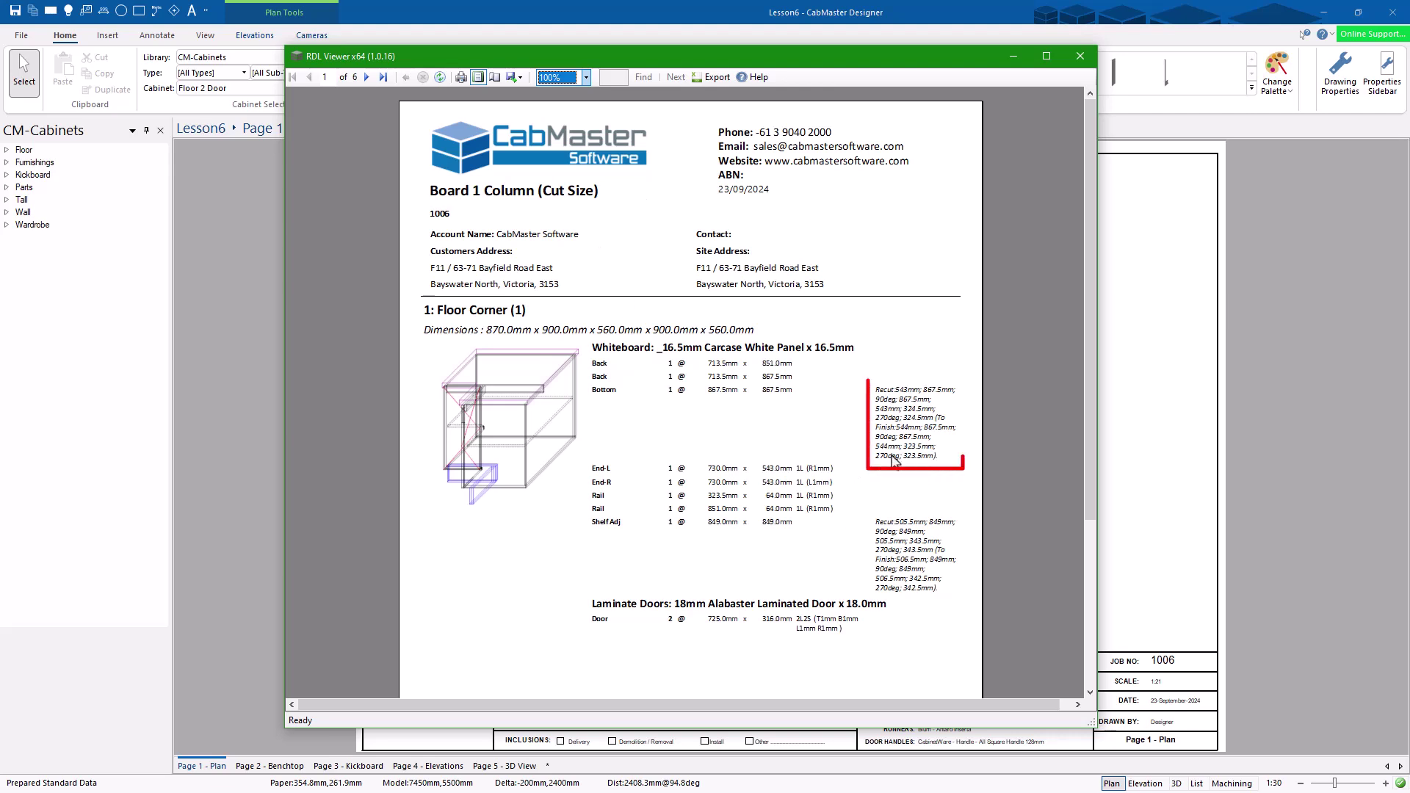
# - Close the one-column report and run '(Cut) 3 column Board report By Cabinet' from the Board folder
pyautogui.click(1080, 55)
pyautogui.click(808, 436)
pyautogui.hotkey('ctrl', 'r')
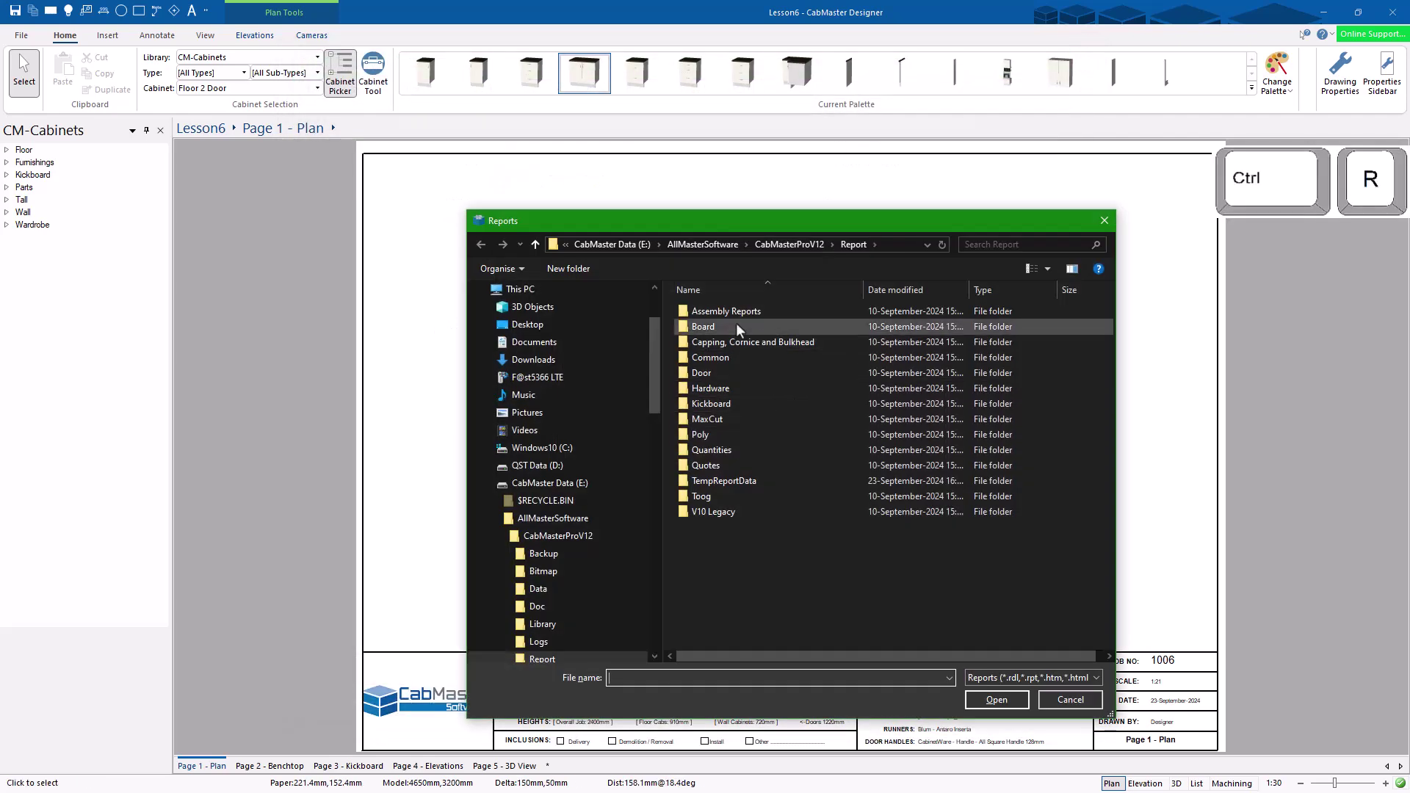
pyautogui.doubleClick(736, 324)
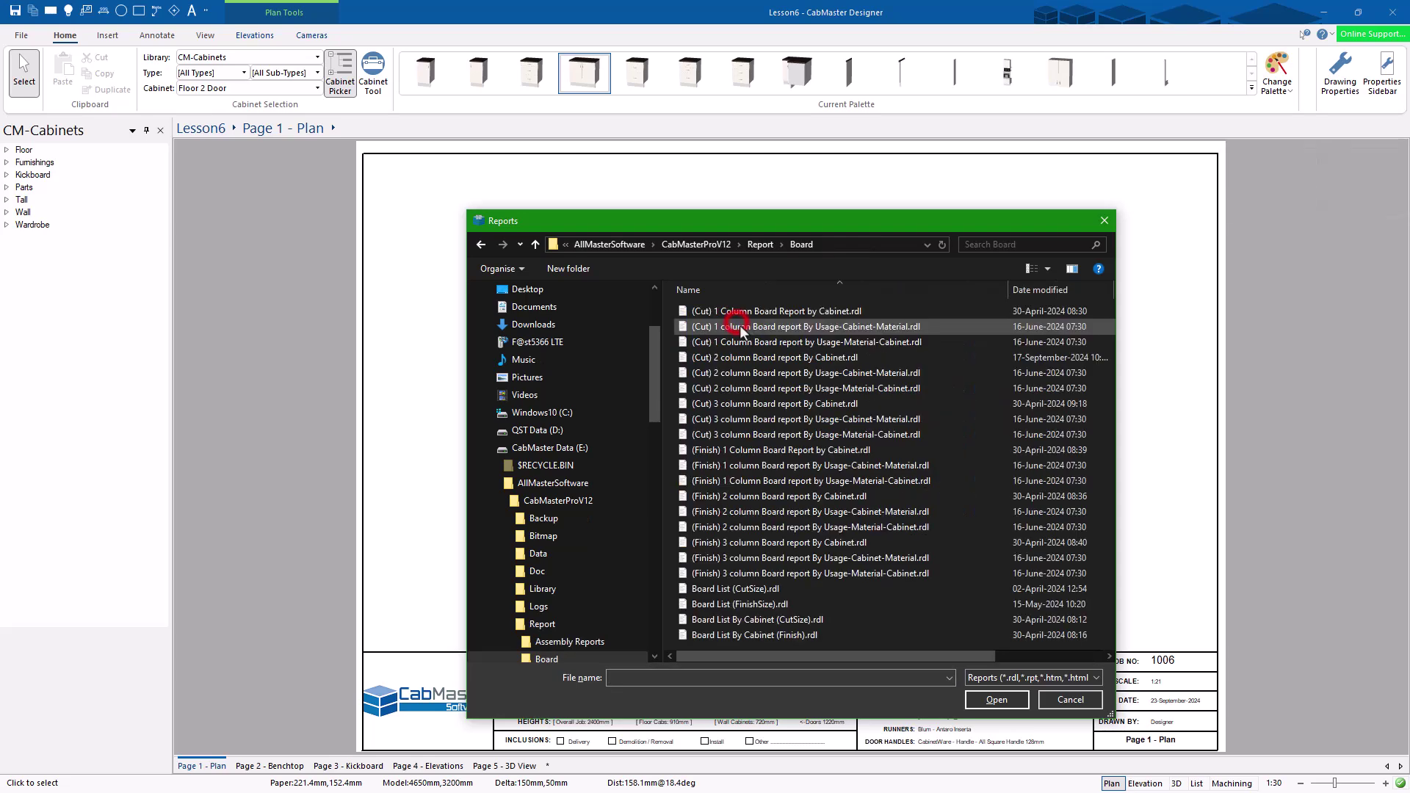
pyautogui.doubleClick(785, 404)
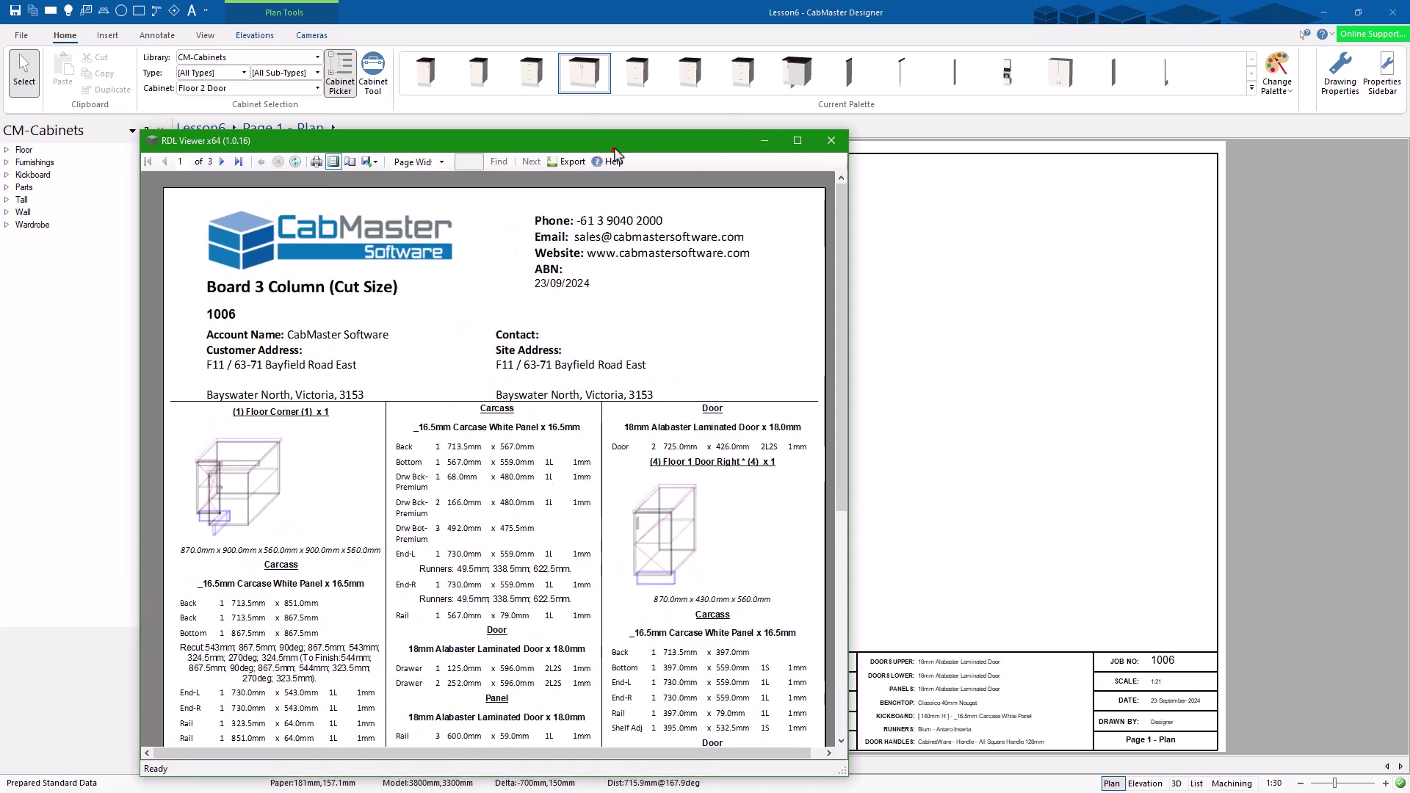
# - Review the 3-page Board 3 Column (Cut Size) report, then close the viewer
pyautogui.moveTo(615, 155); pyautogui.dragTo(664, 50)
pyautogui.moveTo(889, 185); pyautogui.dragTo(895, 302)
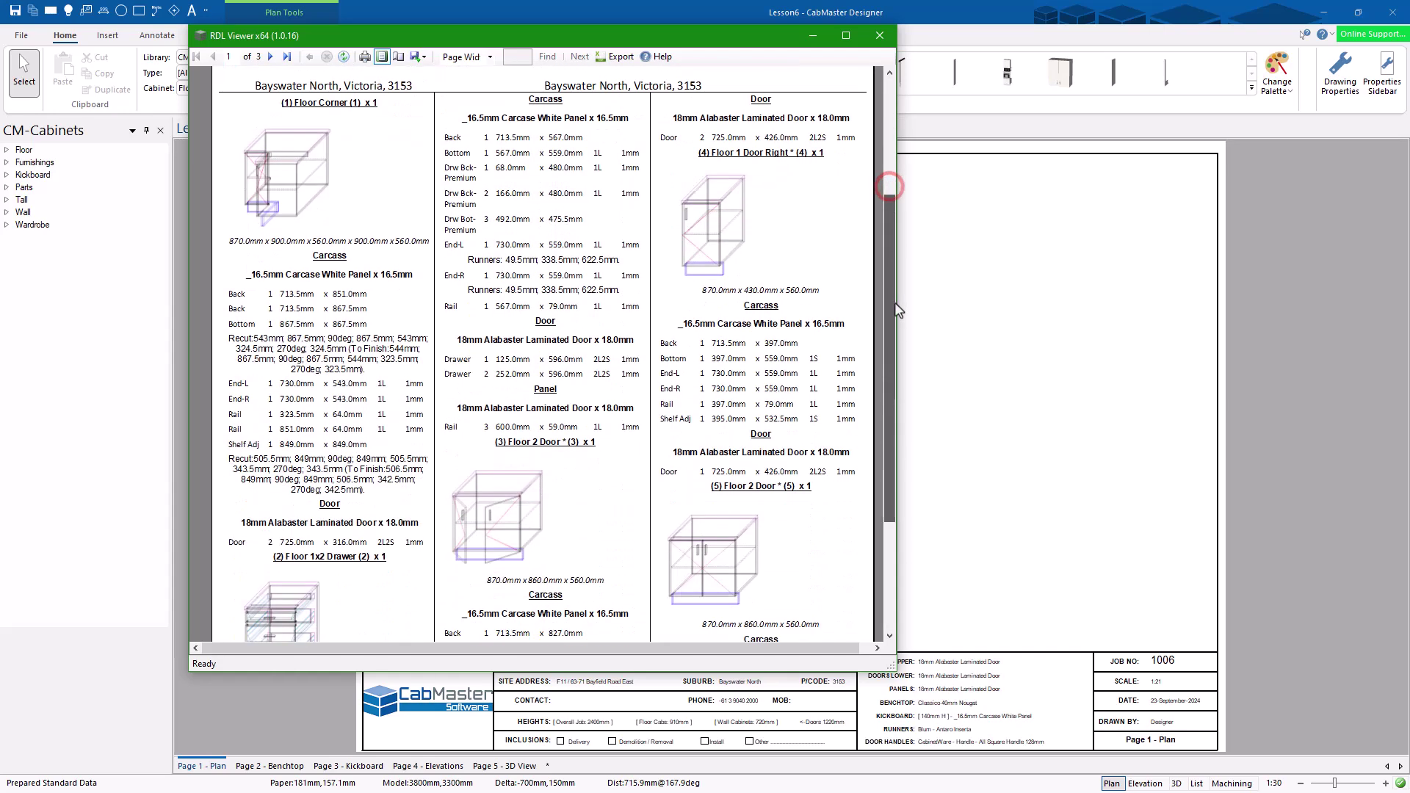
pyautogui.click(880, 36)
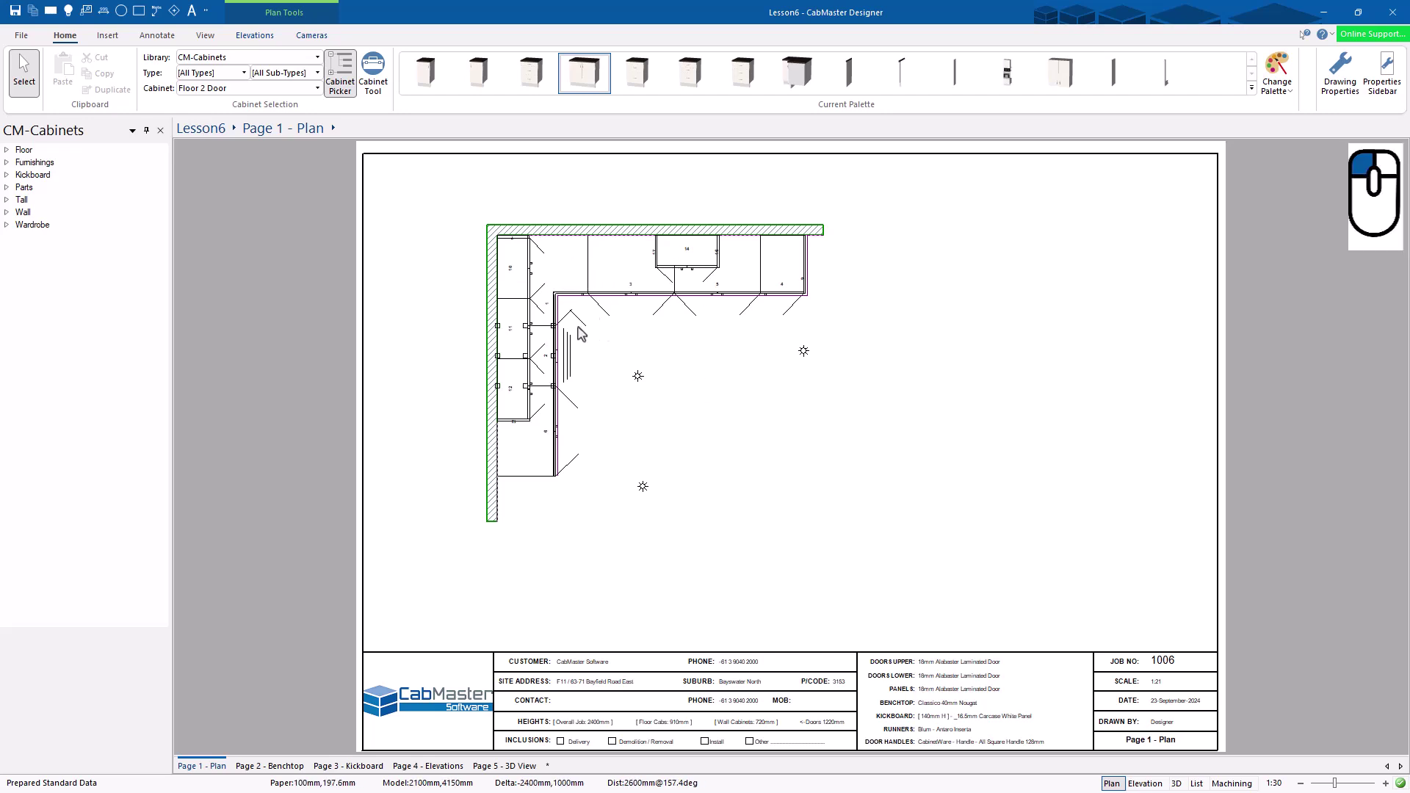
# - Run the '(Cut) 1 Column Board Report by Cabinet' for only the Floor 2 Door cabinet (3)
pyautogui.click(622, 267)
pyautogui.rightClick(623, 268)
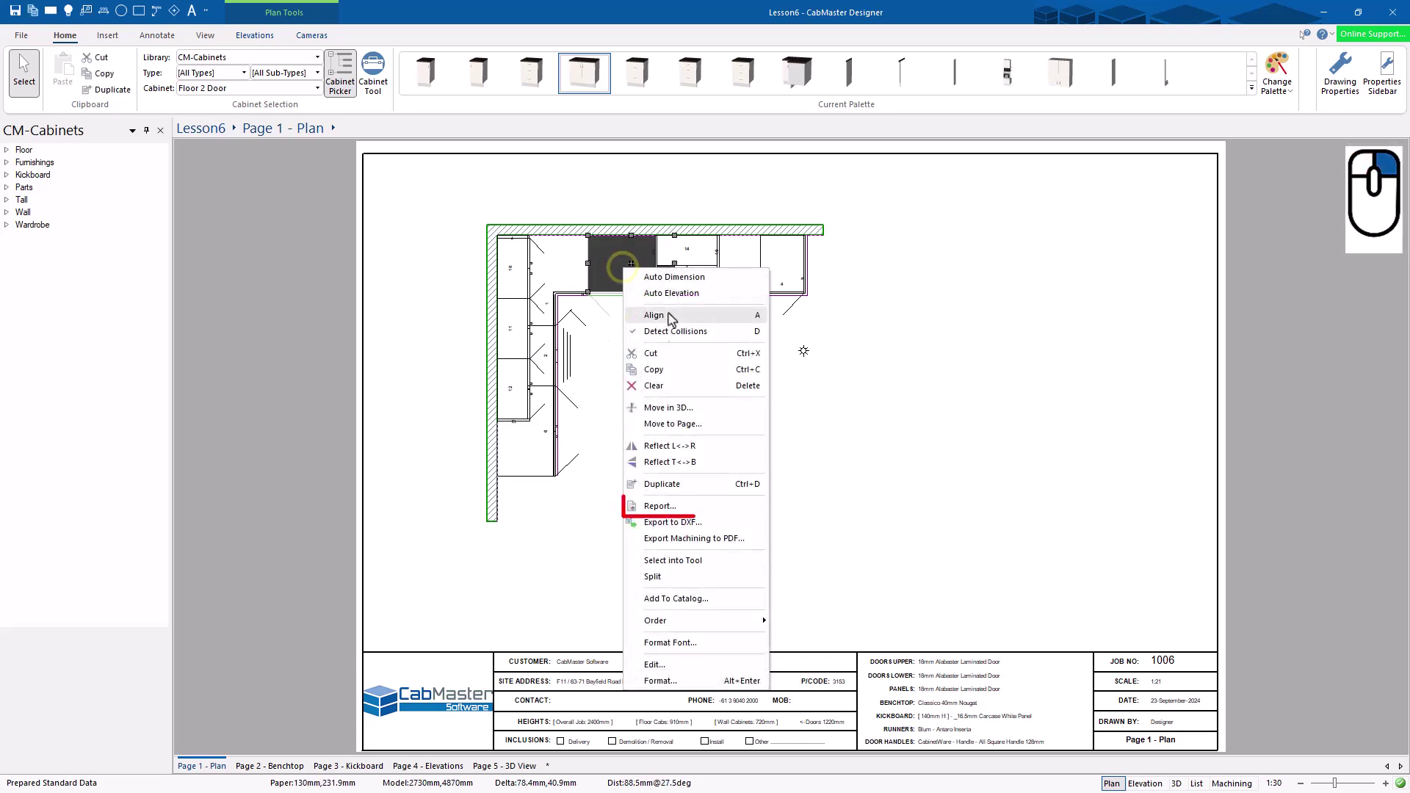
pyautogui.click(685, 507)
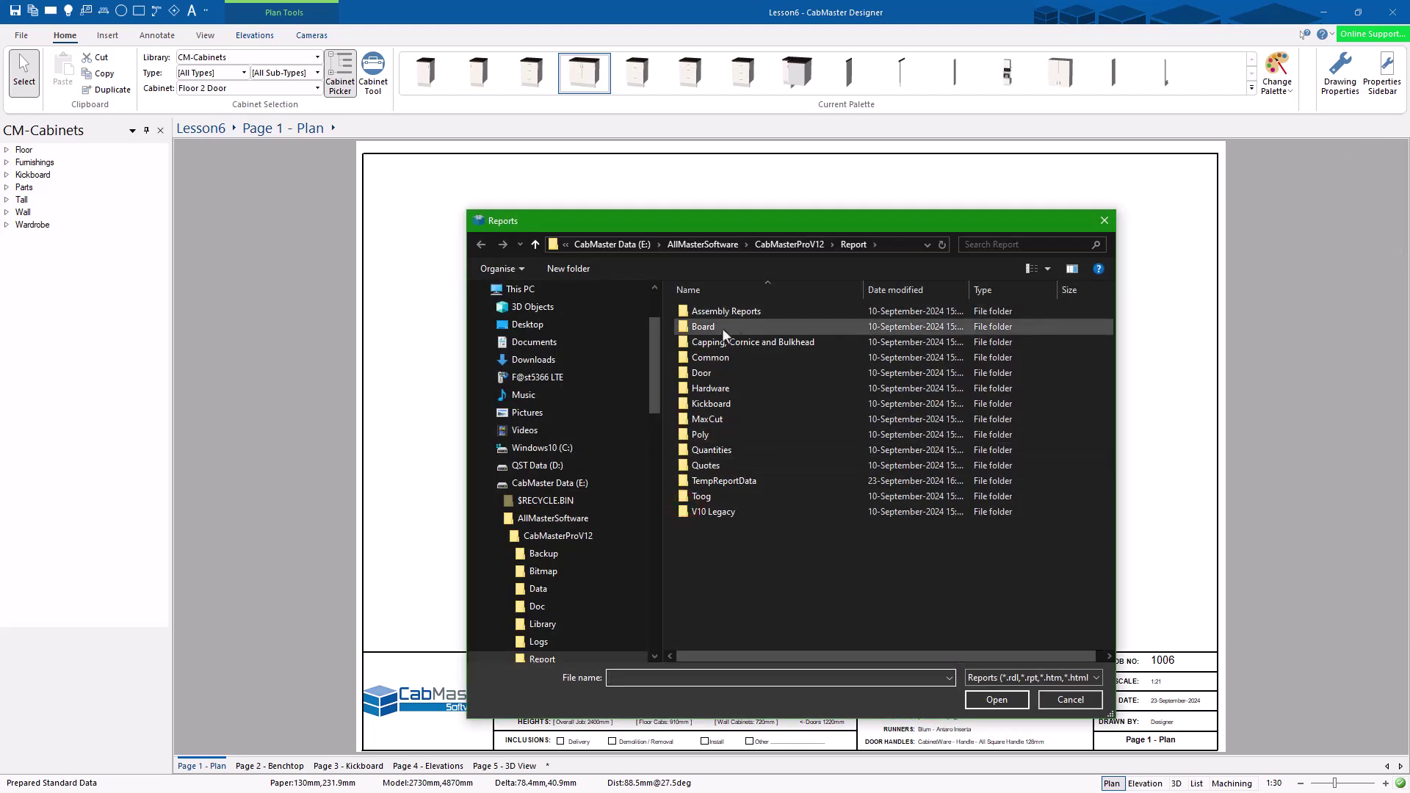
pyautogui.doubleClick(718, 328)
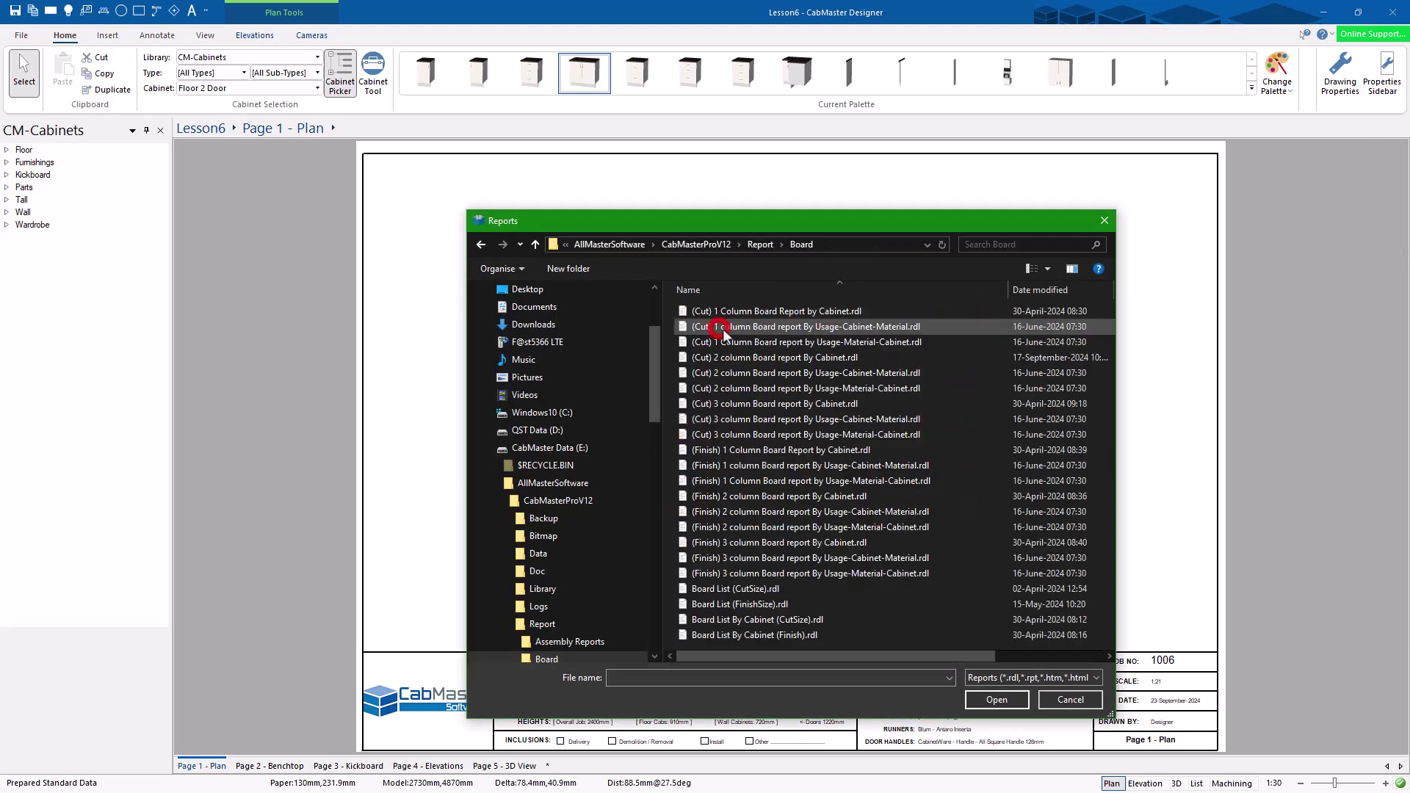
pyautogui.click(749, 313)
pyautogui.click(996, 700)
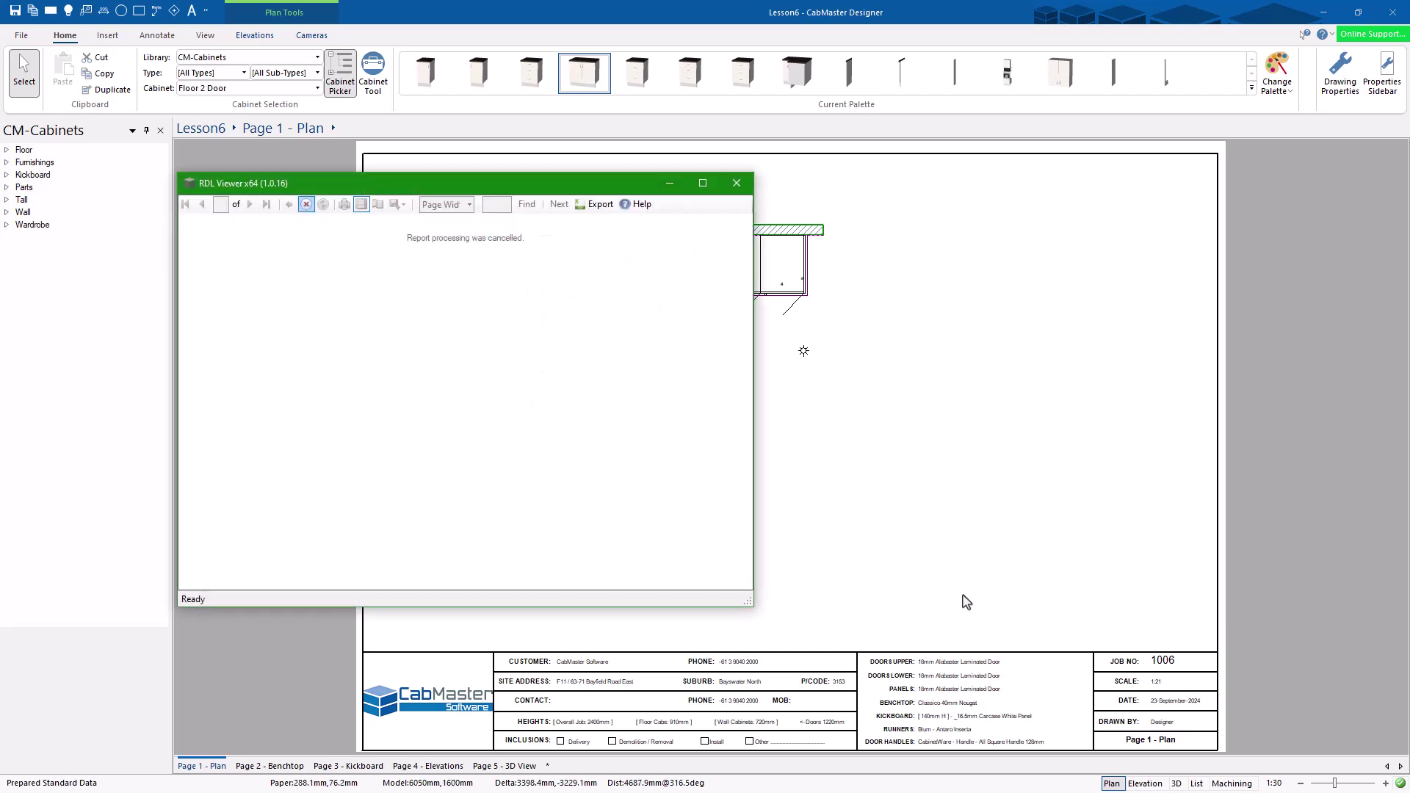
pyautogui.moveTo(749, 294)
pyautogui.mouseDown()
pyautogui.moveTo(747, 477)
pyautogui.moveTo(748, 242)
pyautogui.mouseUp()
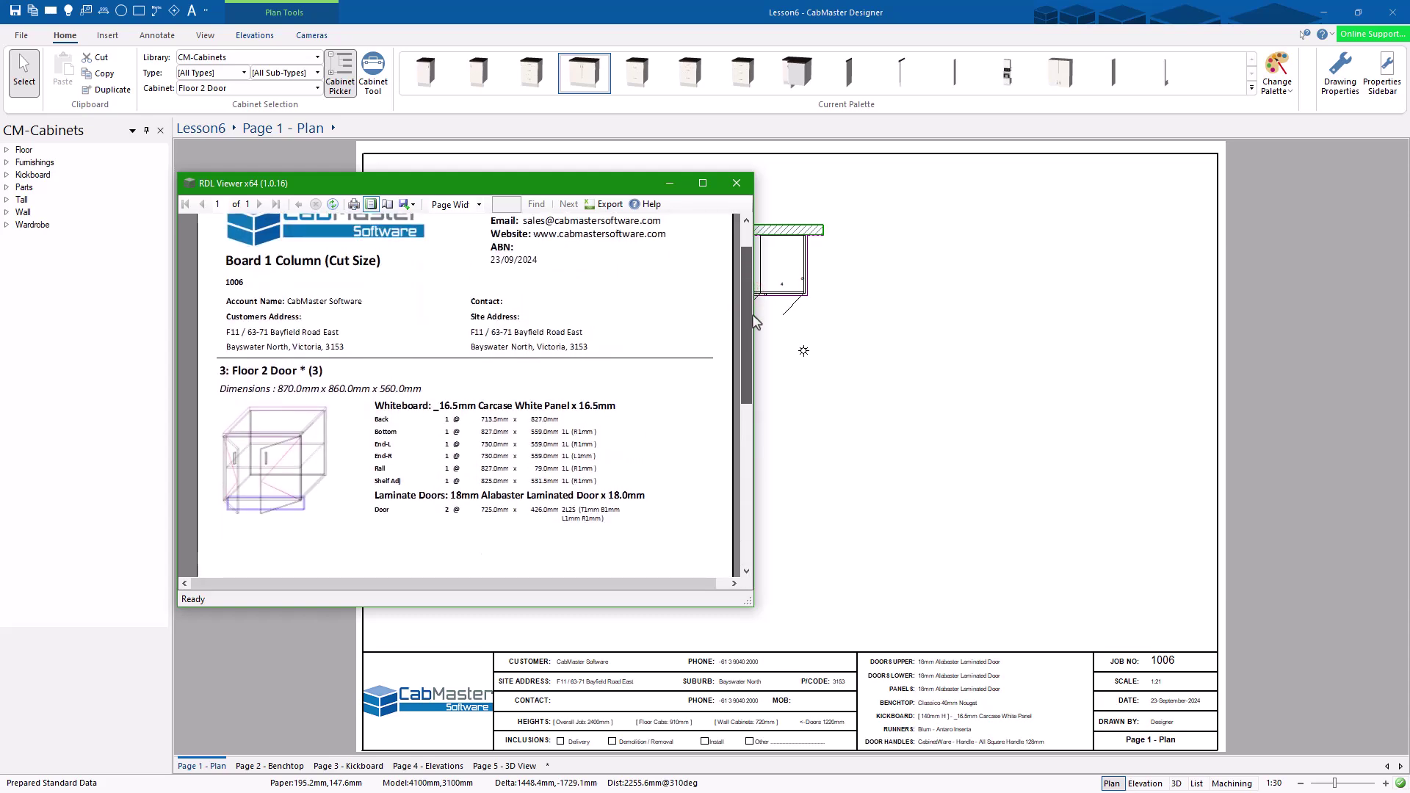
# - Close the single-cabinet report and run the Quantities By Category report
pyautogui.click(731, 183)
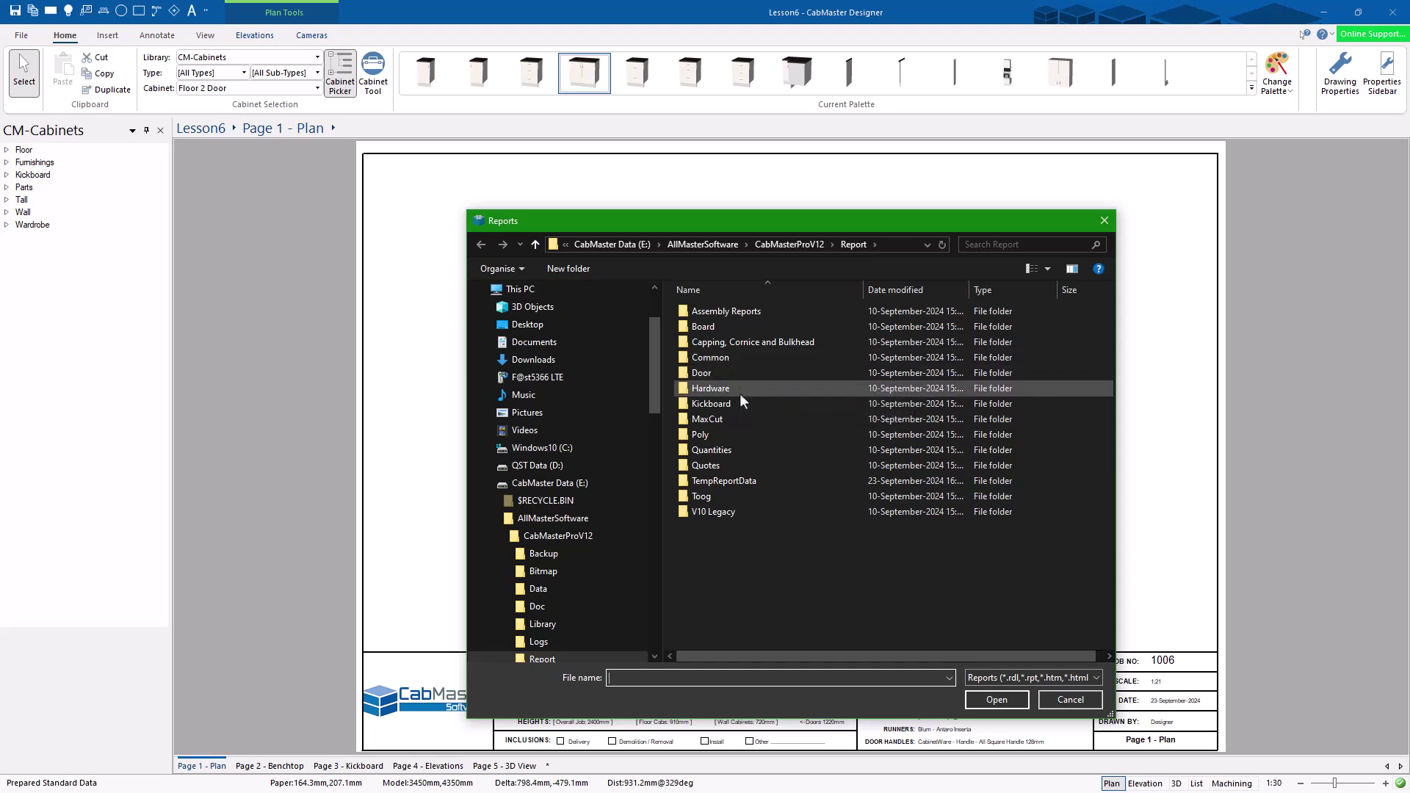
pyautogui.doubleClick(736, 448)
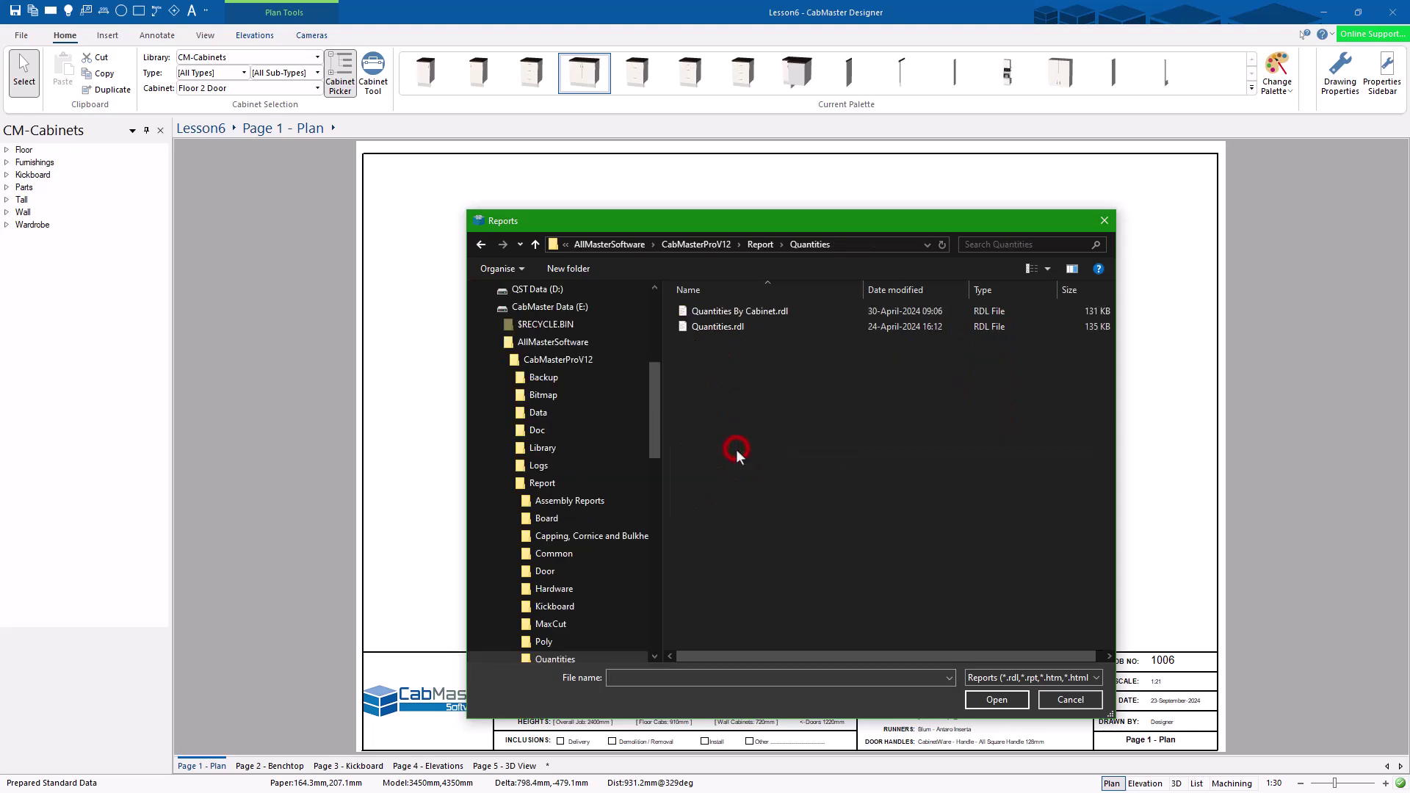
pyautogui.click(737, 328)
pyautogui.click(999, 699)
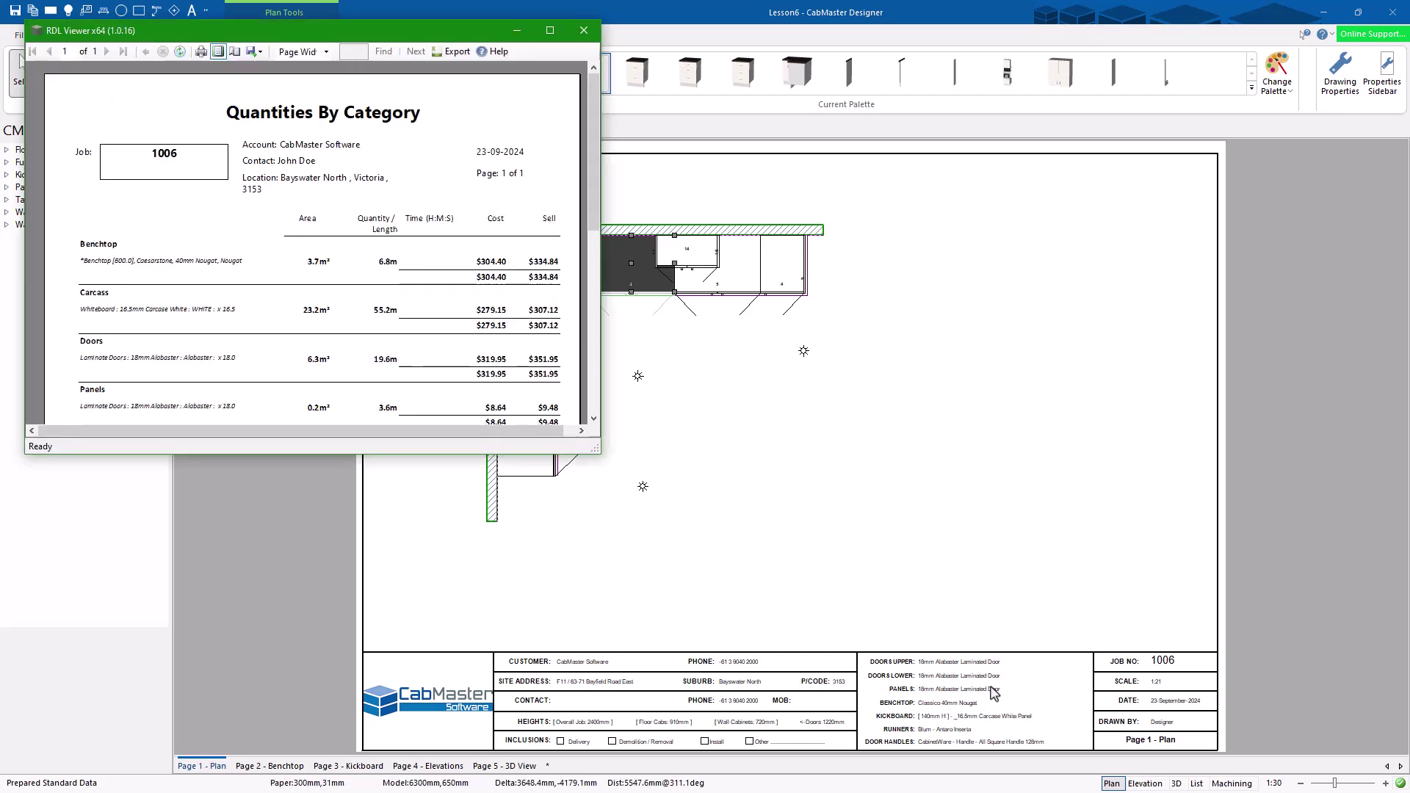
# - Enlarge the Quantities report, scroll through to the $2,327.09 sell total, and close it
pyautogui.moveTo(596, 450); pyautogui.dragTo(871, 709)
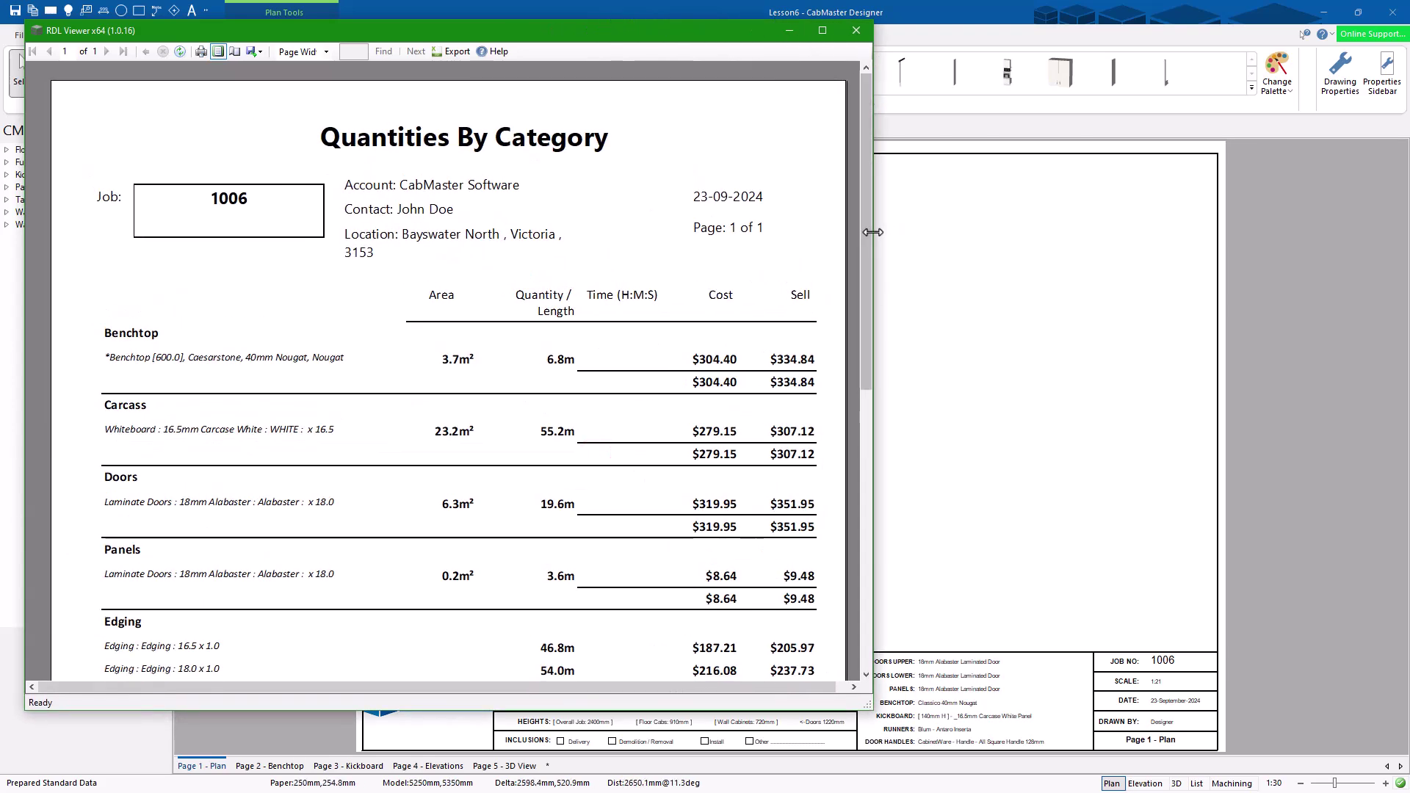
pyautogui.moveTo(866, 245); pyautogui.dragTo(869, 317)
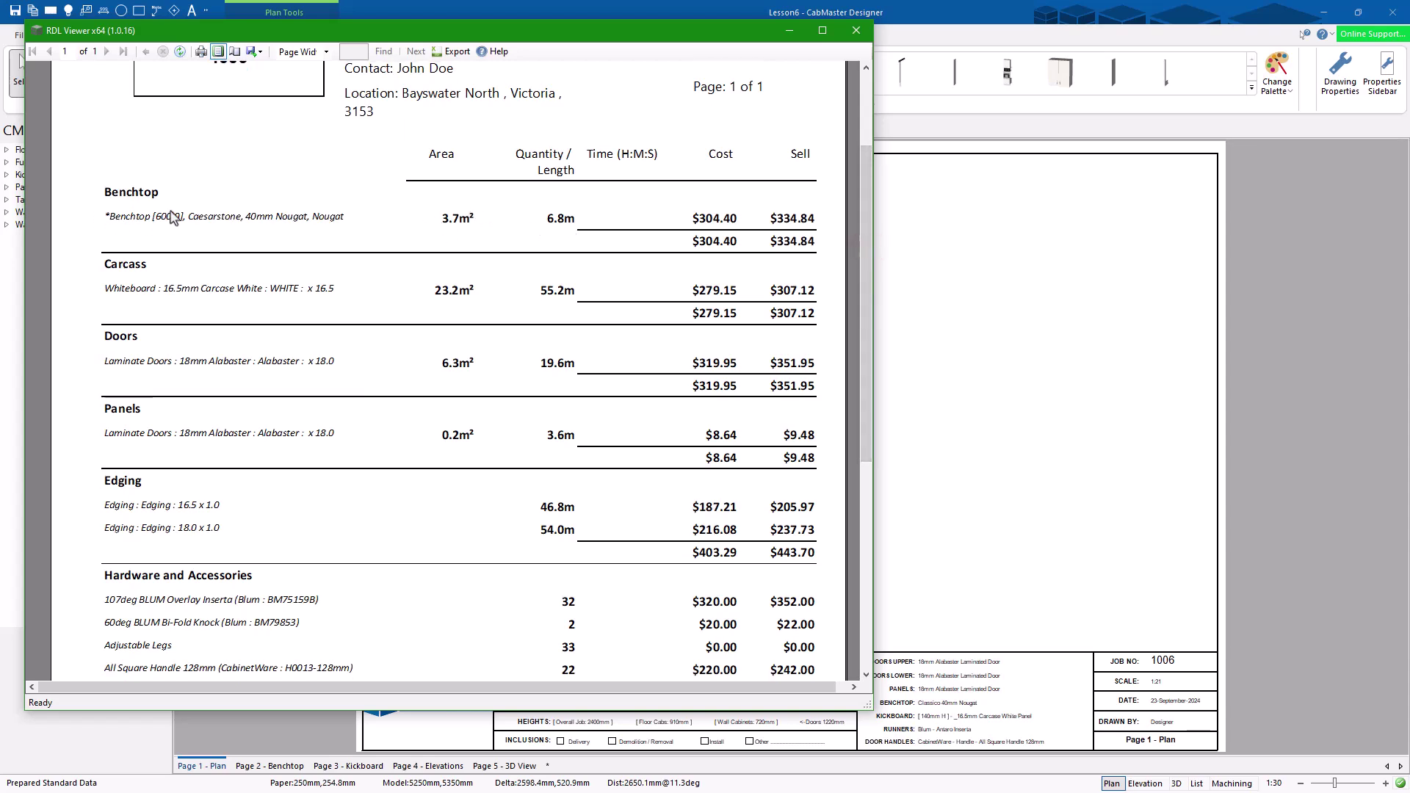
pyautogui.moveTo(866, 205); pyautogui.dragTo(845, 295)
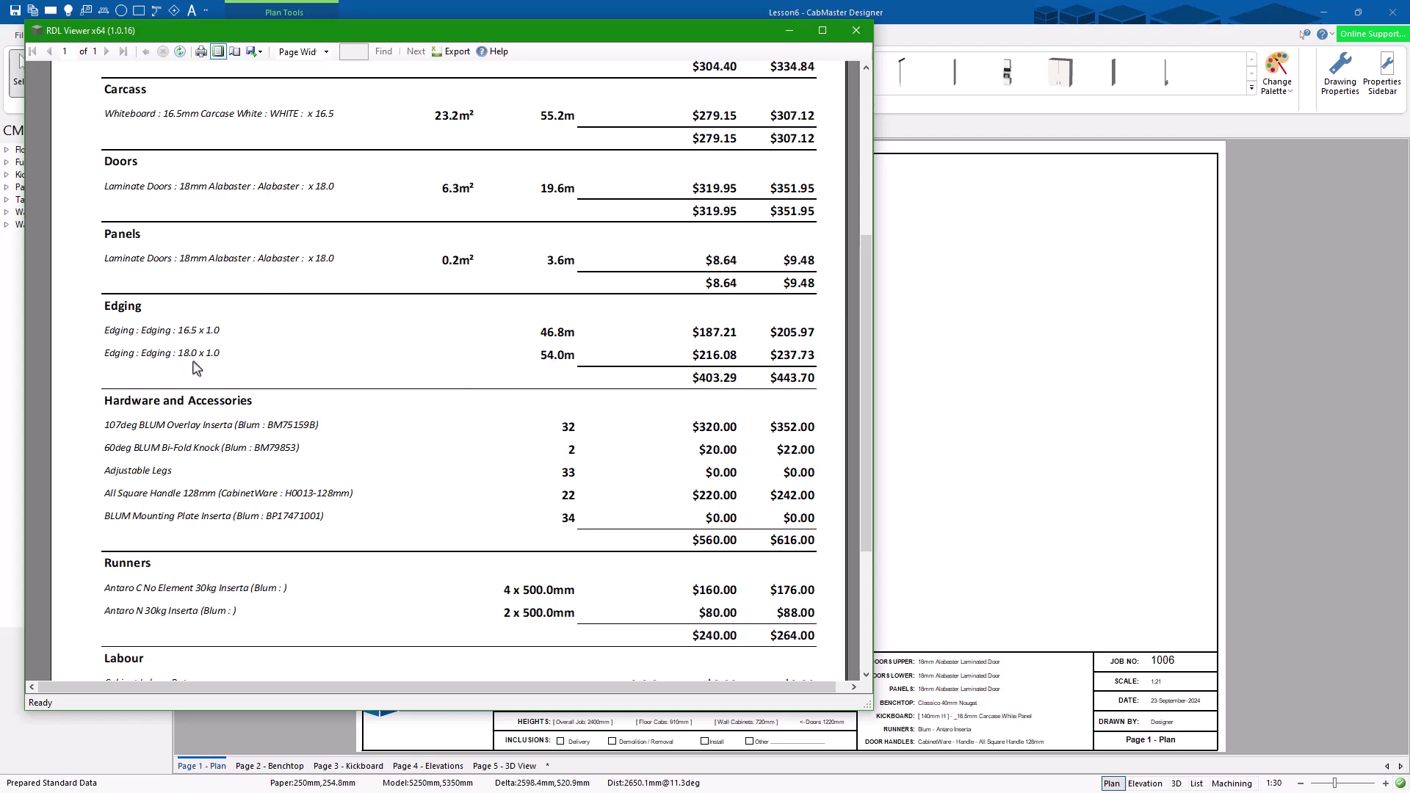
pyautogui.scroll(-5, 865, 264)
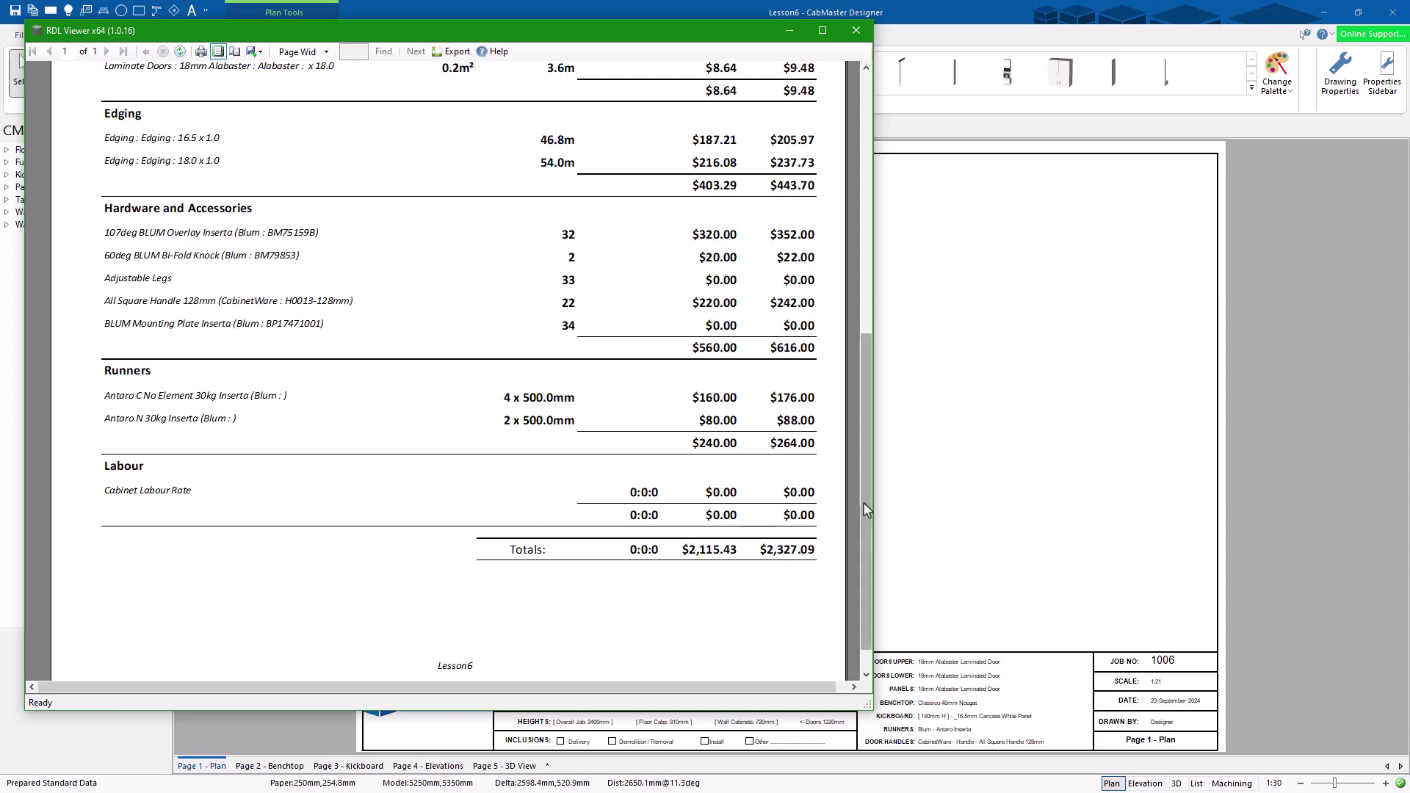
pyautogui.moveTo(863, 501); pyautogui.dragTo(867, 206)
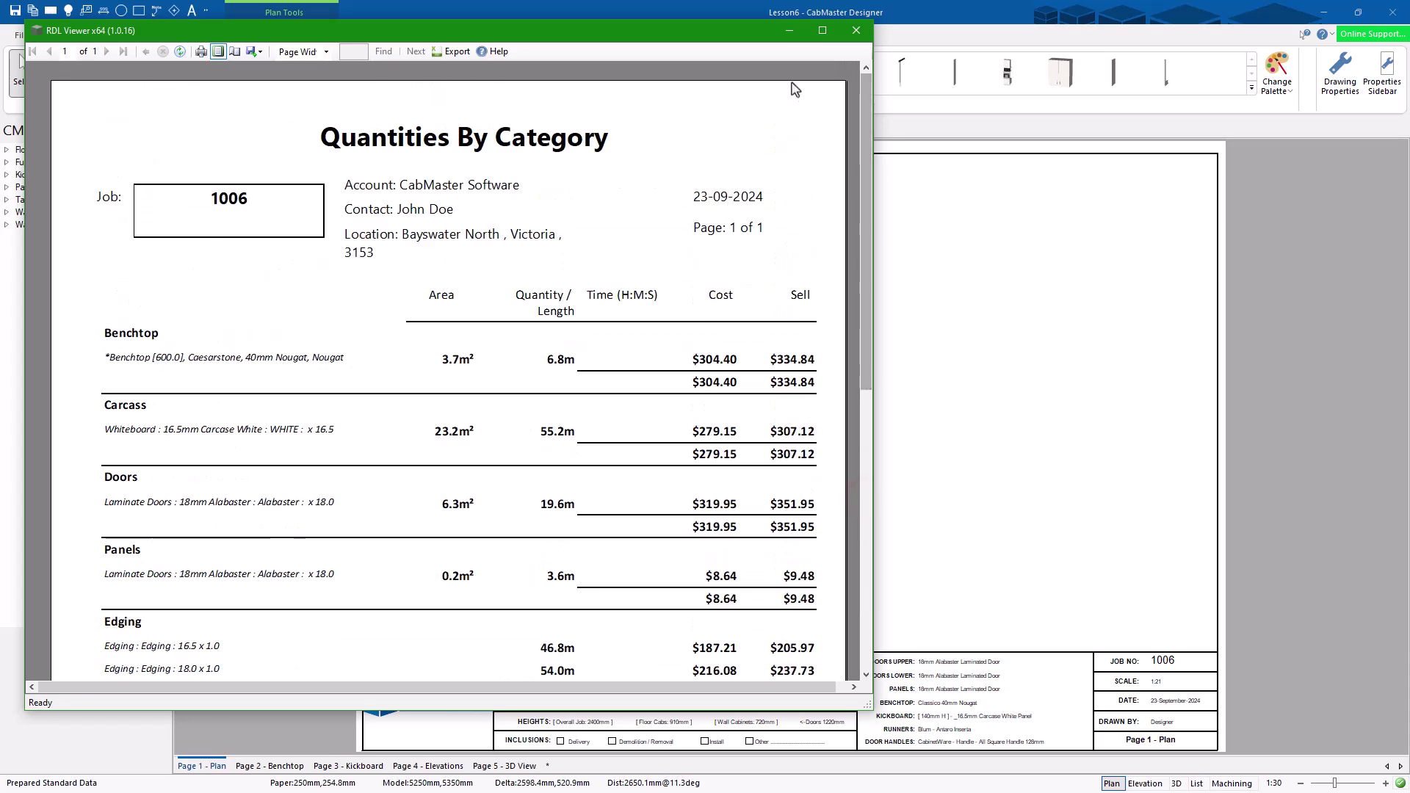
pyautogui.click(857, 30)
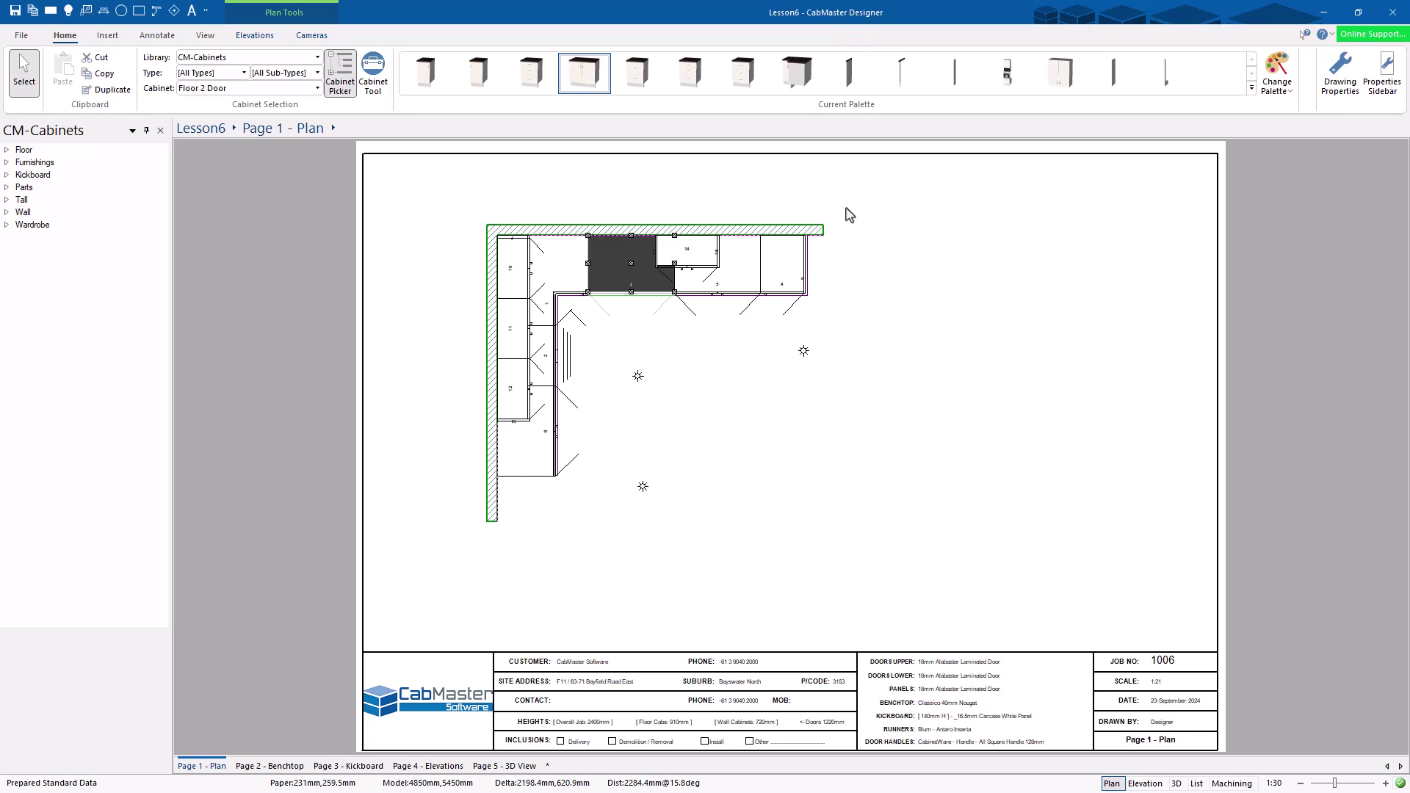
# - Open Drawing Properties and go to the Hardware Managers settings page
pyautogui.click(1340, 74)
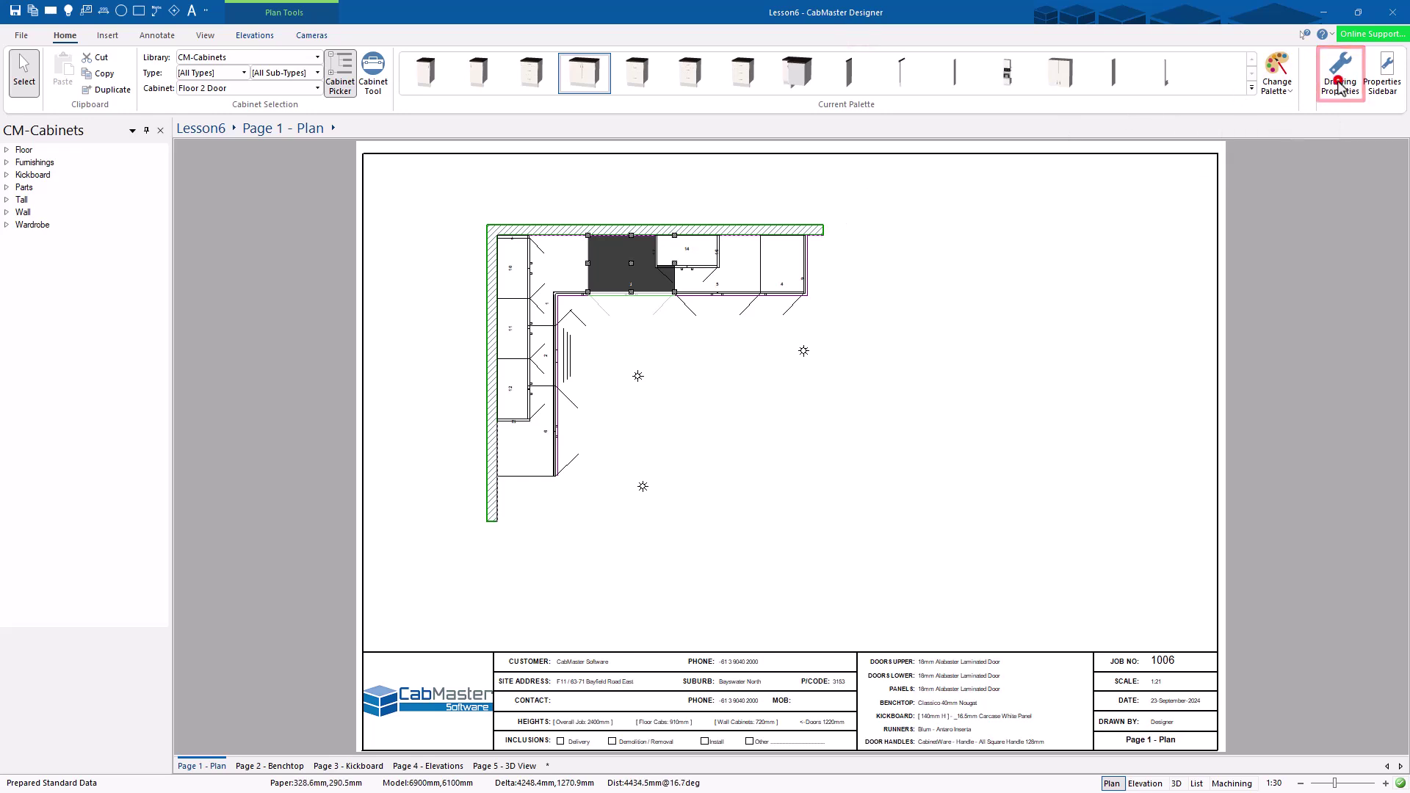
pyautogui.click(265, 229)
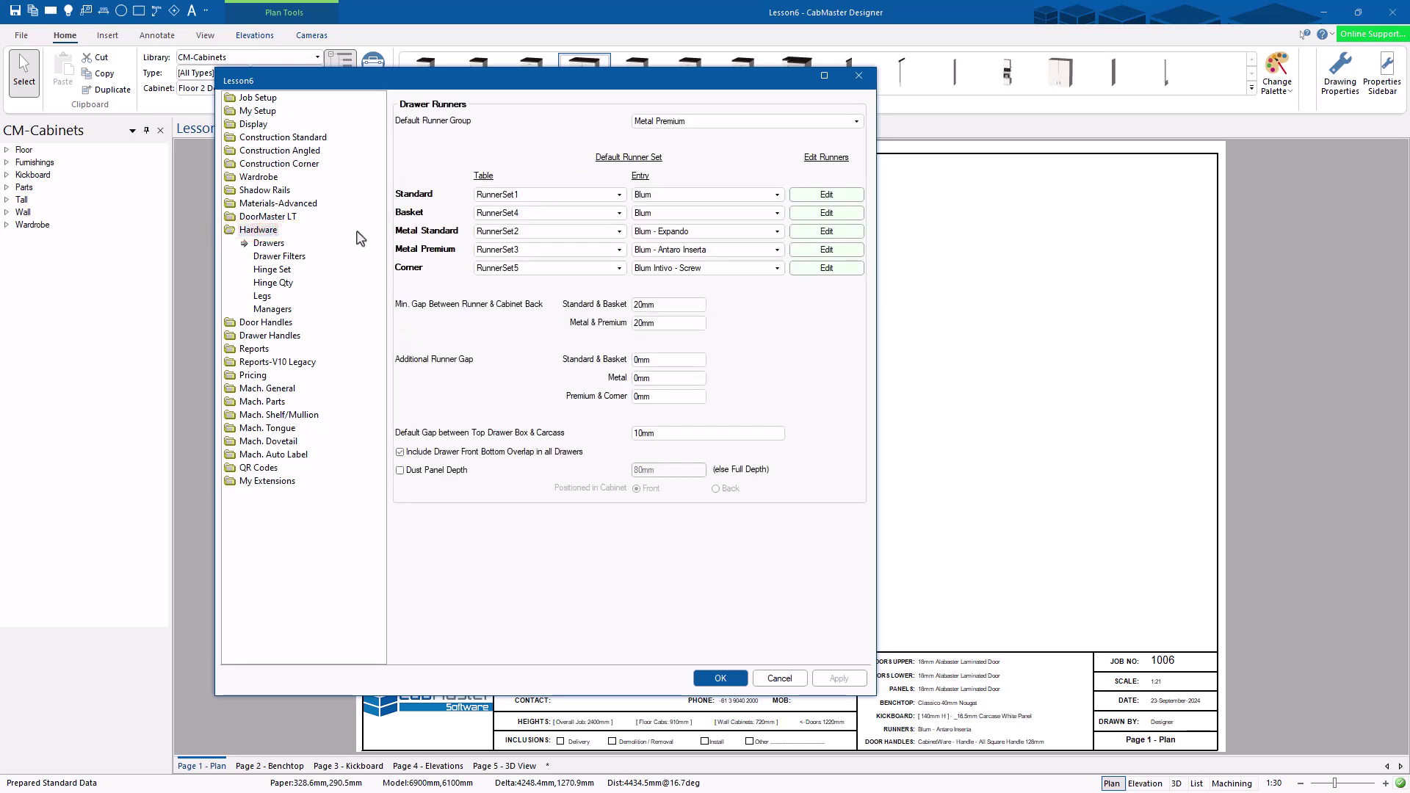
pyautogui.click(271, 311)
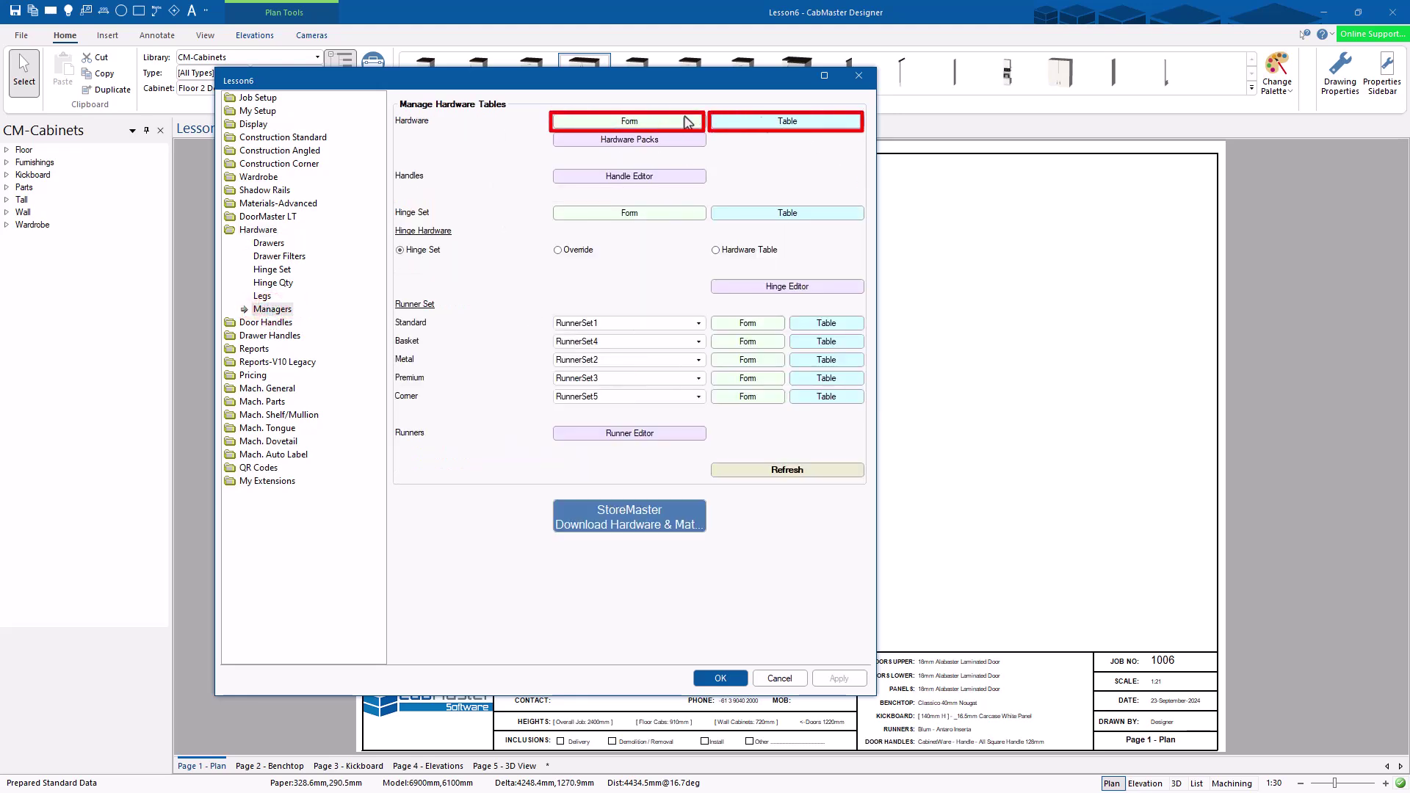
# - Open the Hardware Table editor, enlarge it to review all hardware items, then close it
pyautogui.click(756, 121)
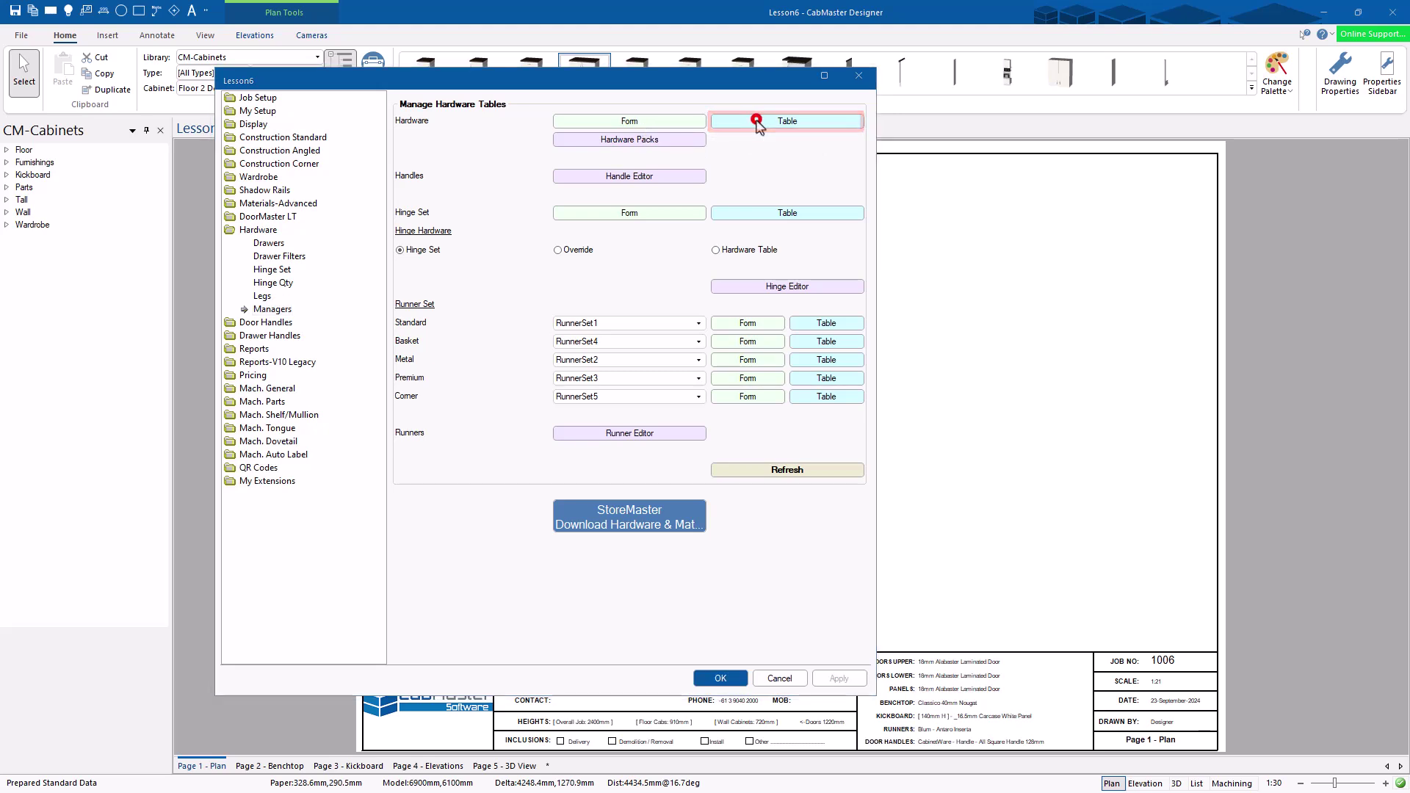
pyautogui.click(638, 200)
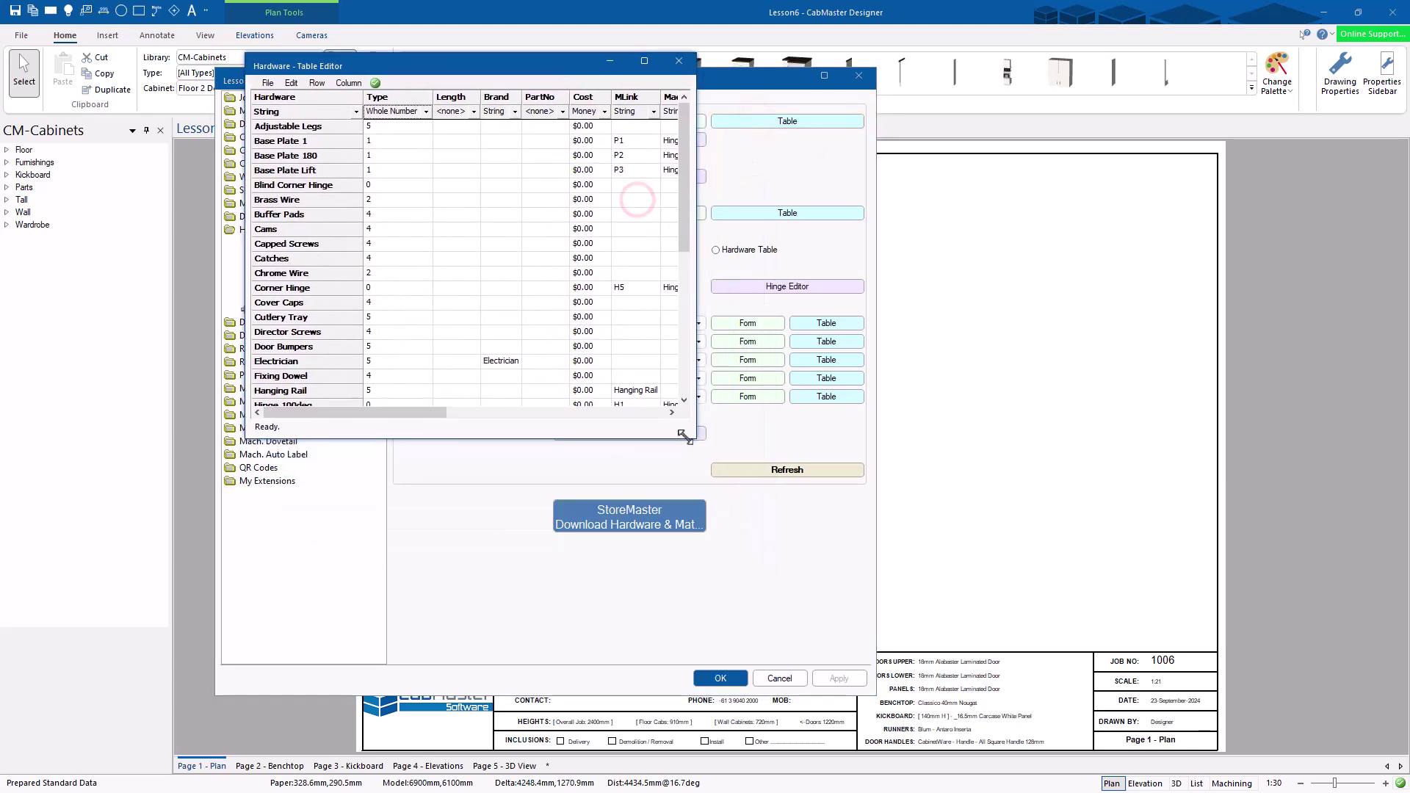
pyautogui.moveTo(685, 436); pyautogui.dragTo(1206, 694)
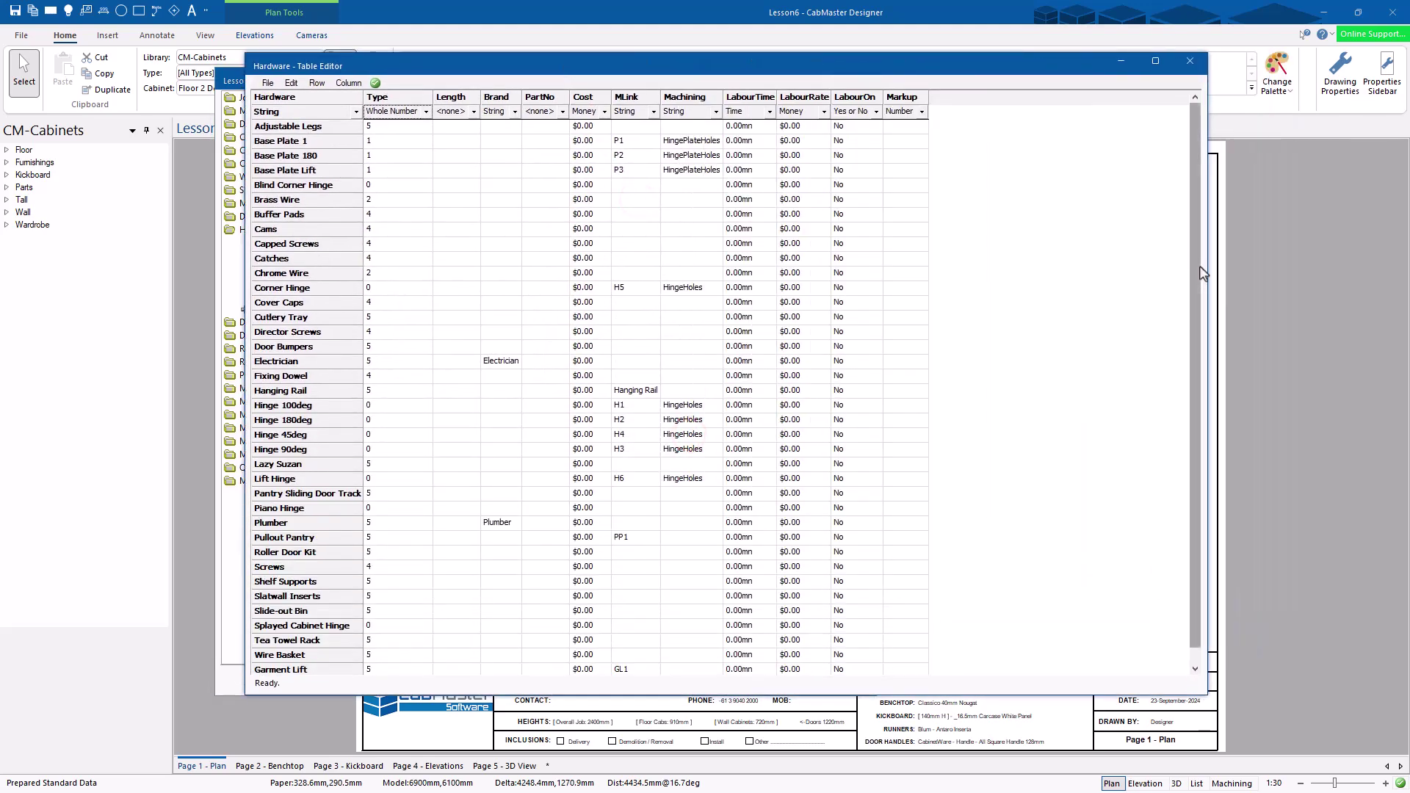
pyautogui.moveTo(1192, 275); pyautogui.dragTo(1197, 193)
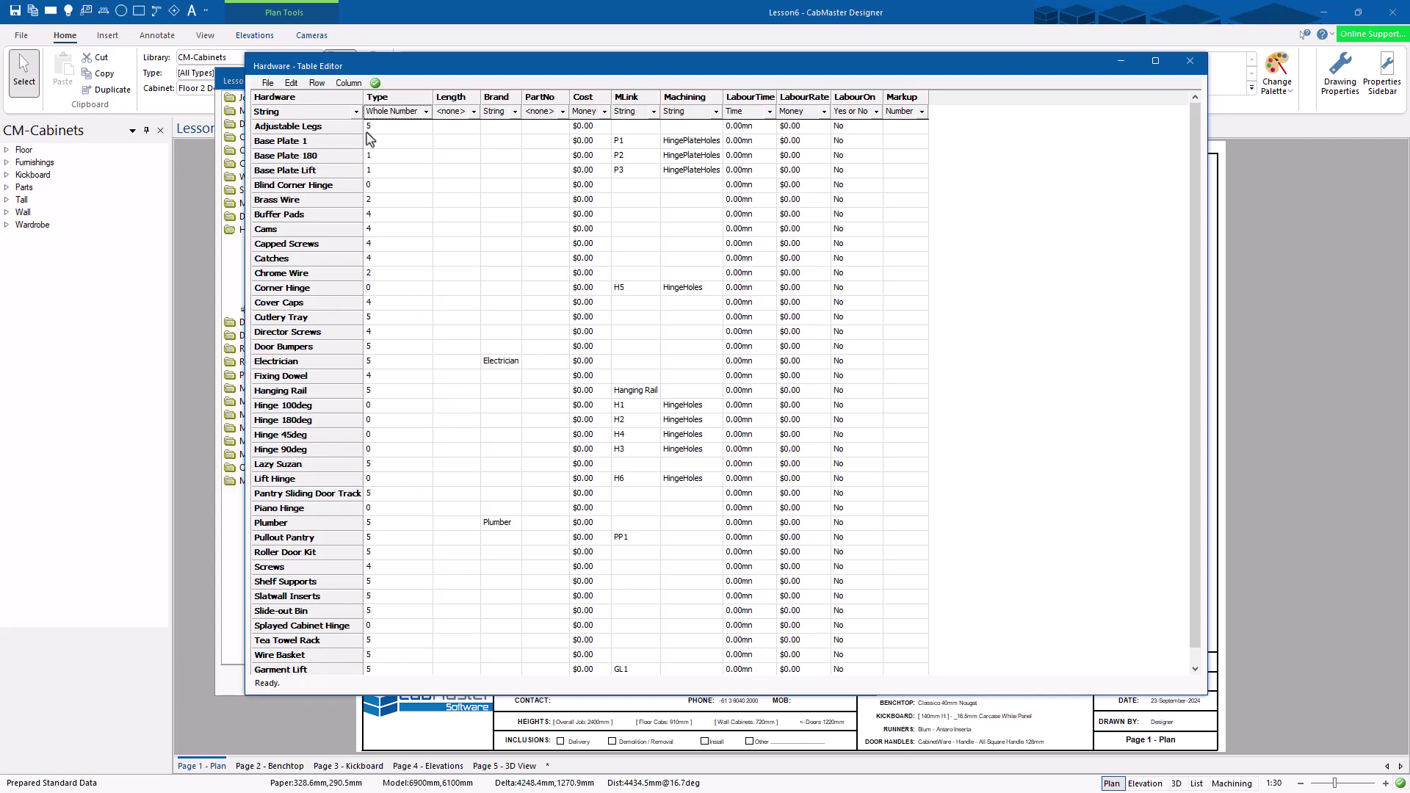
pyautogui.click(1193, 63)
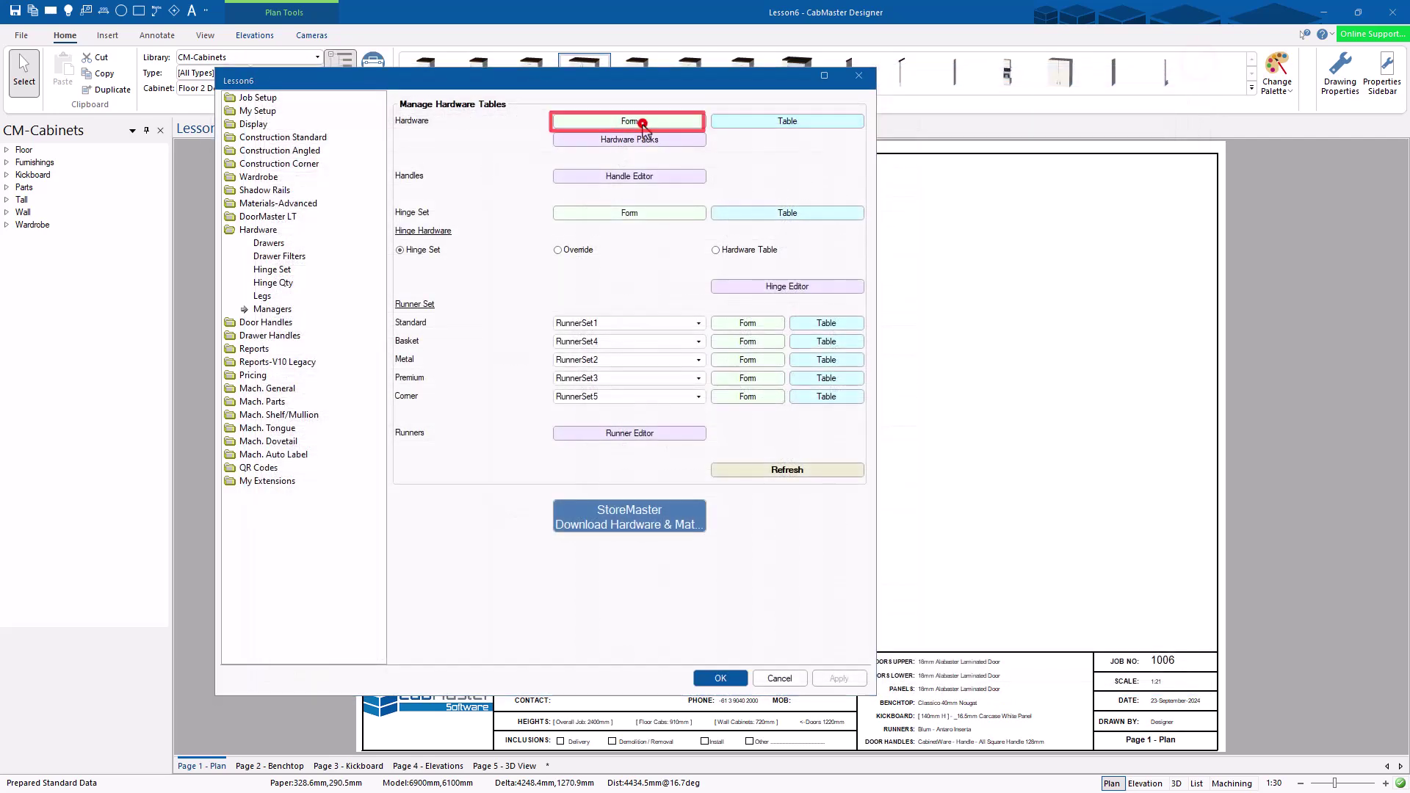
pyautogui.click(642, 122)
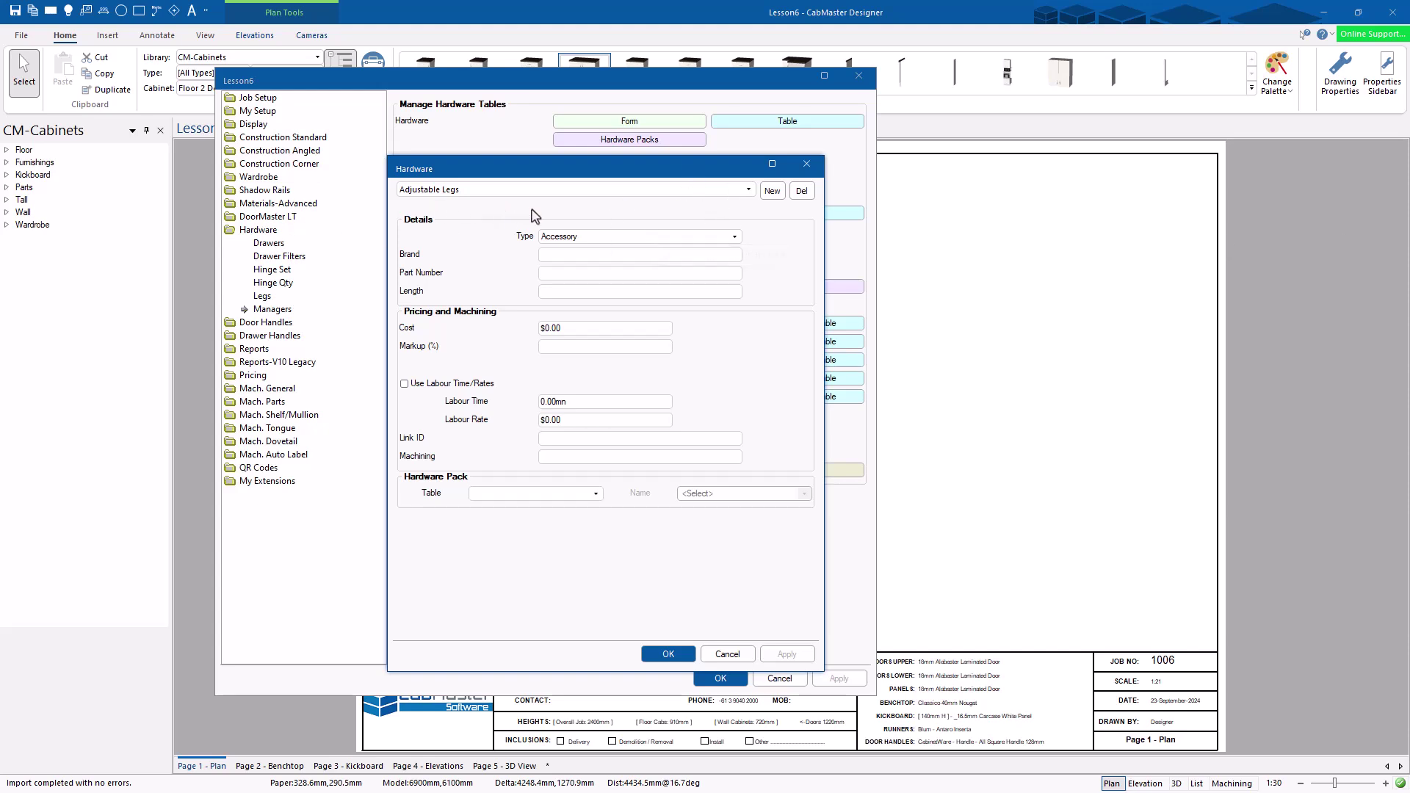
pyautogui.click(572, 330)
pyautogui.click(570, 346)
pyautogui.click(749, 189)
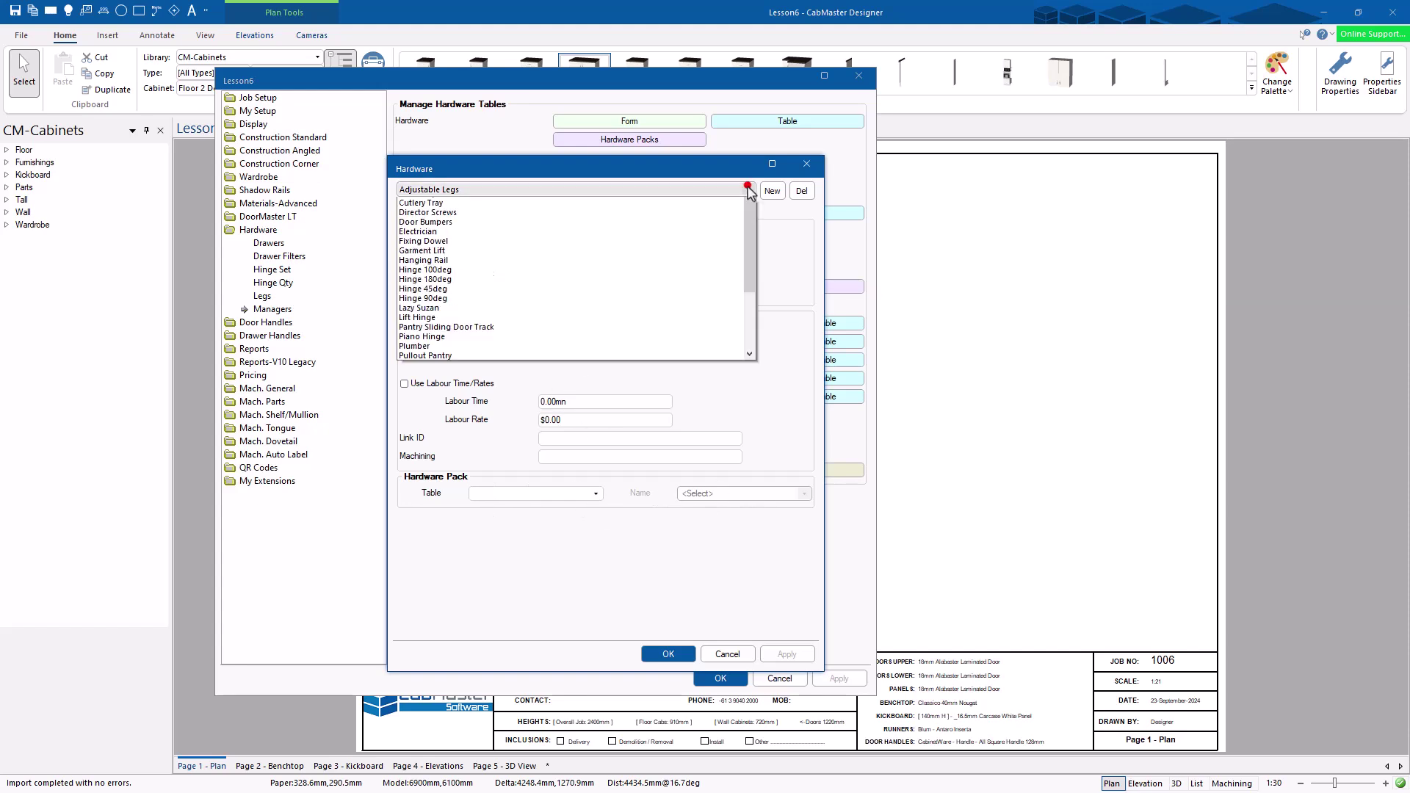
pyautogui.click(550, 212)
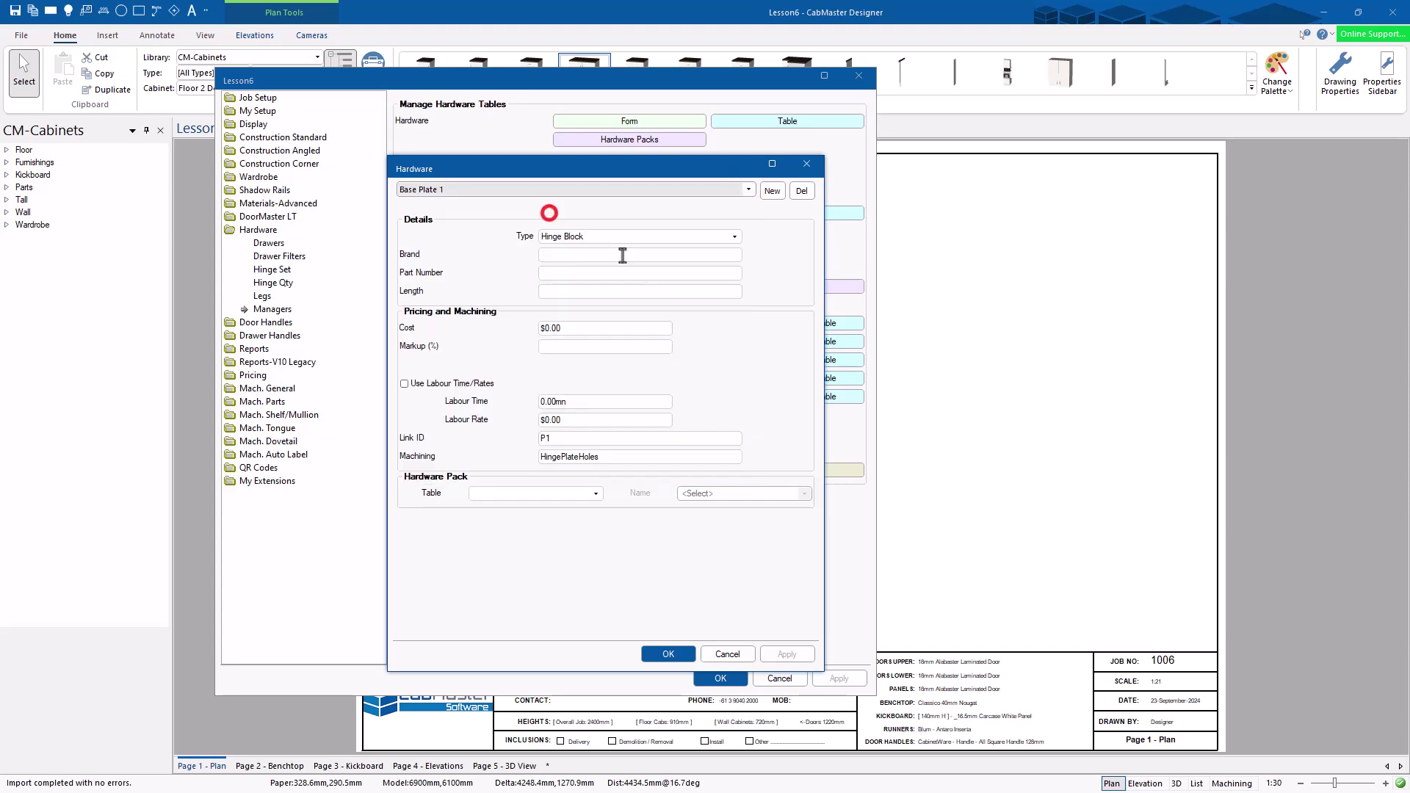
pyautogui.click(748, 189)
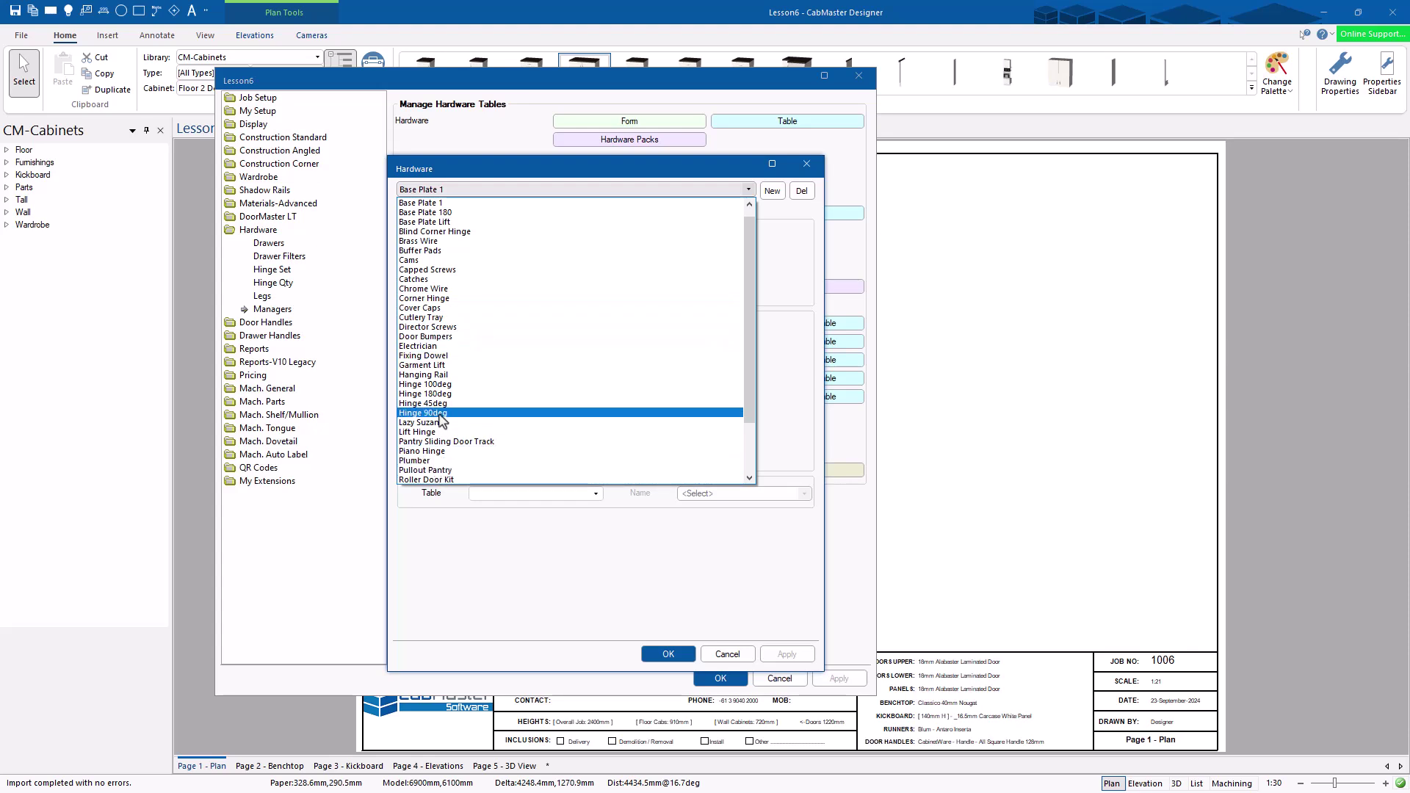
pyautogui.click(450, 337)
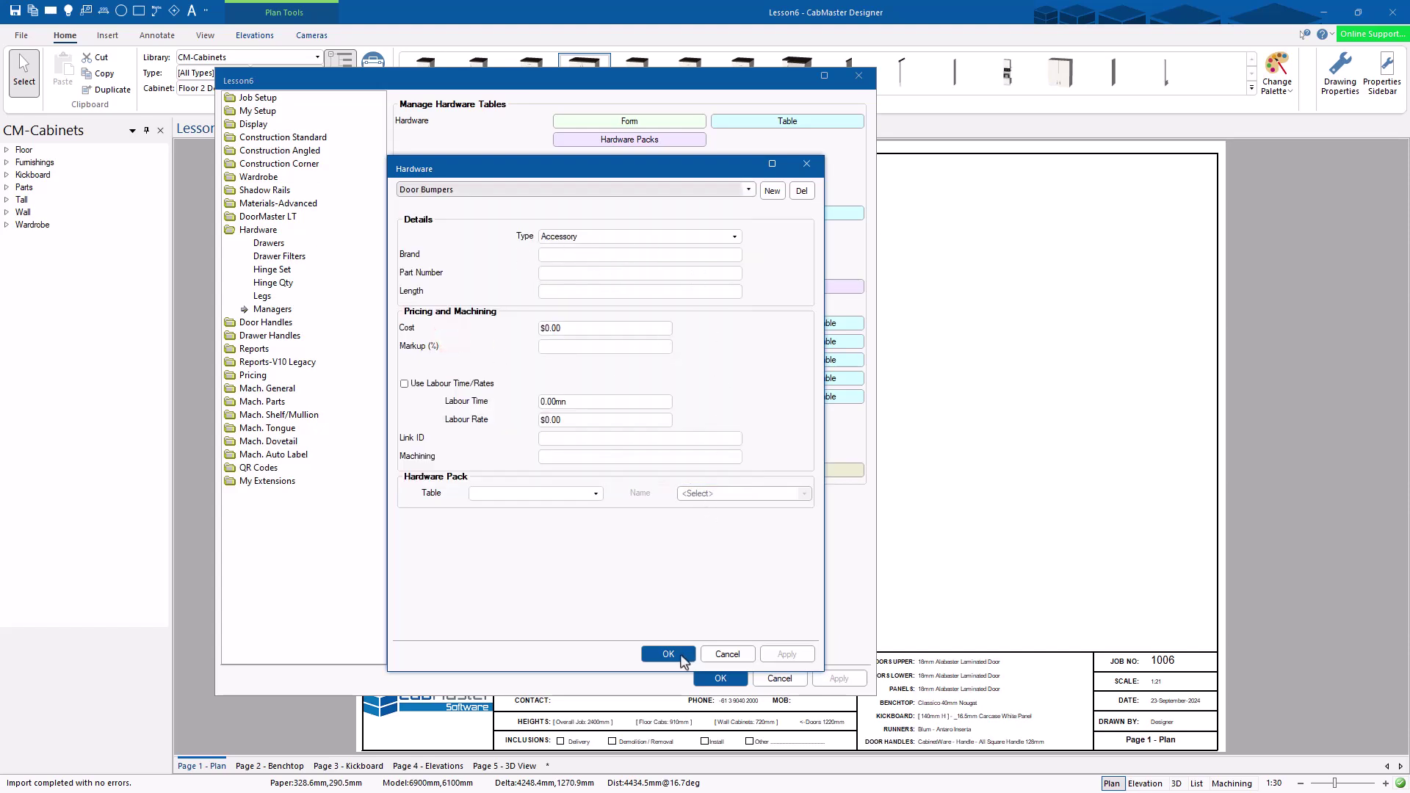
pyautogui.click(680, 656)
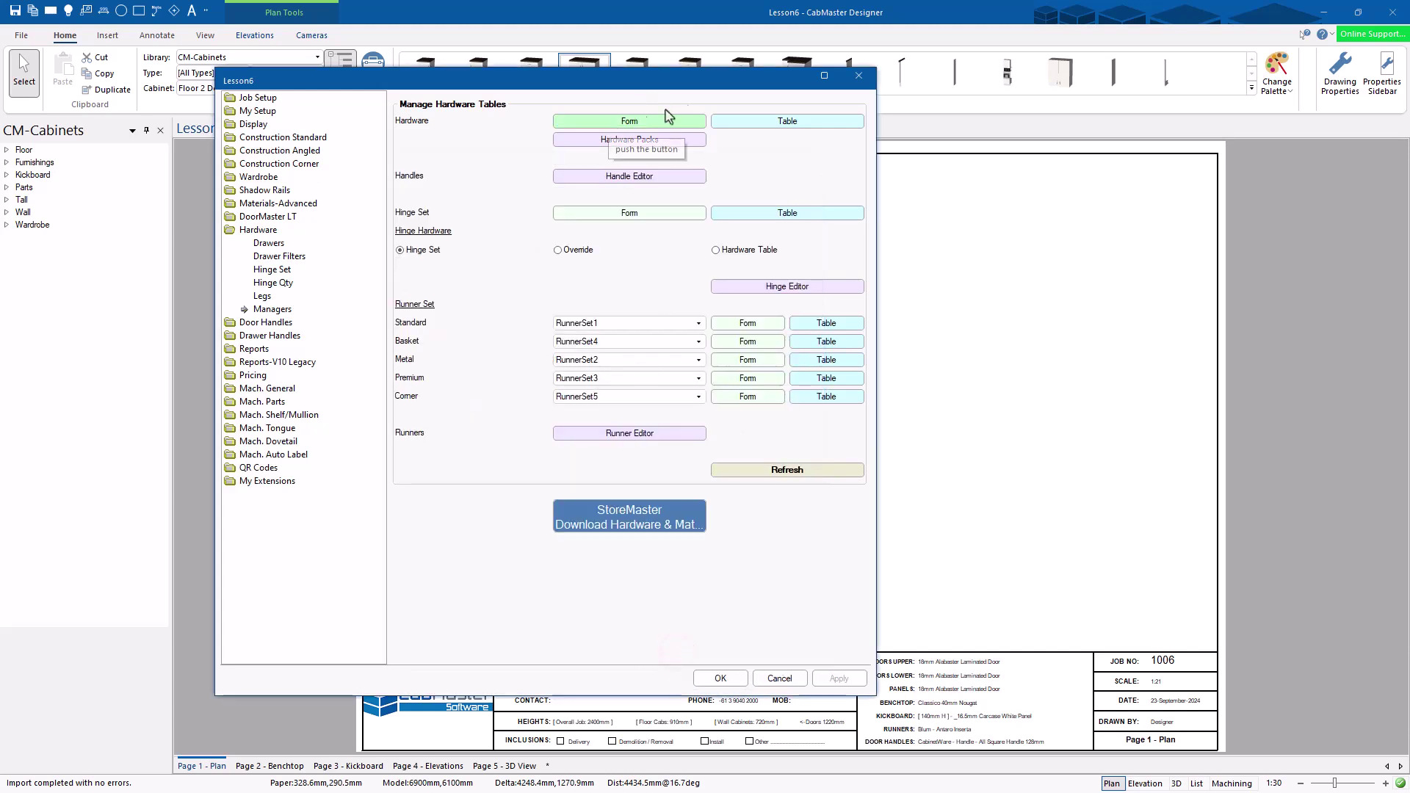
pyautogui.click(748, 217)
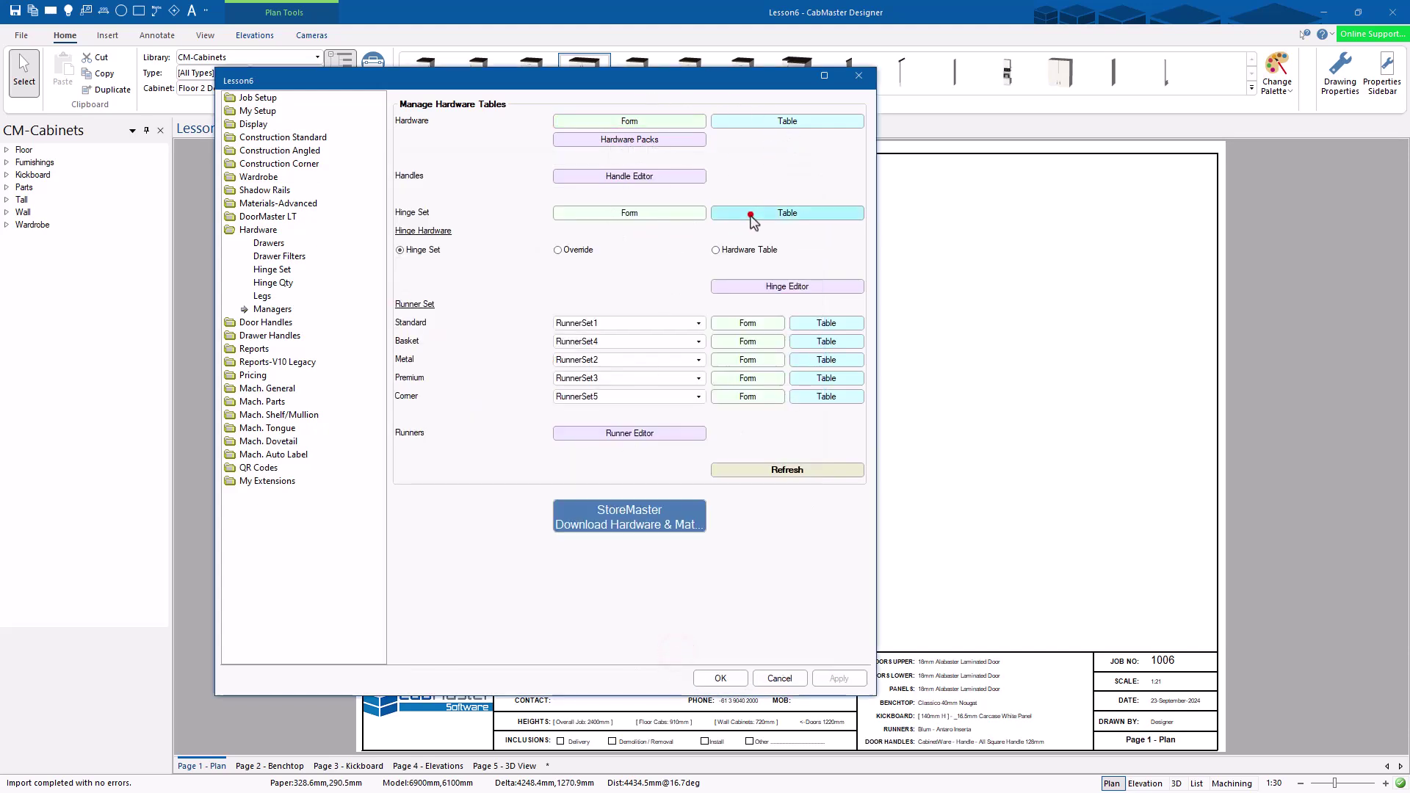
pyautogui.moveTo(762, 572); pyautogui.dragTo(1225, 572)
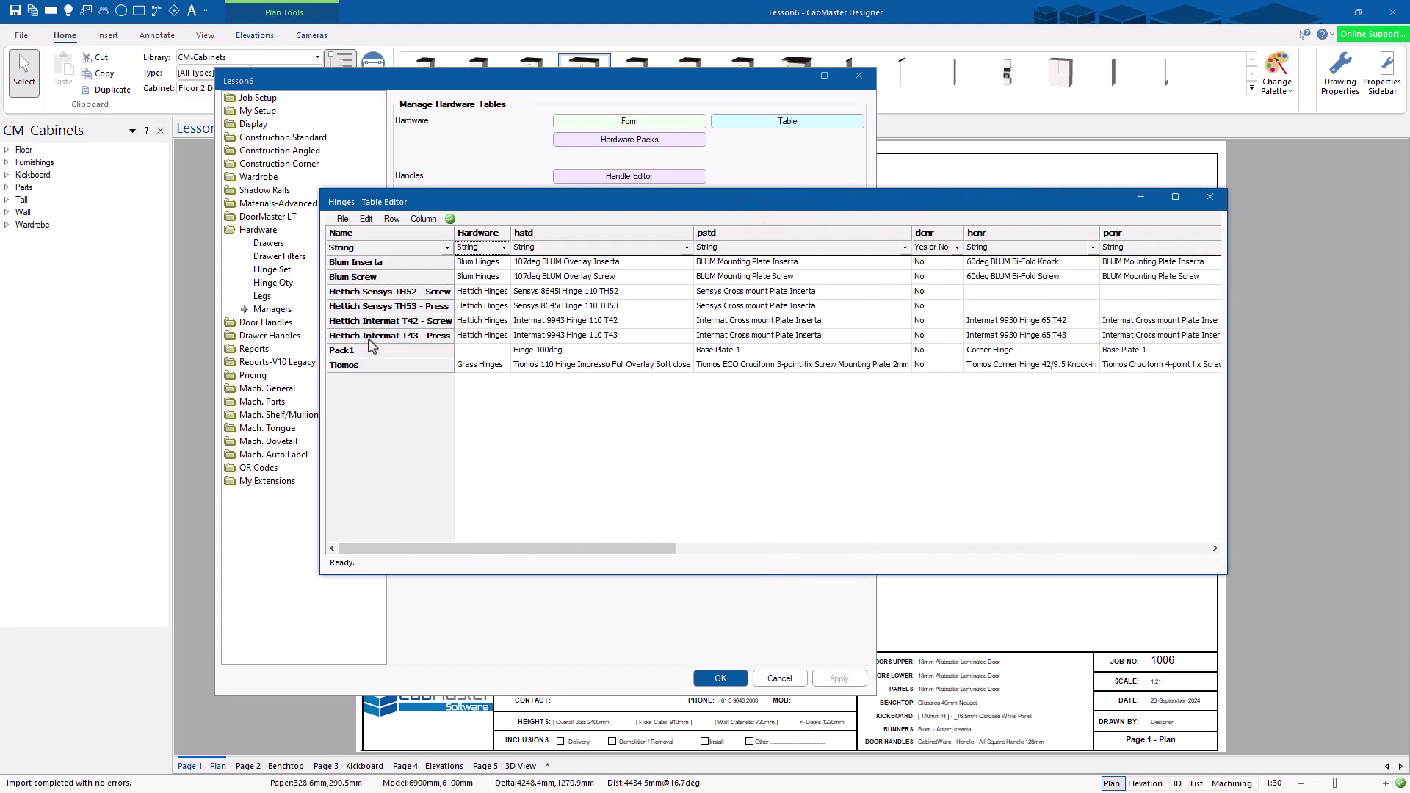
pyautogui.moveTo(549, 546); pyautogui.dragTo(441, 578)
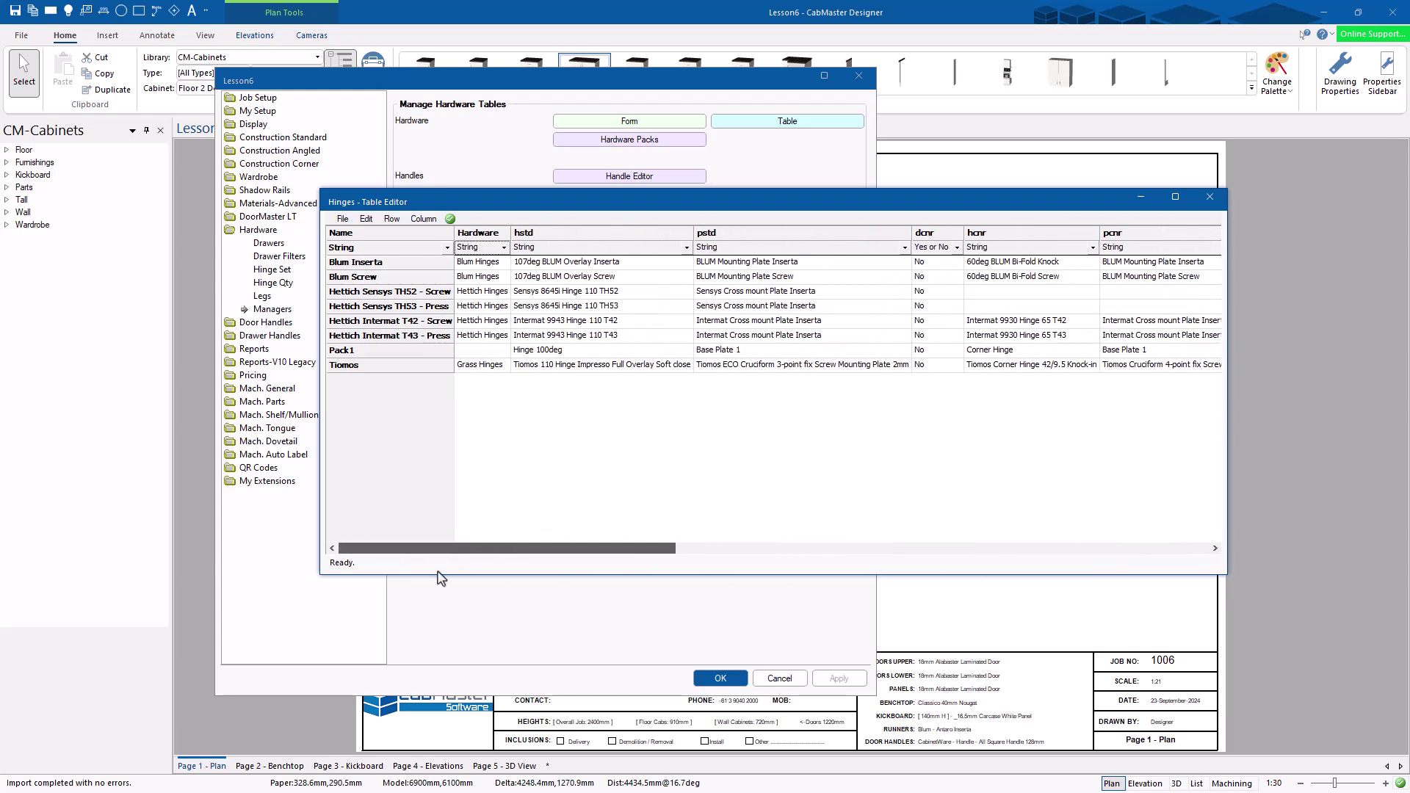
pyautogui.click(1210, 197)
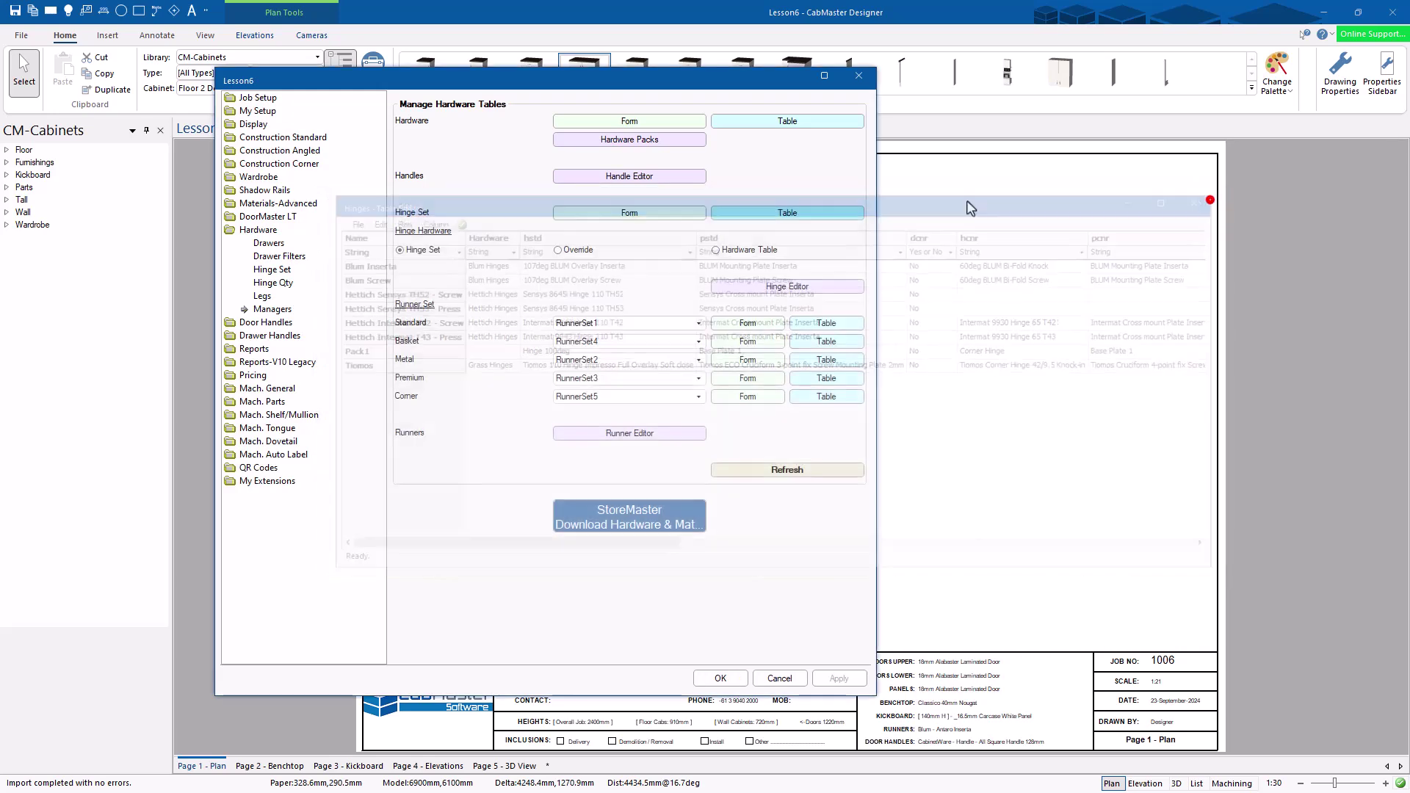
pyautogui.click(616, 214)
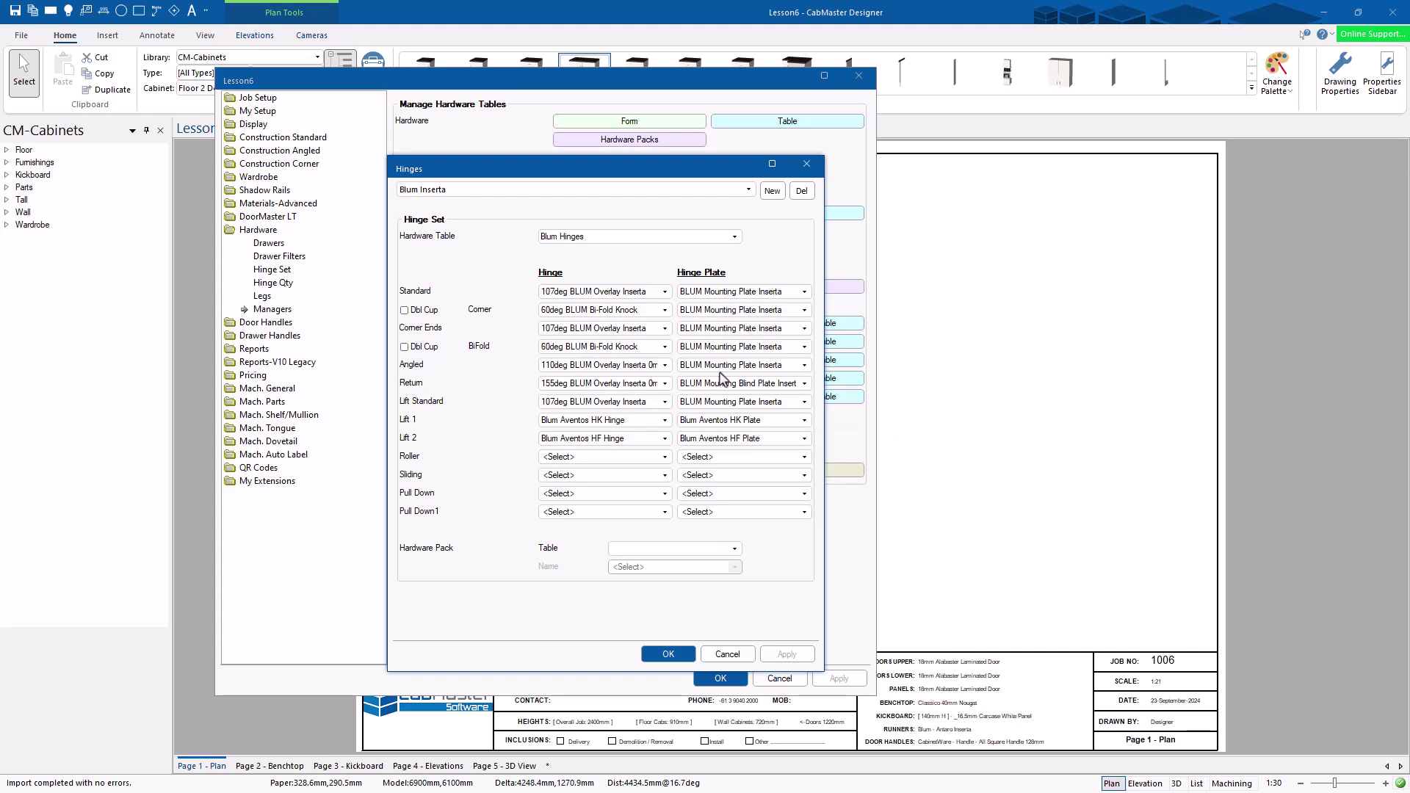
pyautogui.click(807, 164)
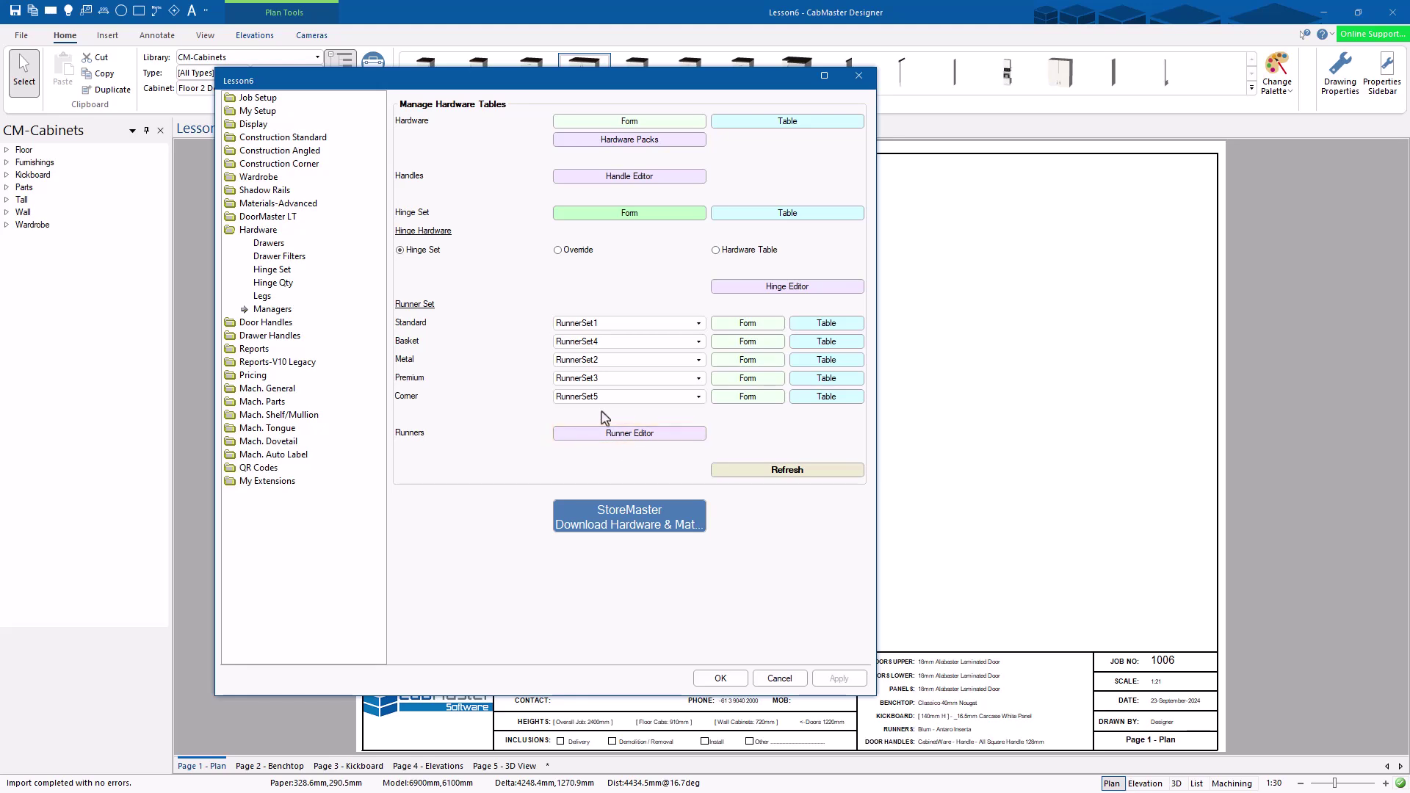
# - Open the Runner Editor, move it left, and keep the Runner Depth at 250mm
pyautogui.click(621, 434)
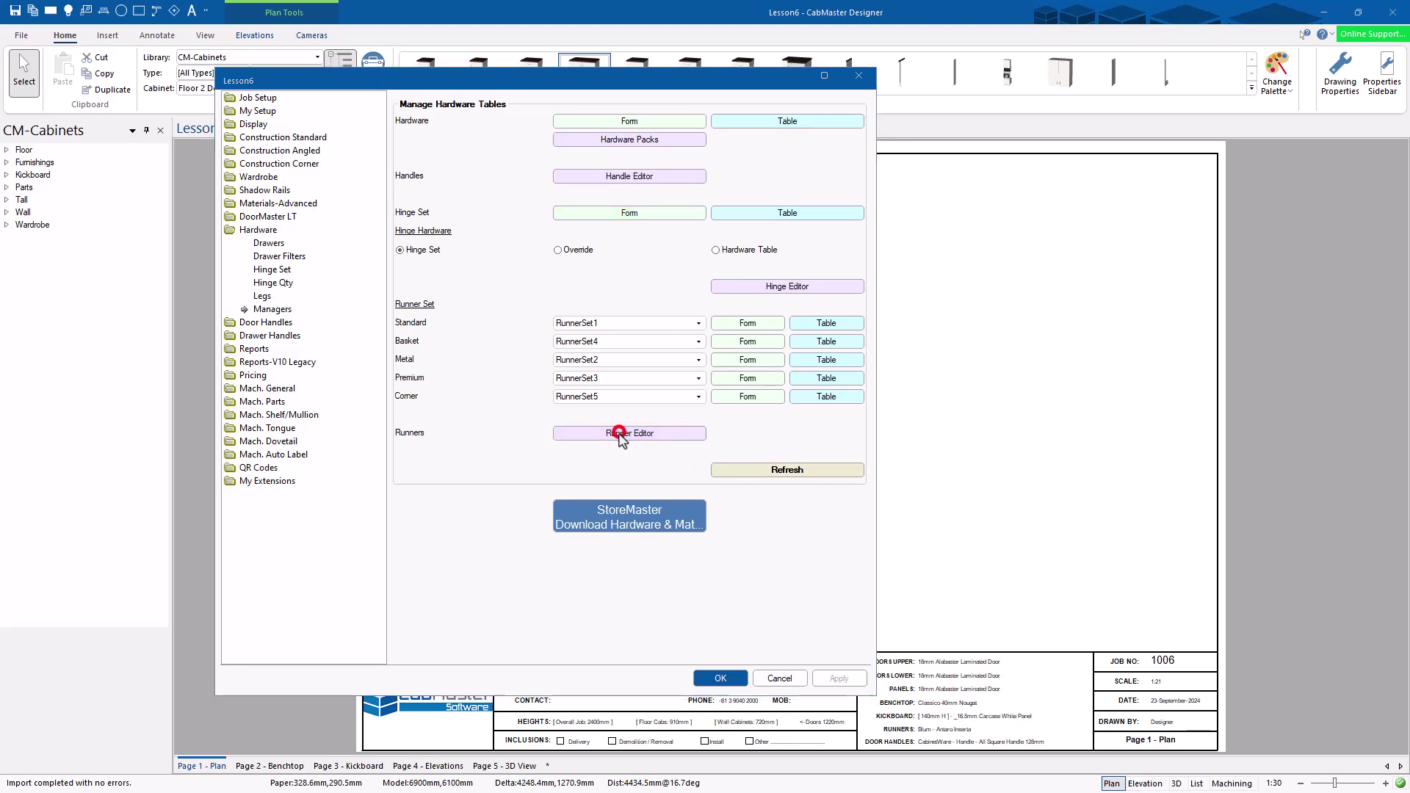
pyautogui.moveTo(720, 27); pyautogui.dragTo(445, 66)
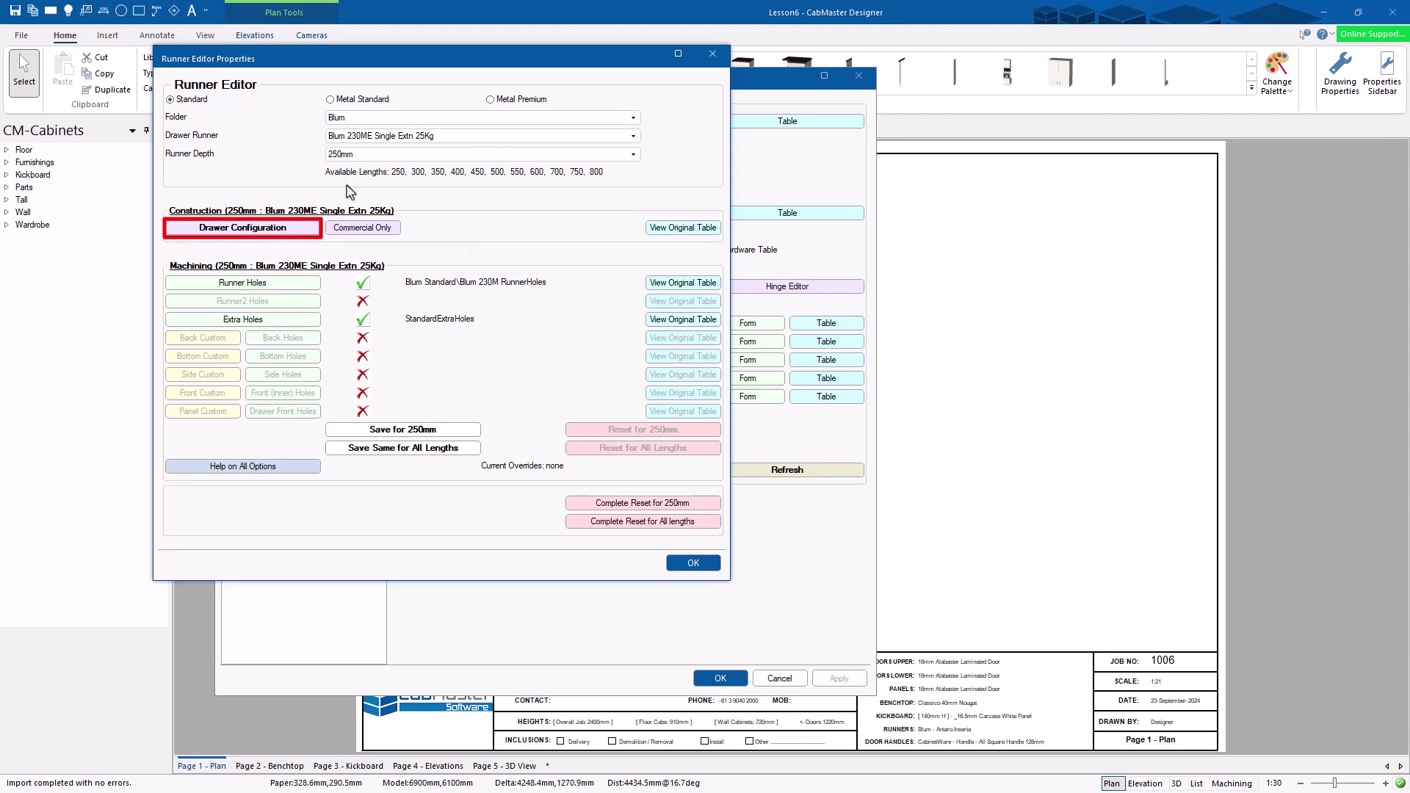
pyautogui.click(360, 161)
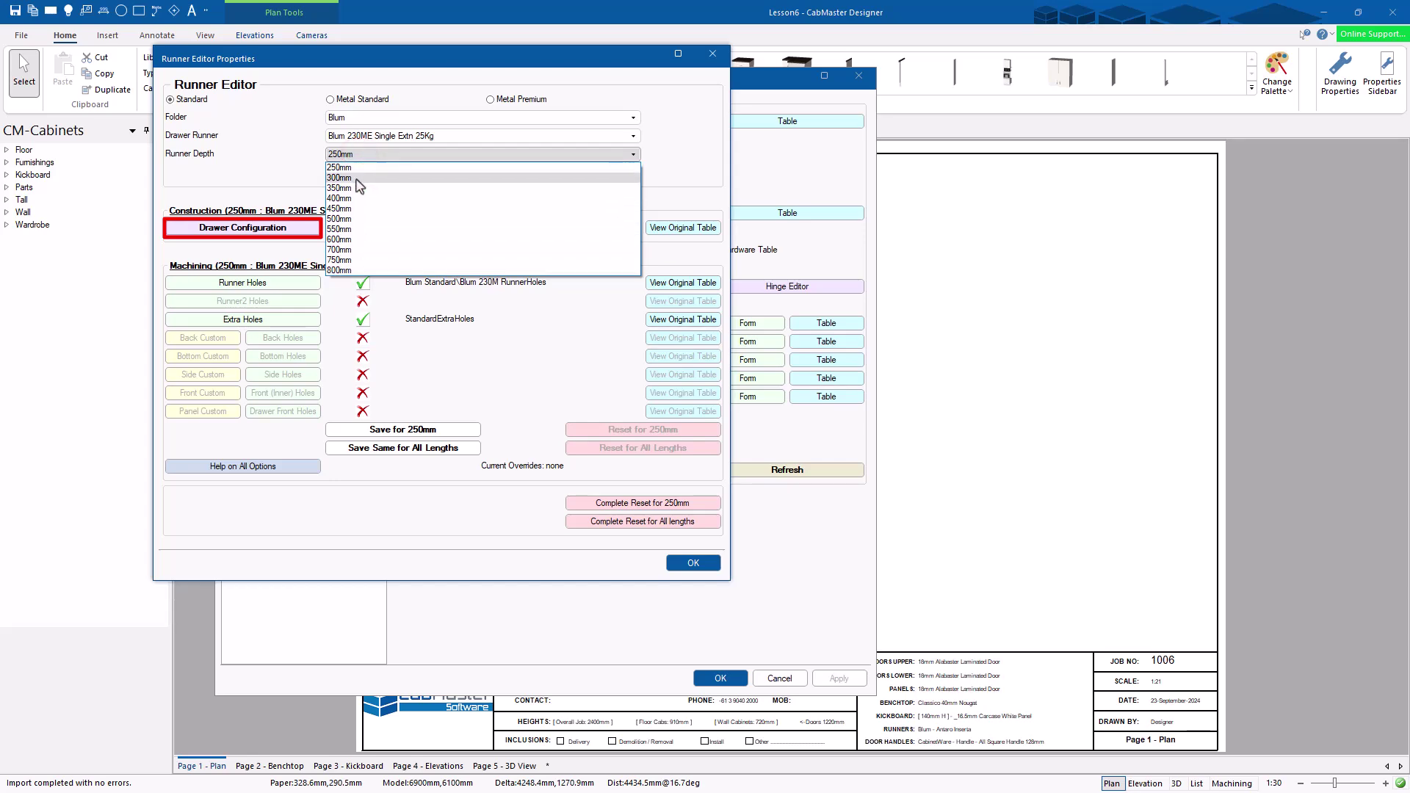
pyautogui.click(357, 168)
# - Set the Blum 230ME runner's drawer construction Gap to 13.0mm and close the drawer configuration
pyautogui.click(247, 227)
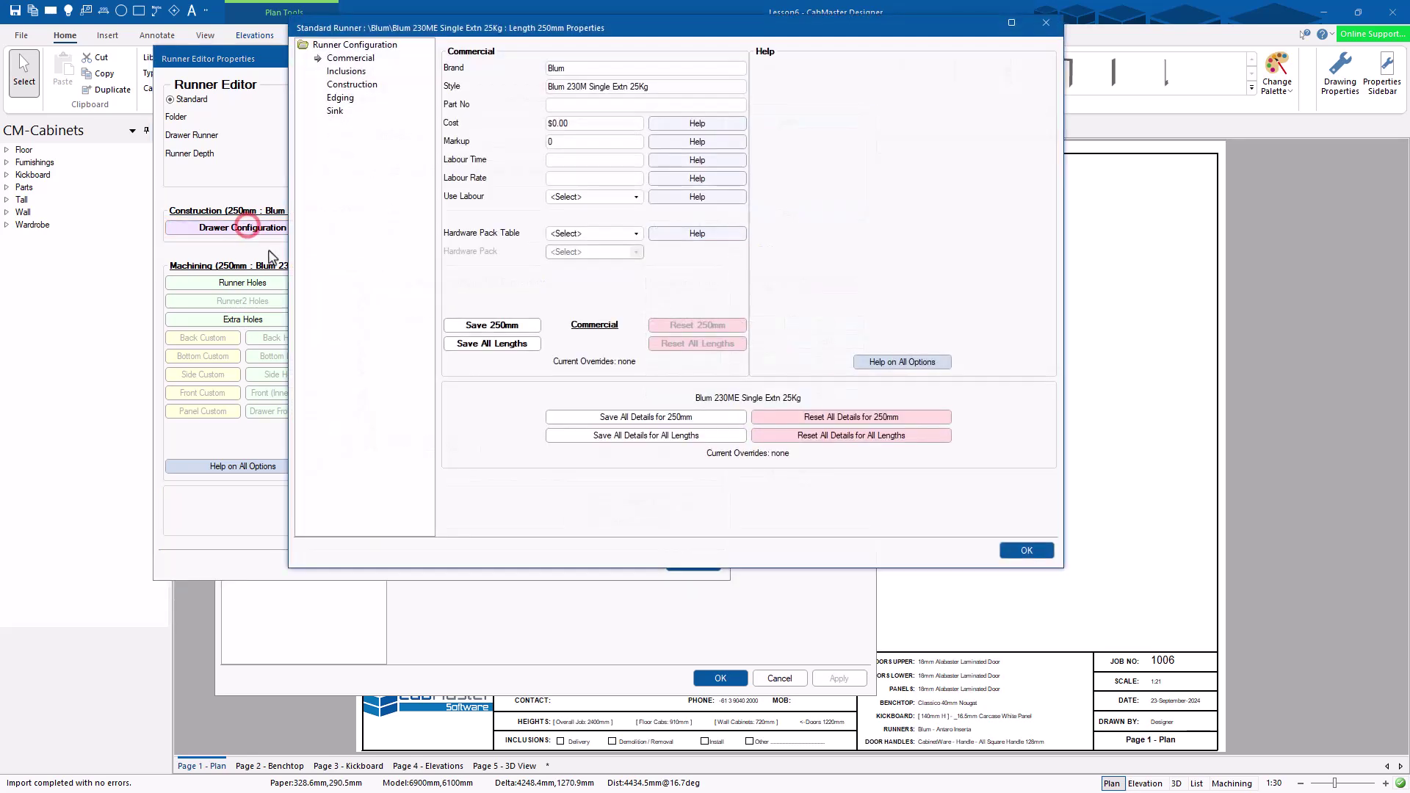
pyautogui.click(353, 83)
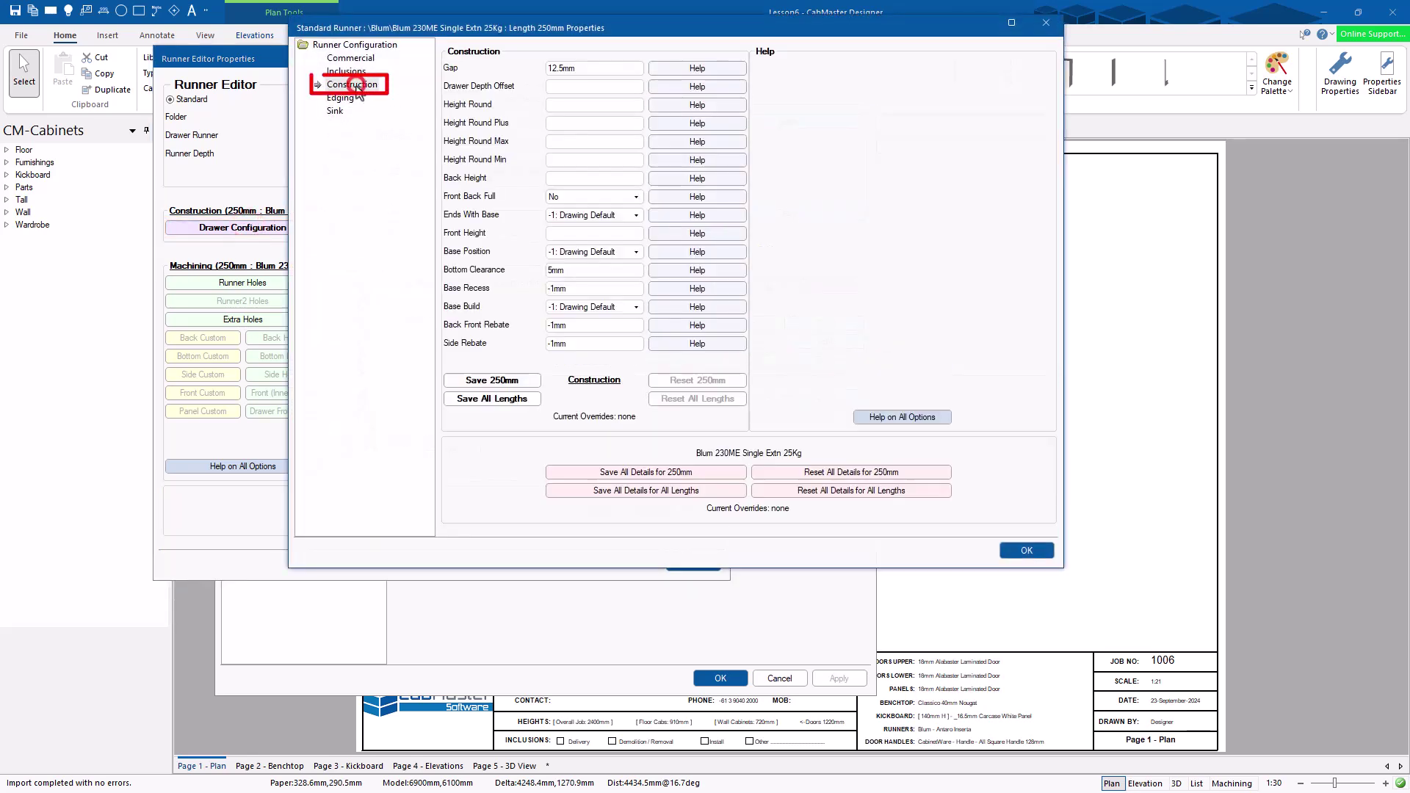
pyautogui.click(697, 67)
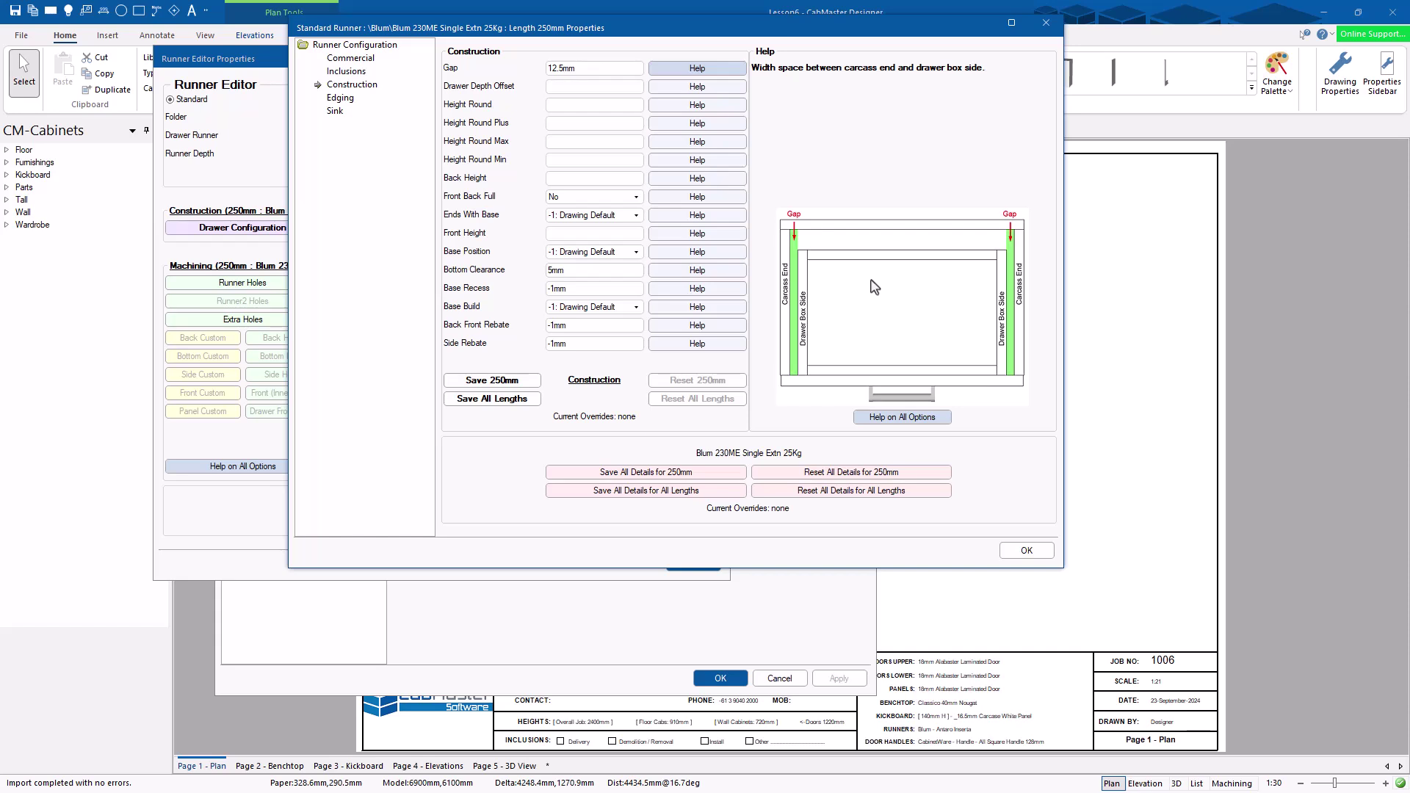
pyautogui.doubleClick(585, 67)
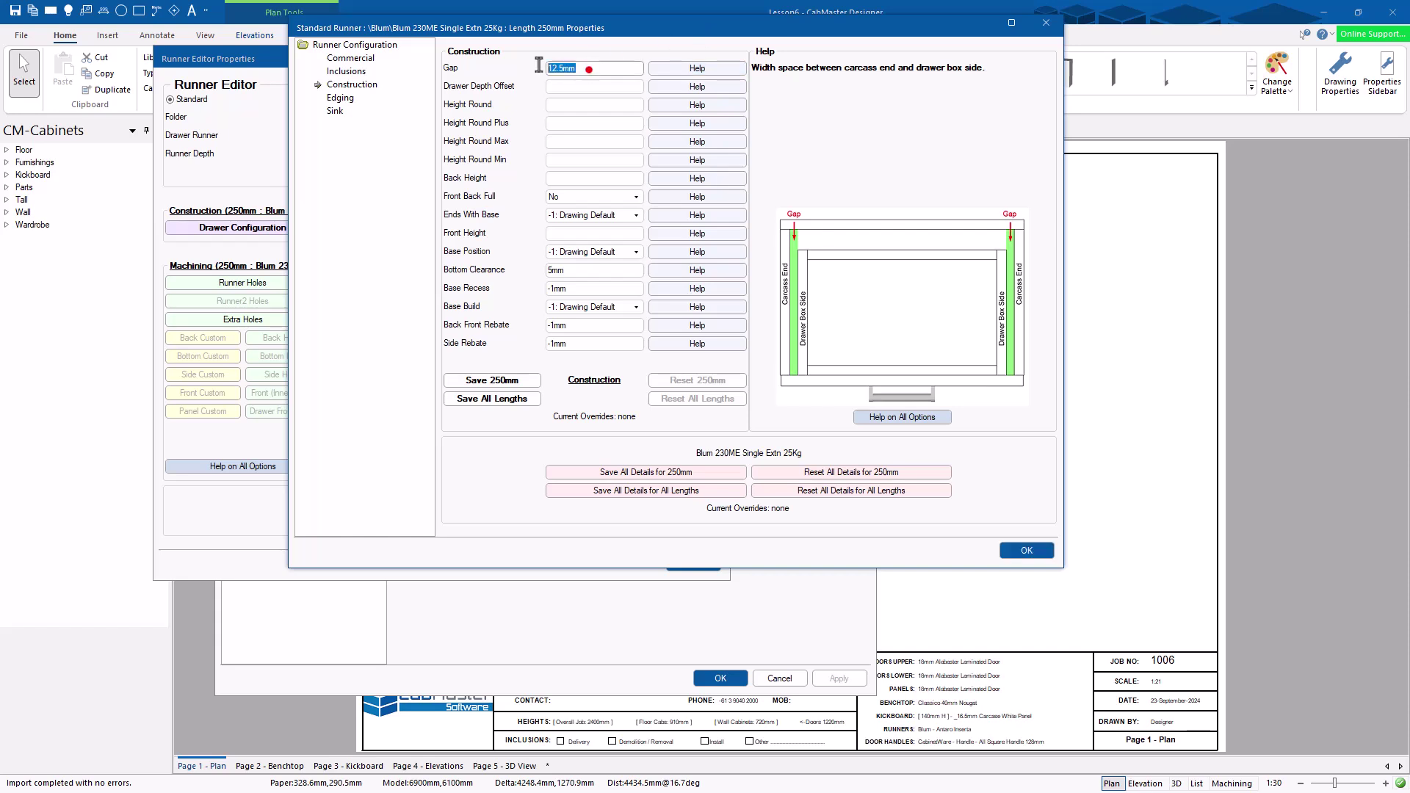
pyautogui.write('13.0')
pyautogui.press('Tab')
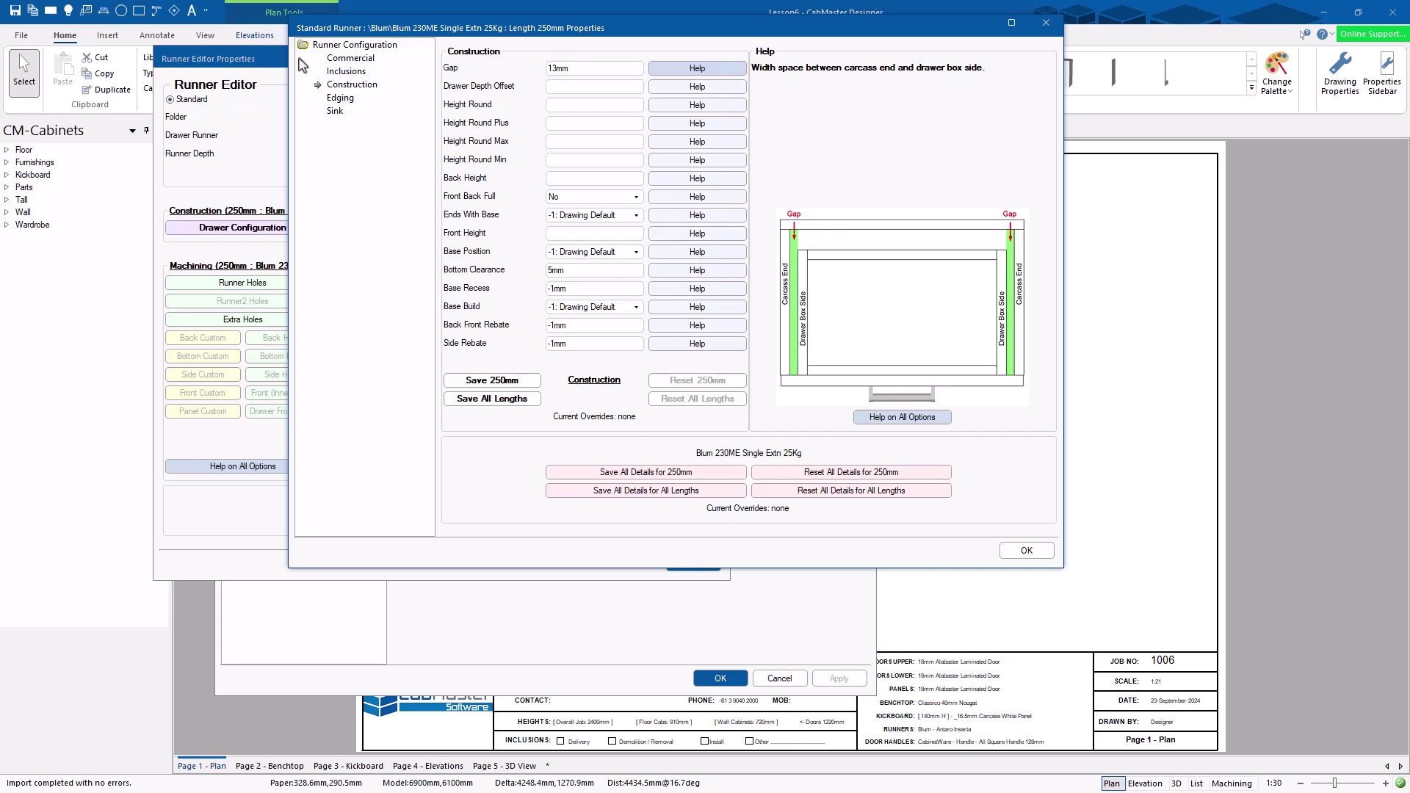
pyautogui.click(1030, 553)
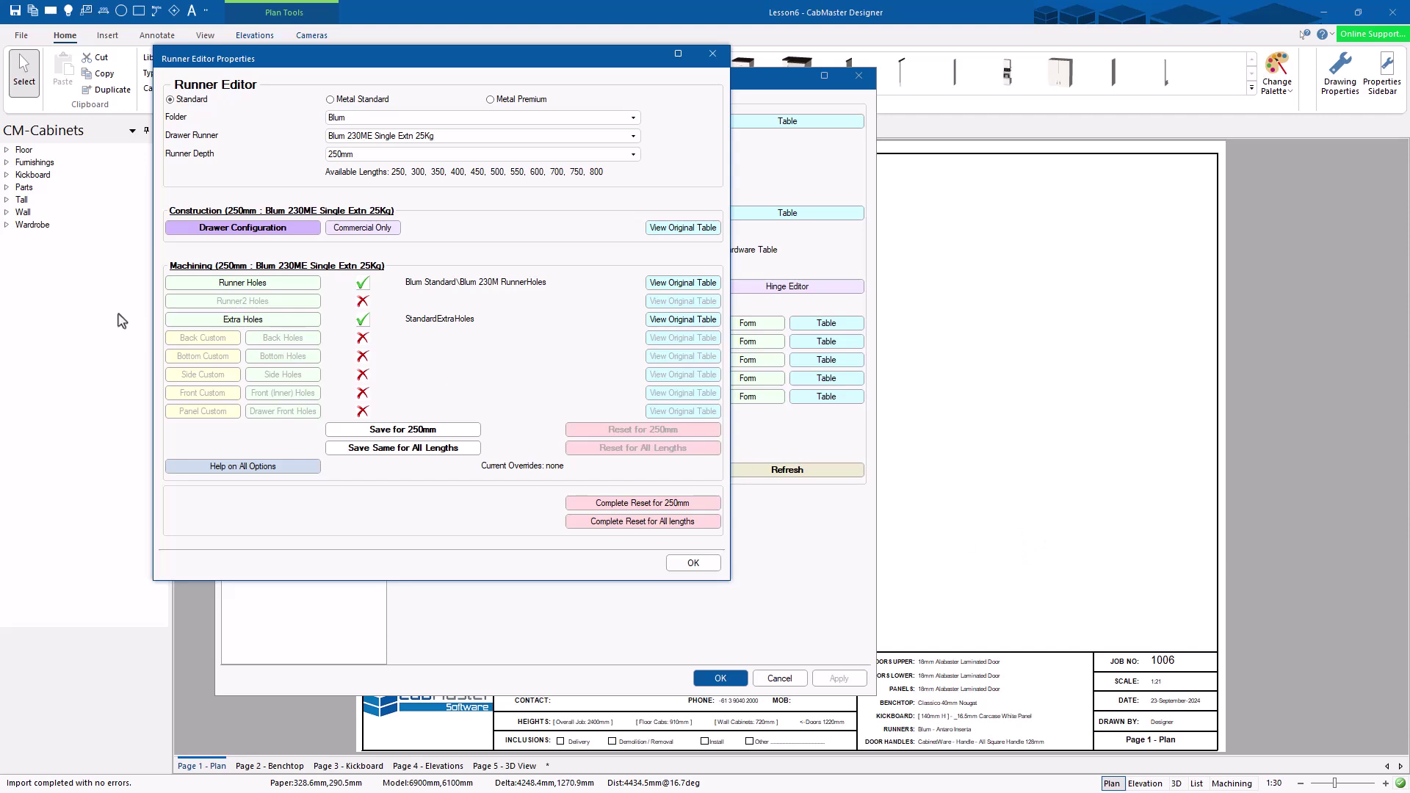
# - Inspect the original Blum 230M runner-holes table, then open the 250mm Runner Holes settings
pyautogui.click(682, 283)
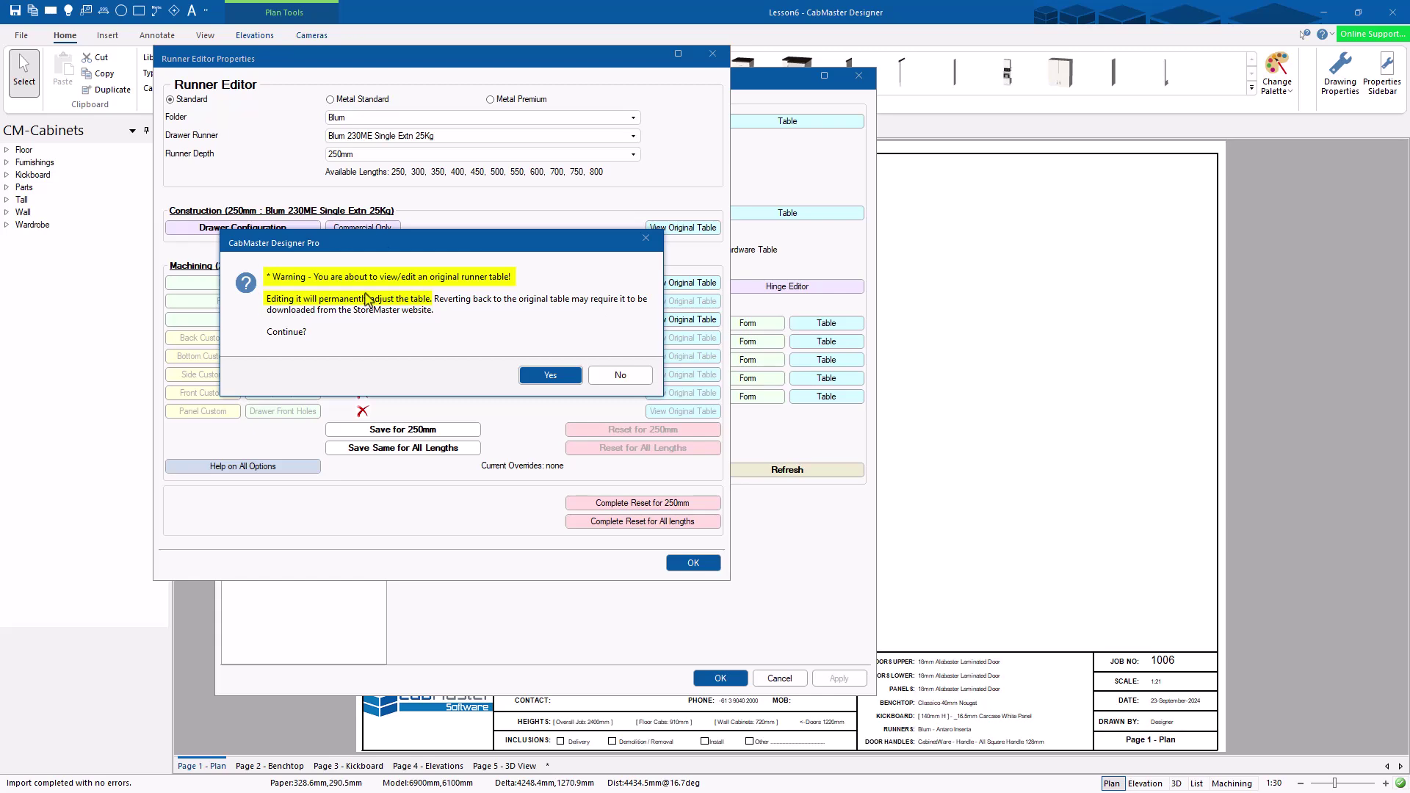
pyautogui.click(551, 374)
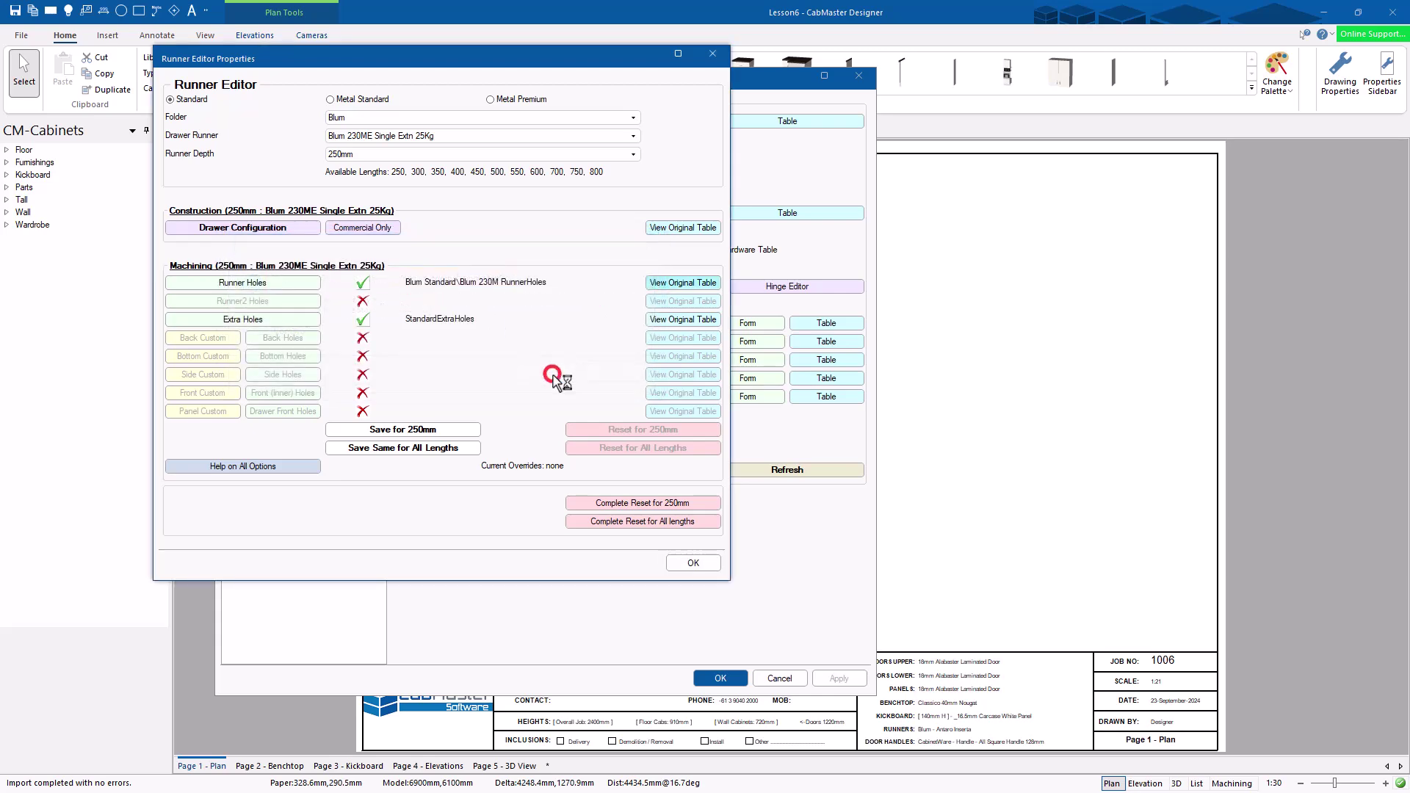
pyautogui.moveTo(689, 218); pyautogui.dragTo(531, 190)
pyautogui.moveTo(771, 562); pyautogui.dragTo(1186, 562)
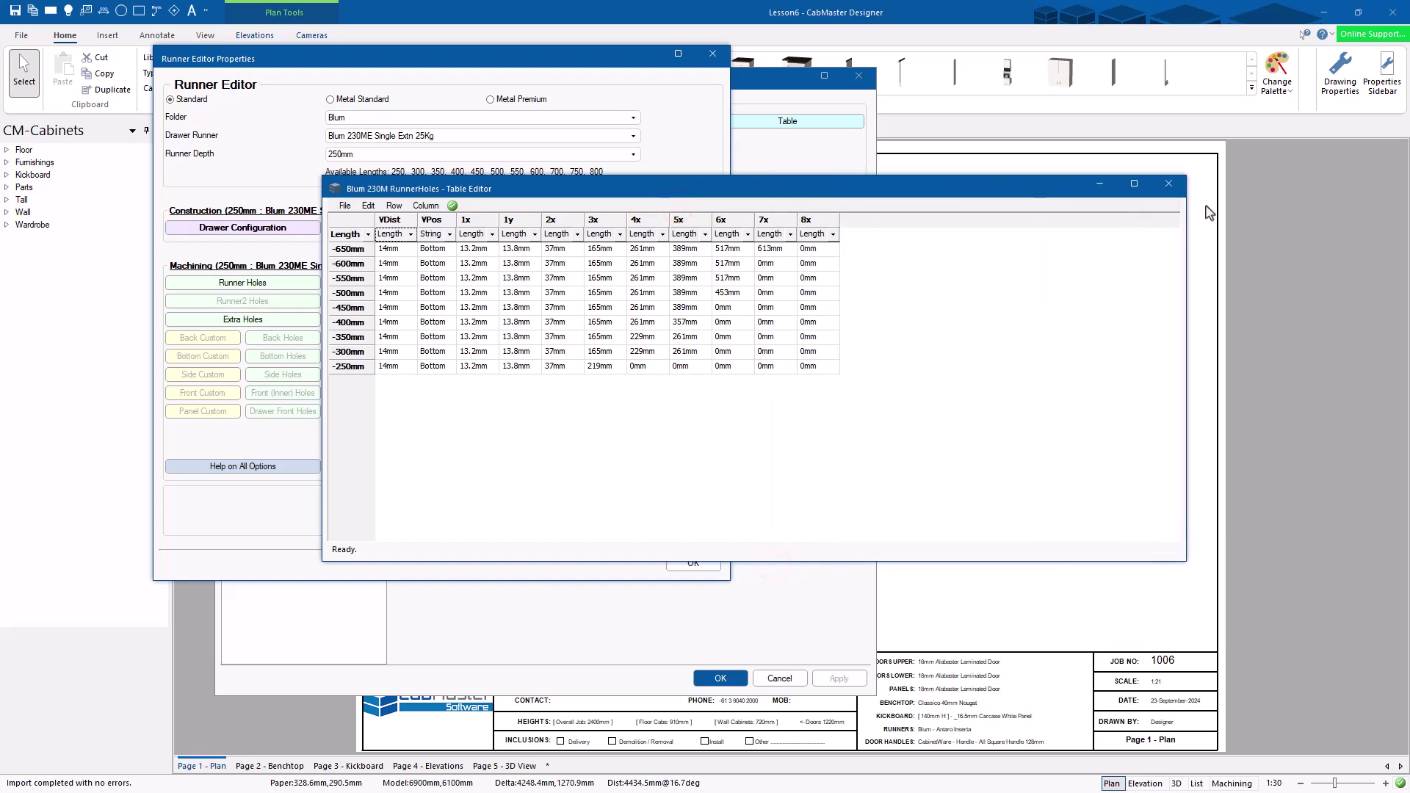
pyautogui.click(1170, 184)
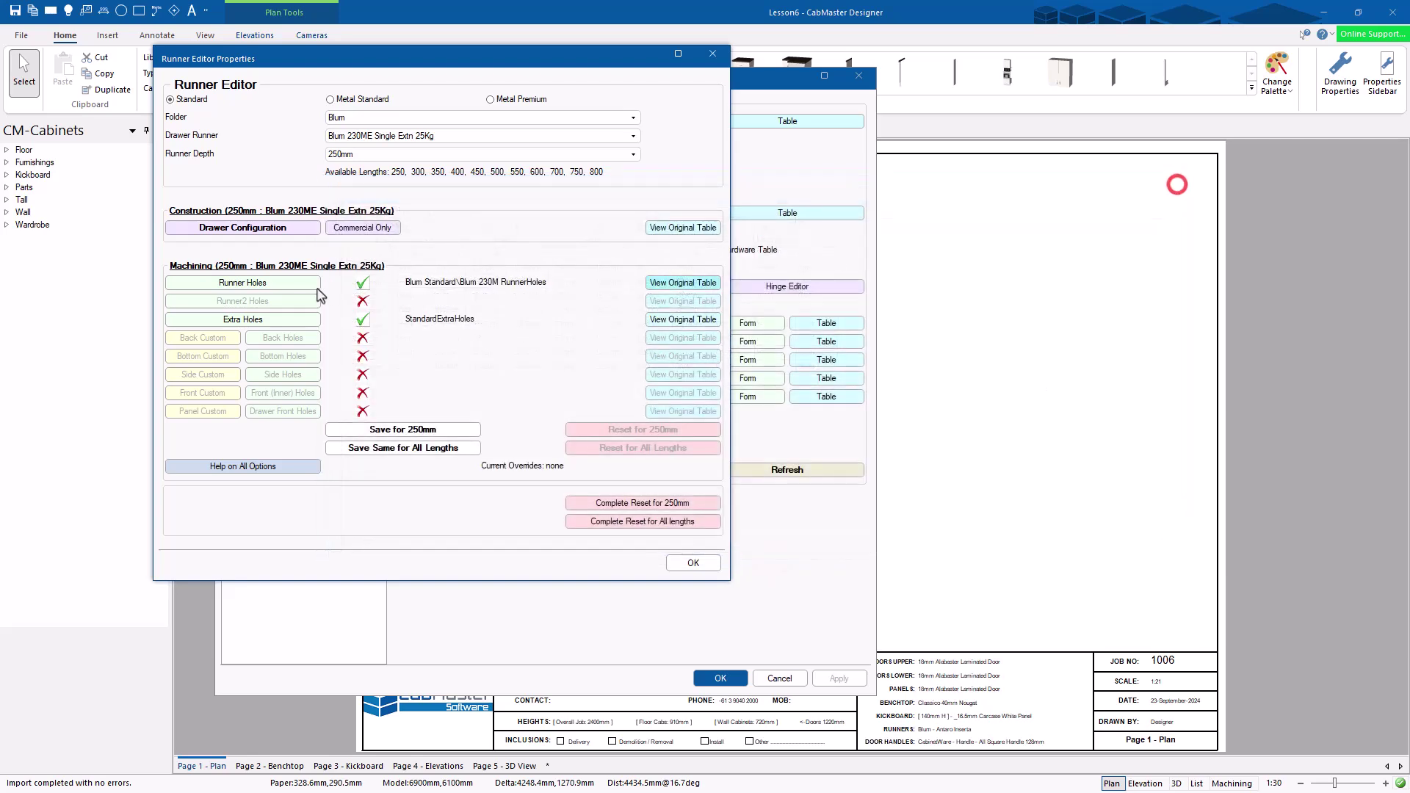
pyautogui.click(236, 283)
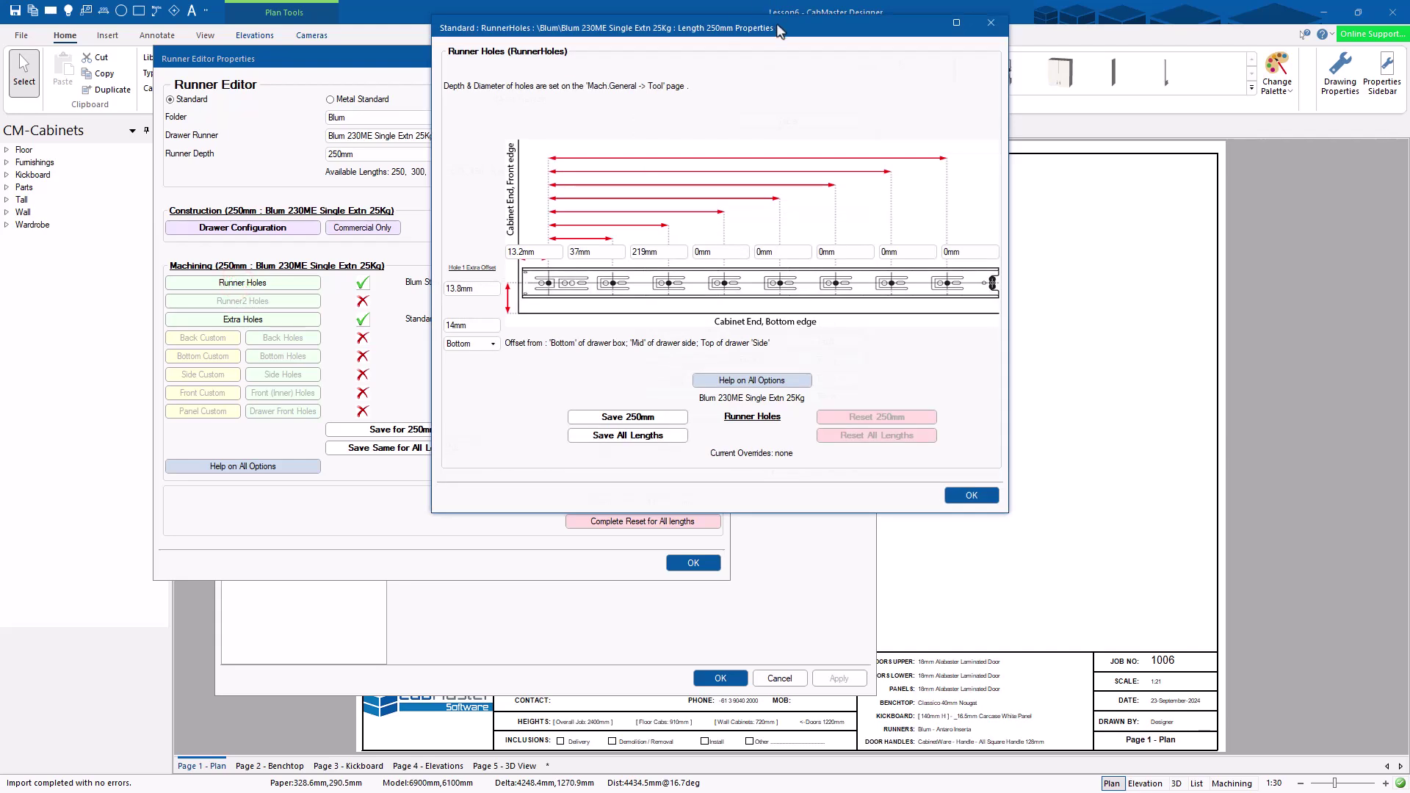
# - Edit the 219mm third runner-hole offset, then close the Runner Holes settings
pyautogui.moveTo(775, 29); pyautogui.dragTo(672, 151)
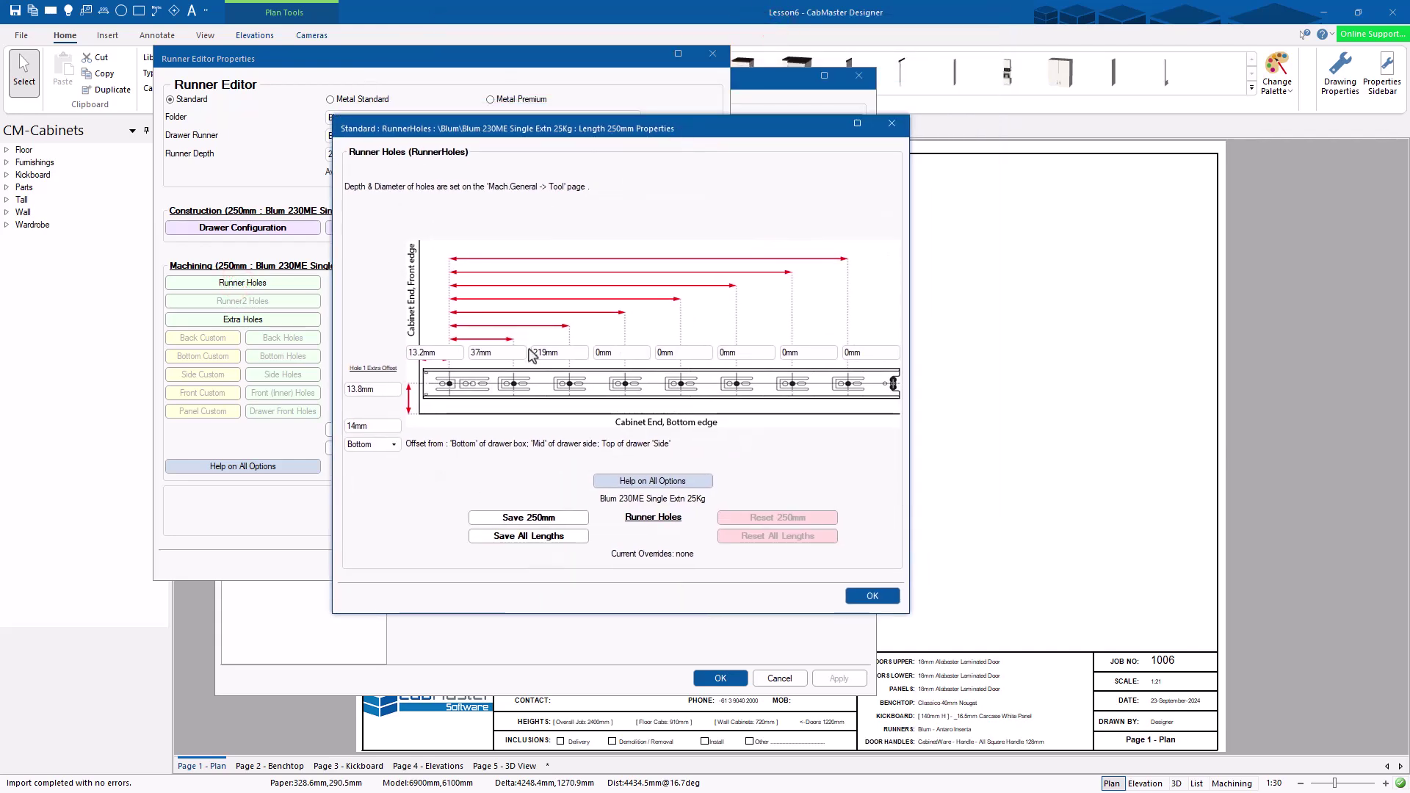
pyautogui.doubleClick(561, 353)
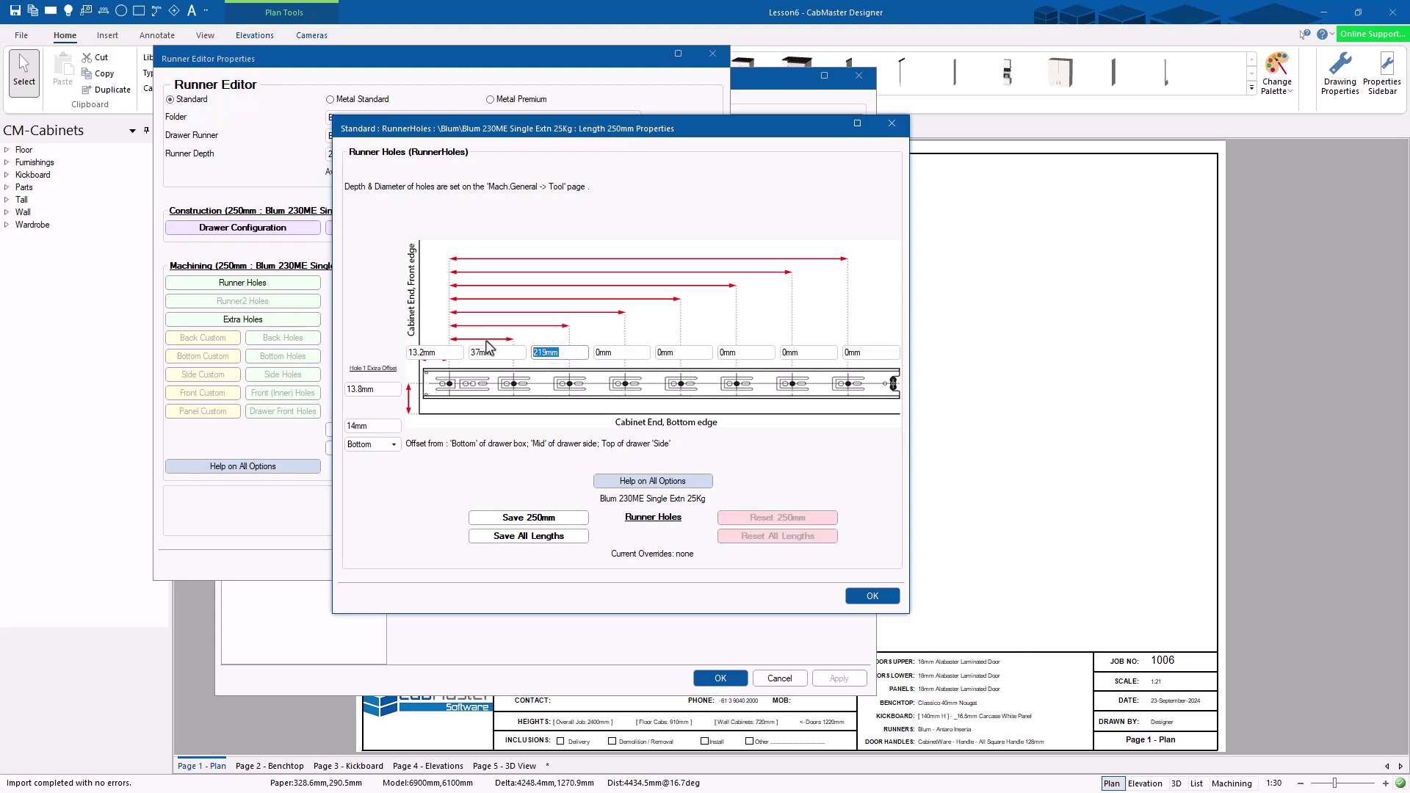
pyautogui.press('Tab')
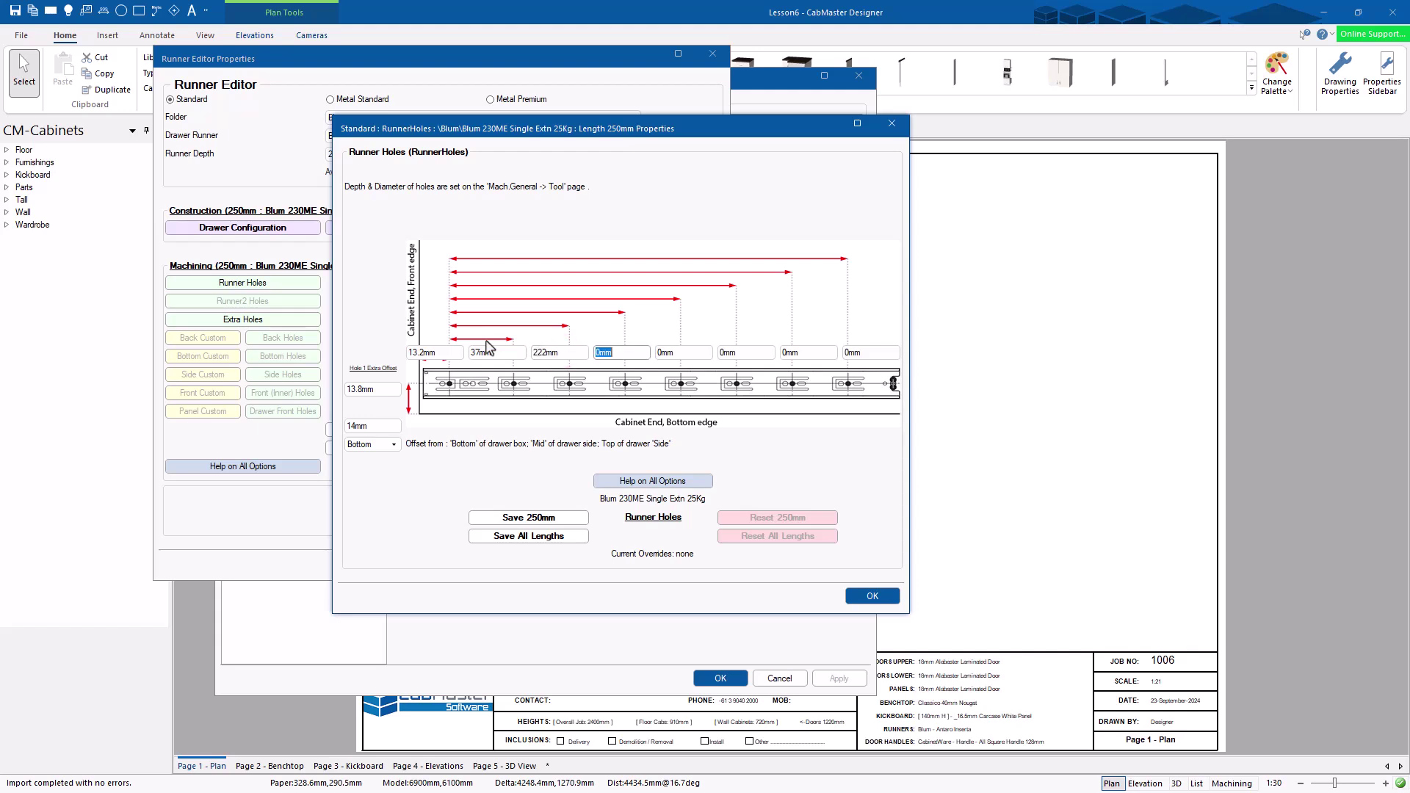
pyautogui.click(873, 597)
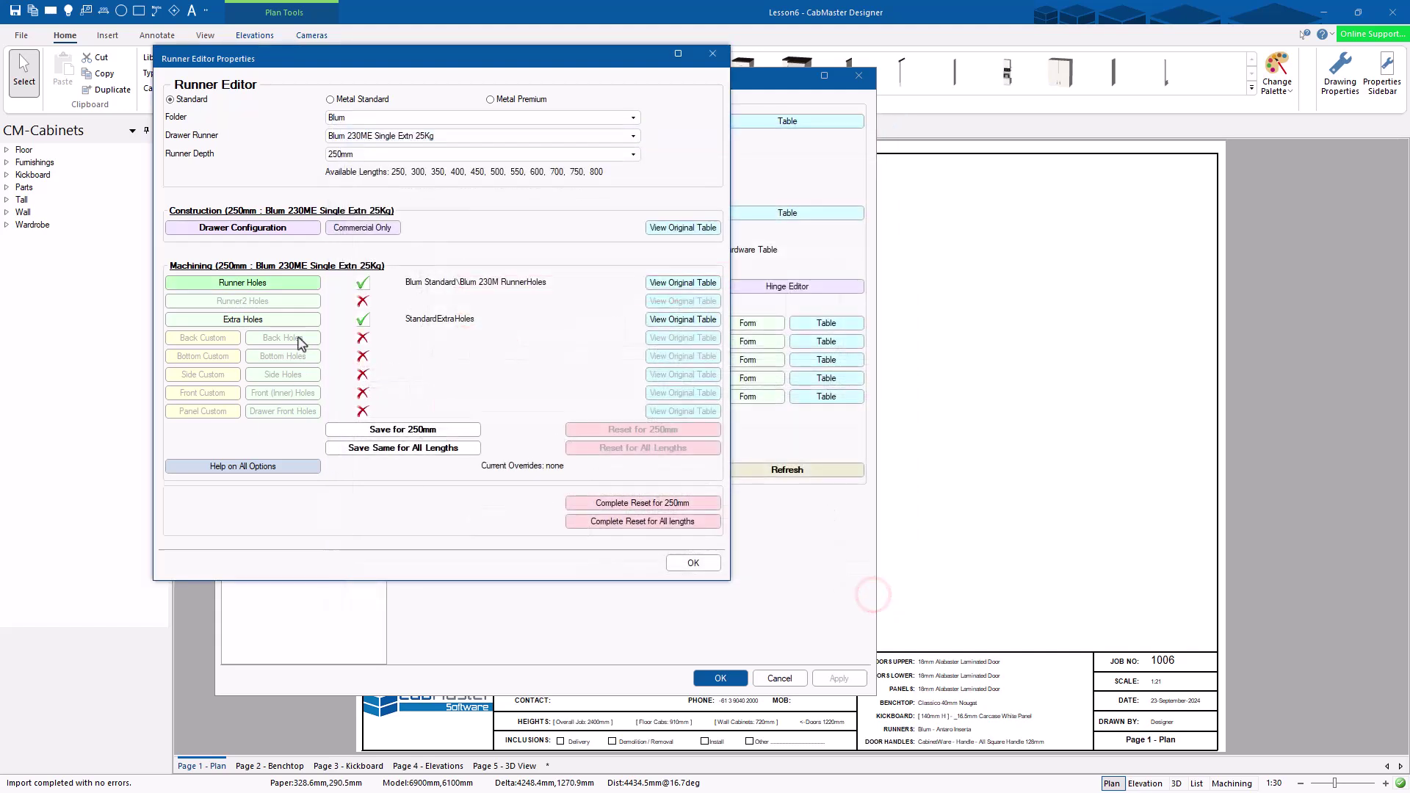
# - Set the third runner-hole offset to 222mm and save it for 250mm and all lengths
pyautogui.click(294, 289)
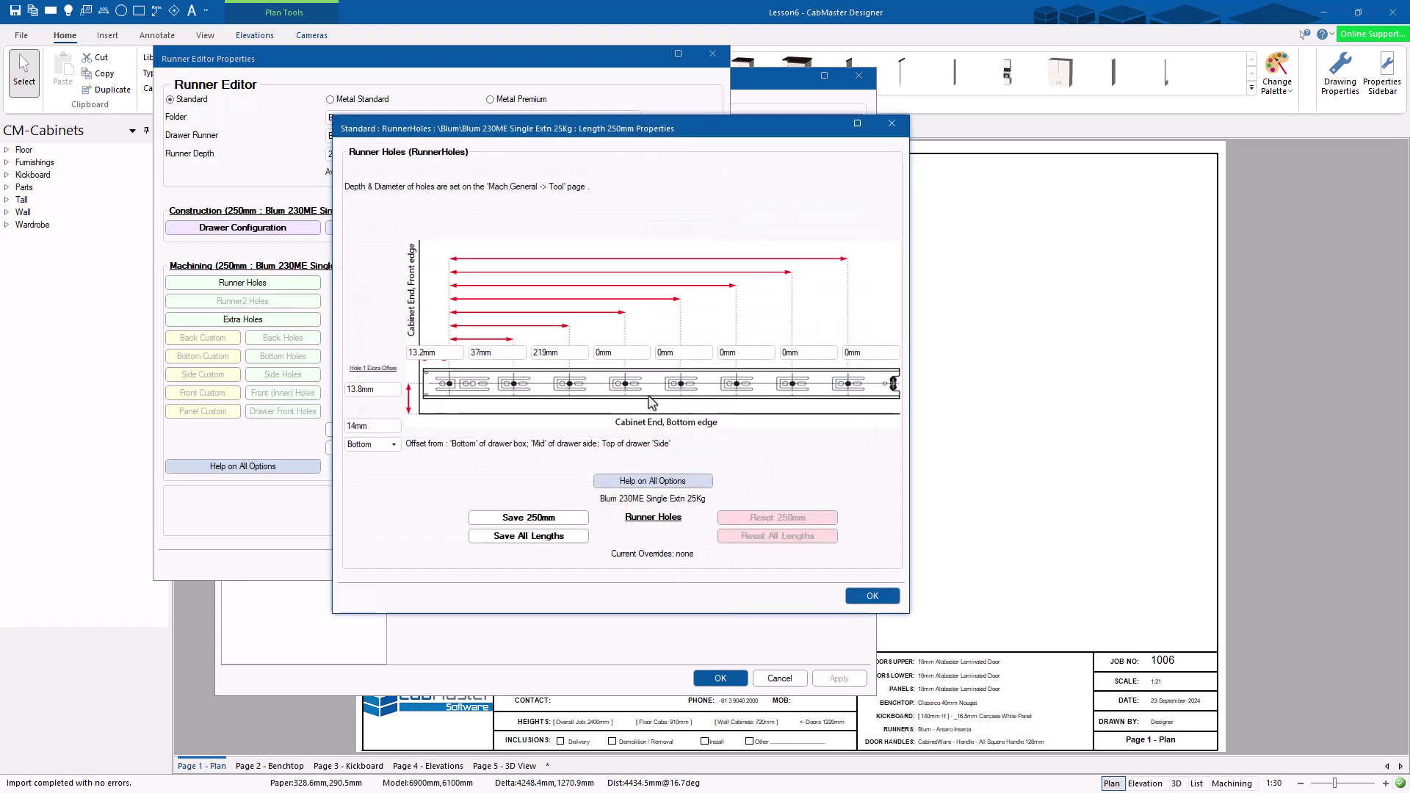
pyautogui.doubleClick(576, 353)
pyautogui.write('2212')
pyautogui.write('22')
pyautogui.press('Tab')
pyautogui.click(527, 517)
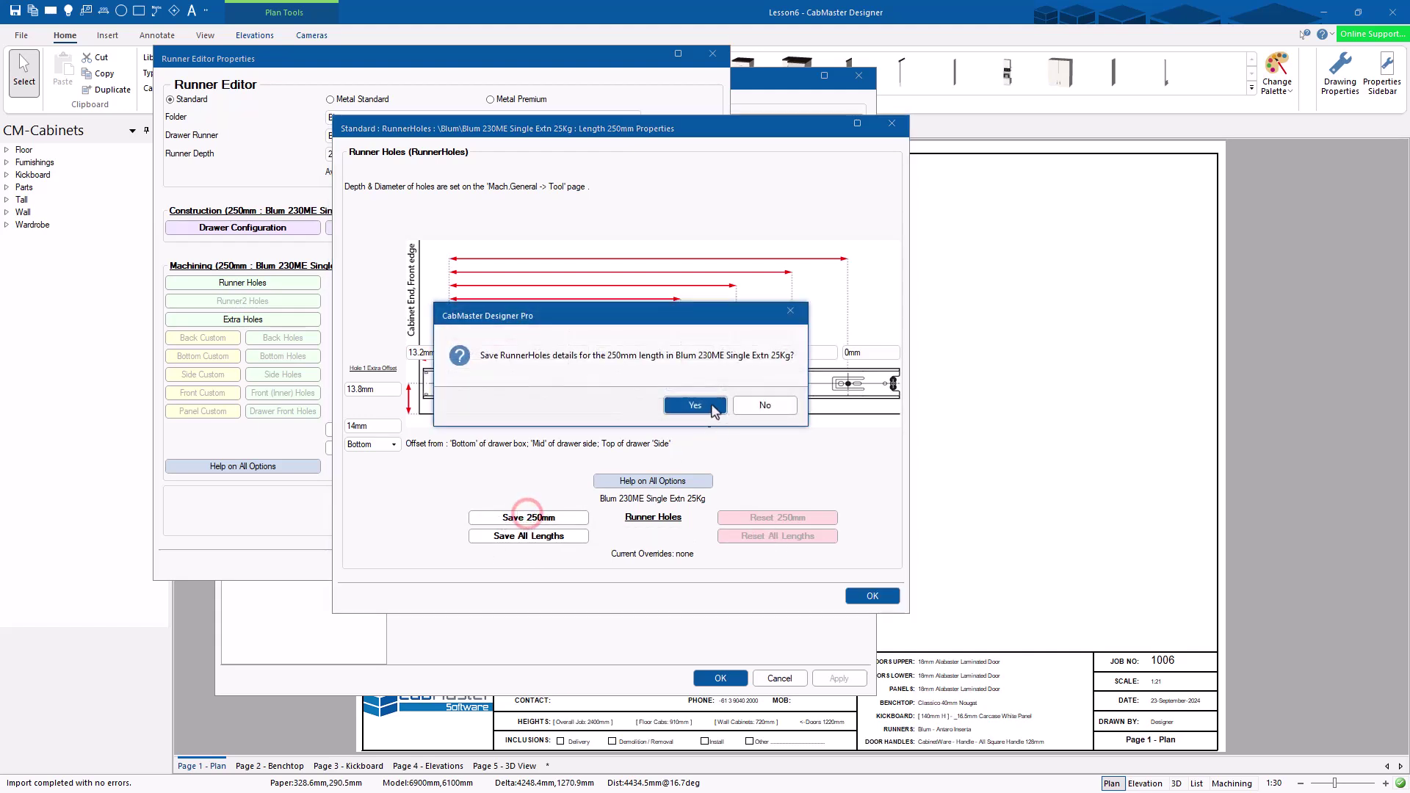
pyautogui.click(695, 405)
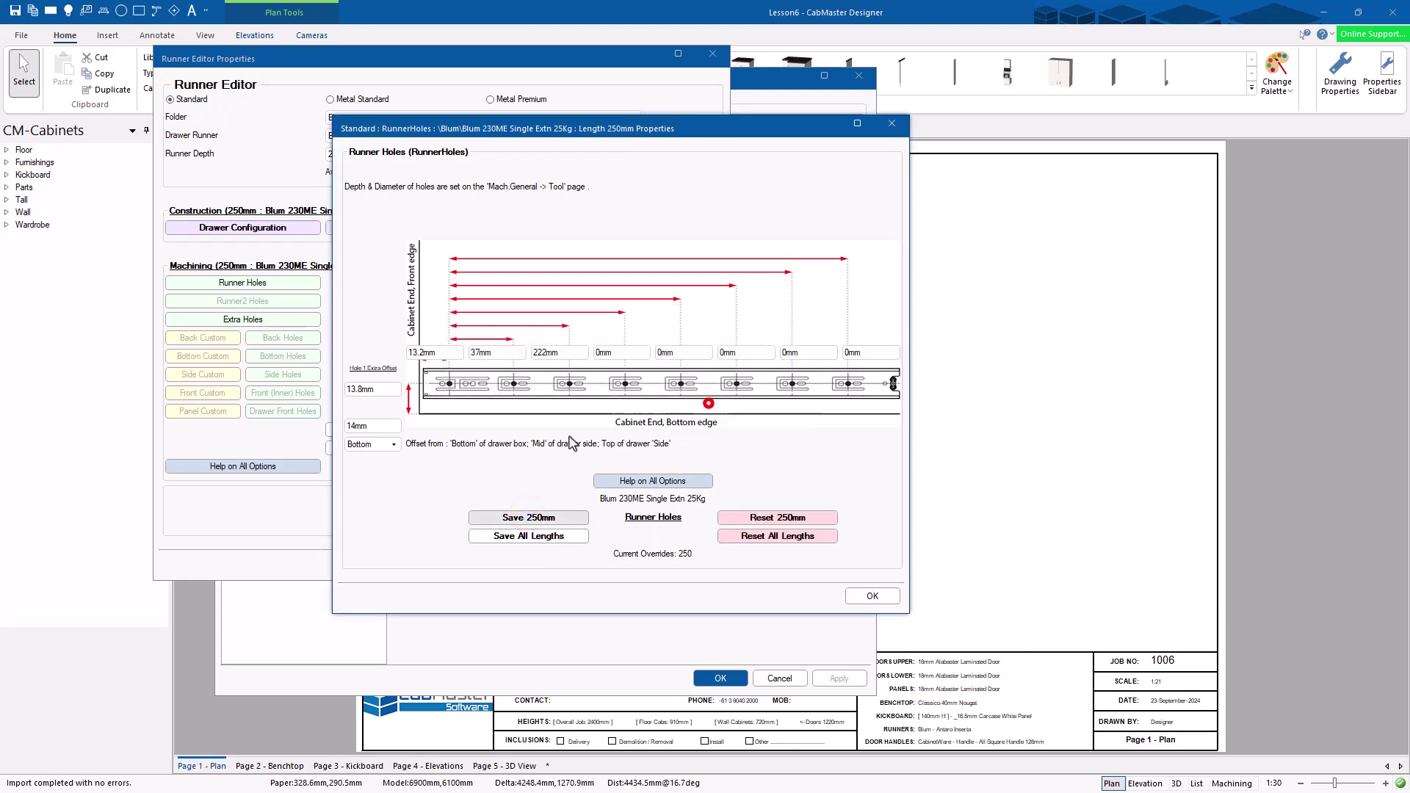
pyautogui.click(545, 536)
pyautogui.click(715, 404)
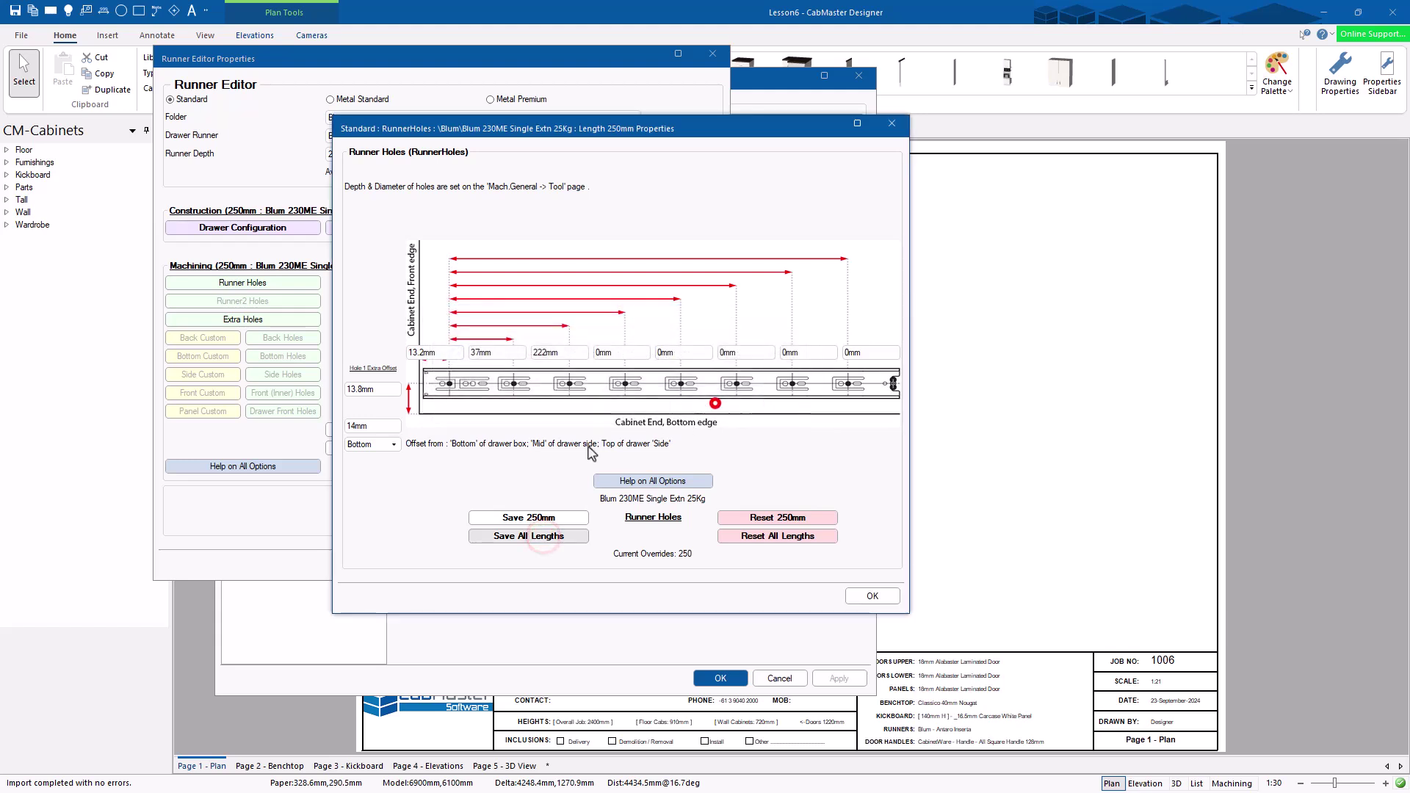
pyautogui.click(869, 596)
# - Set the runner depth to 550mm and confirm its runner-hole offset reads 222mm
pyautogui.click(375, 156)
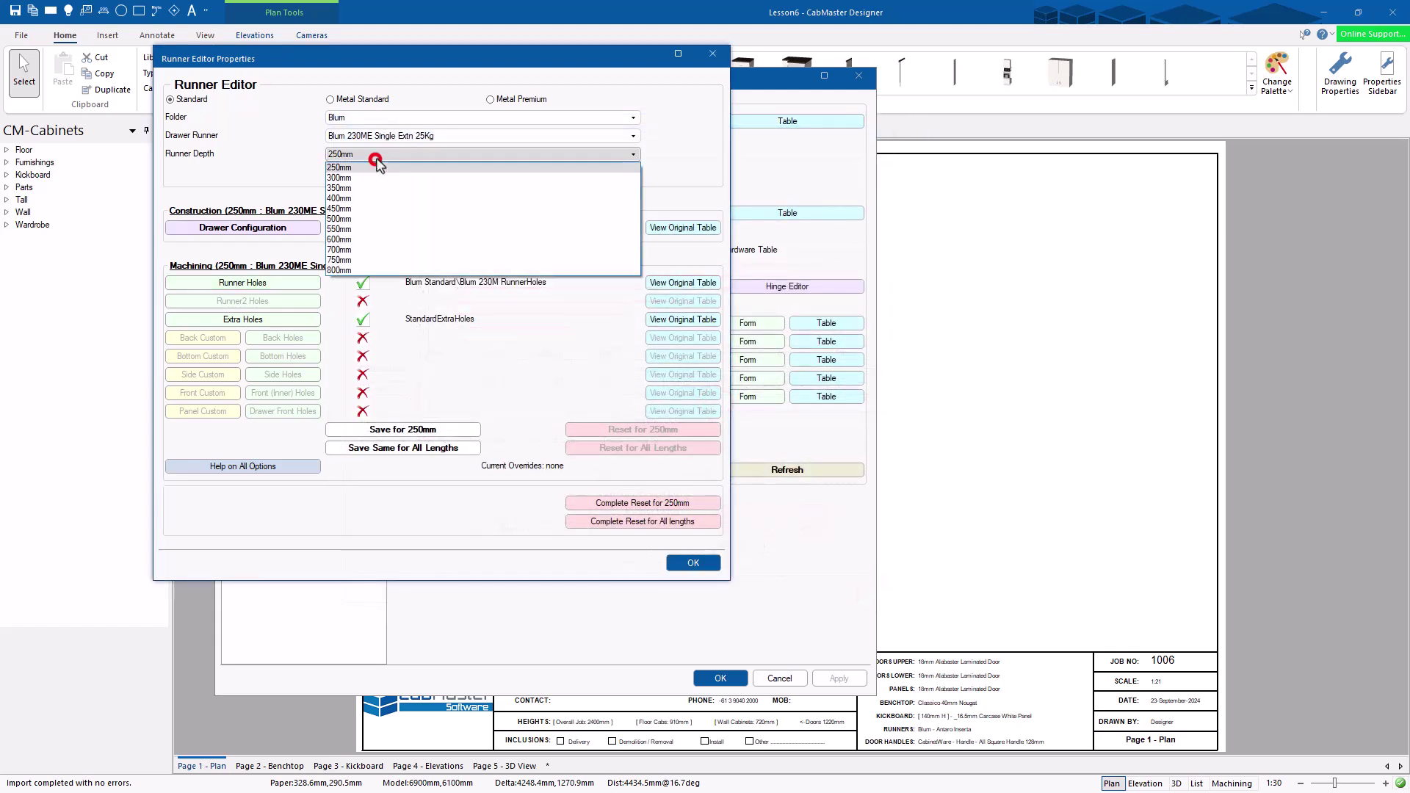
pyautogui.click(372, 228)
pyautogui.click(254, 283)
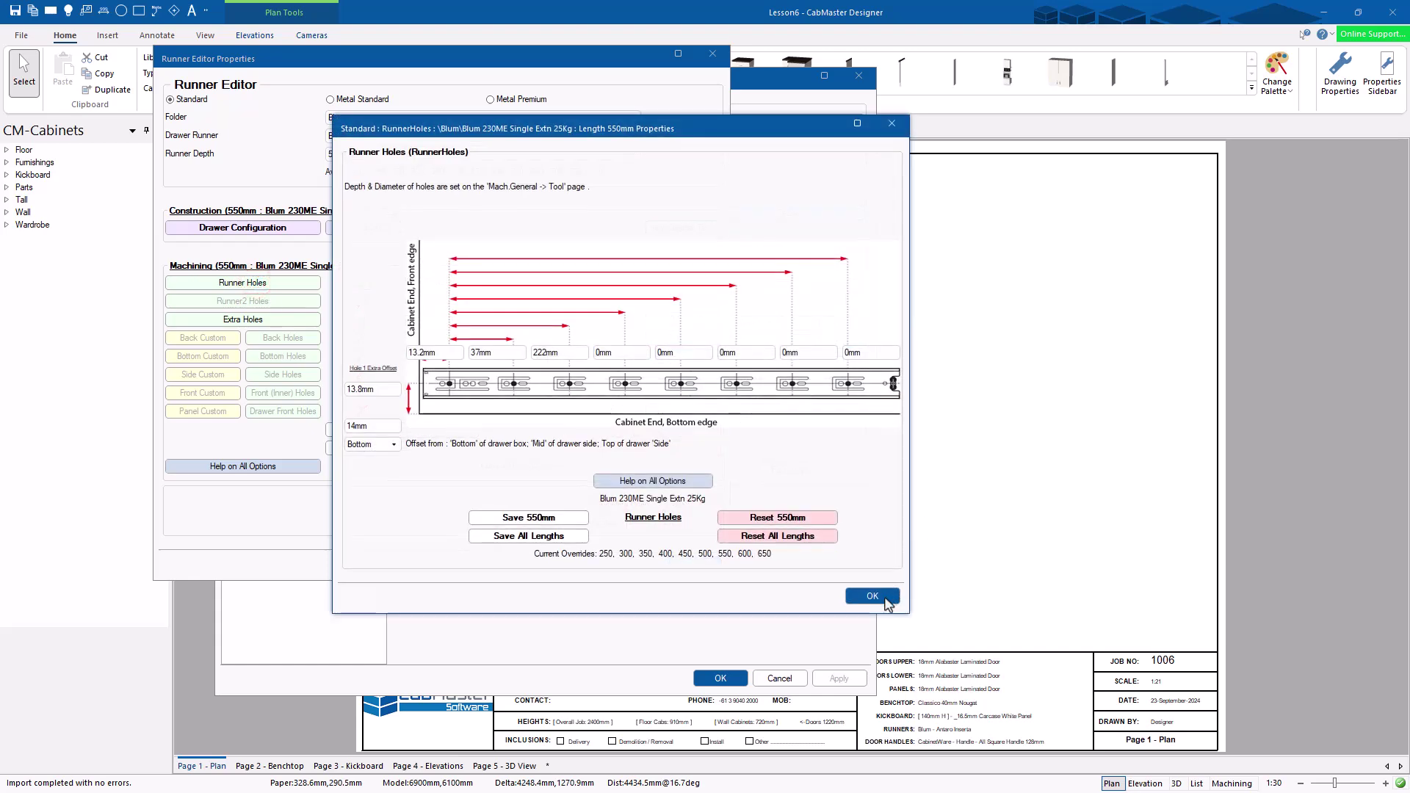
pyautogui.click(872, 596)
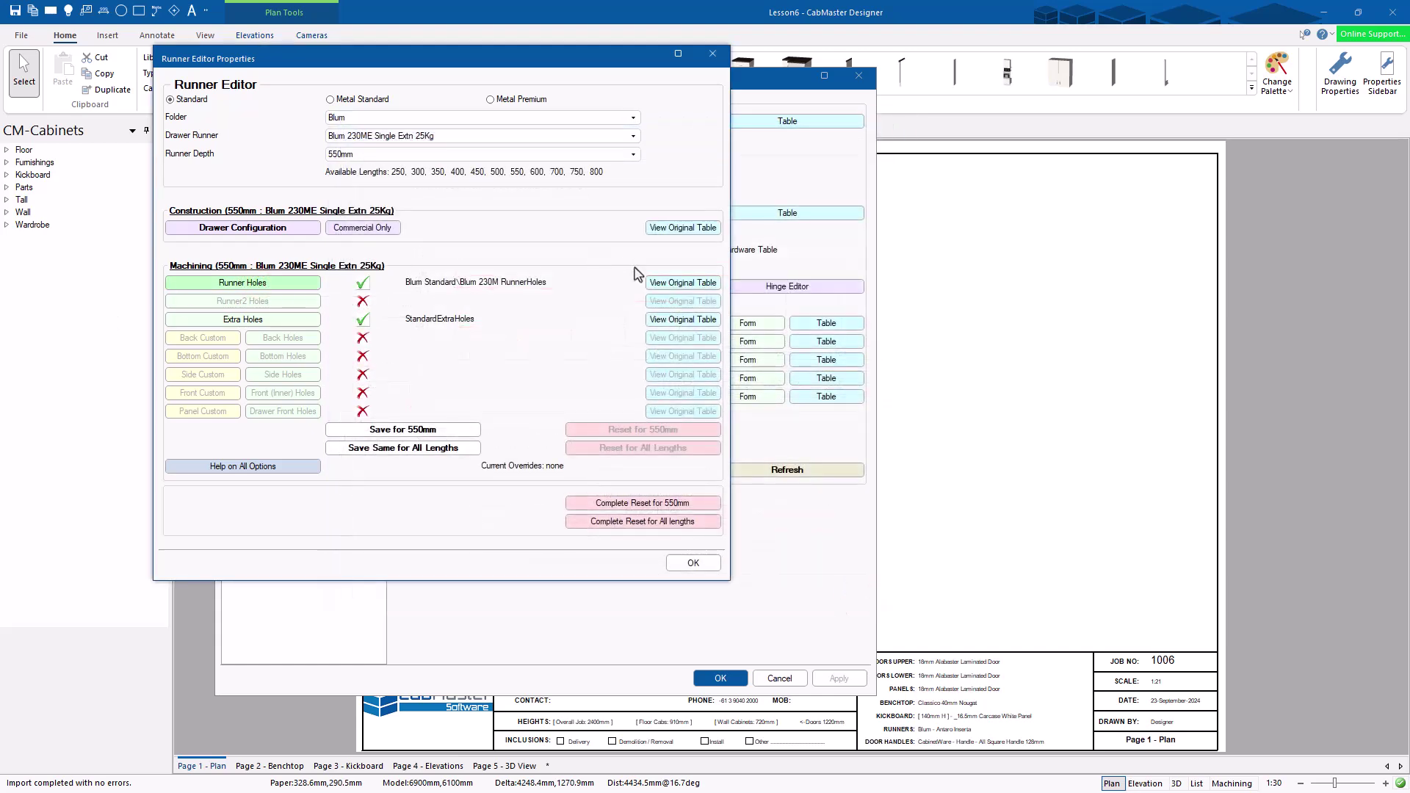
# - View the original runner-holes table, accepting the warning, then close it
pyautogui.click(672, 284)
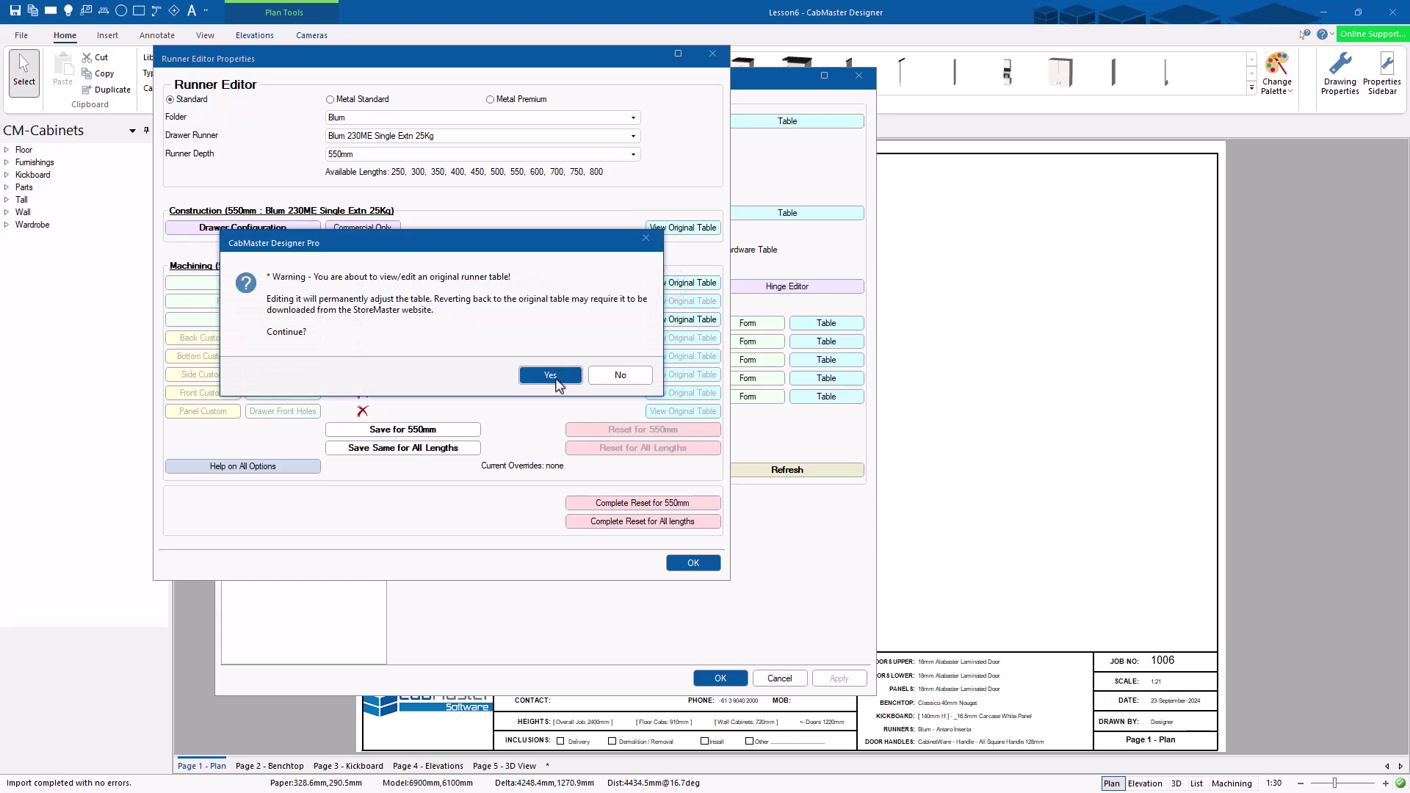
pyautogui.click(551, 376)
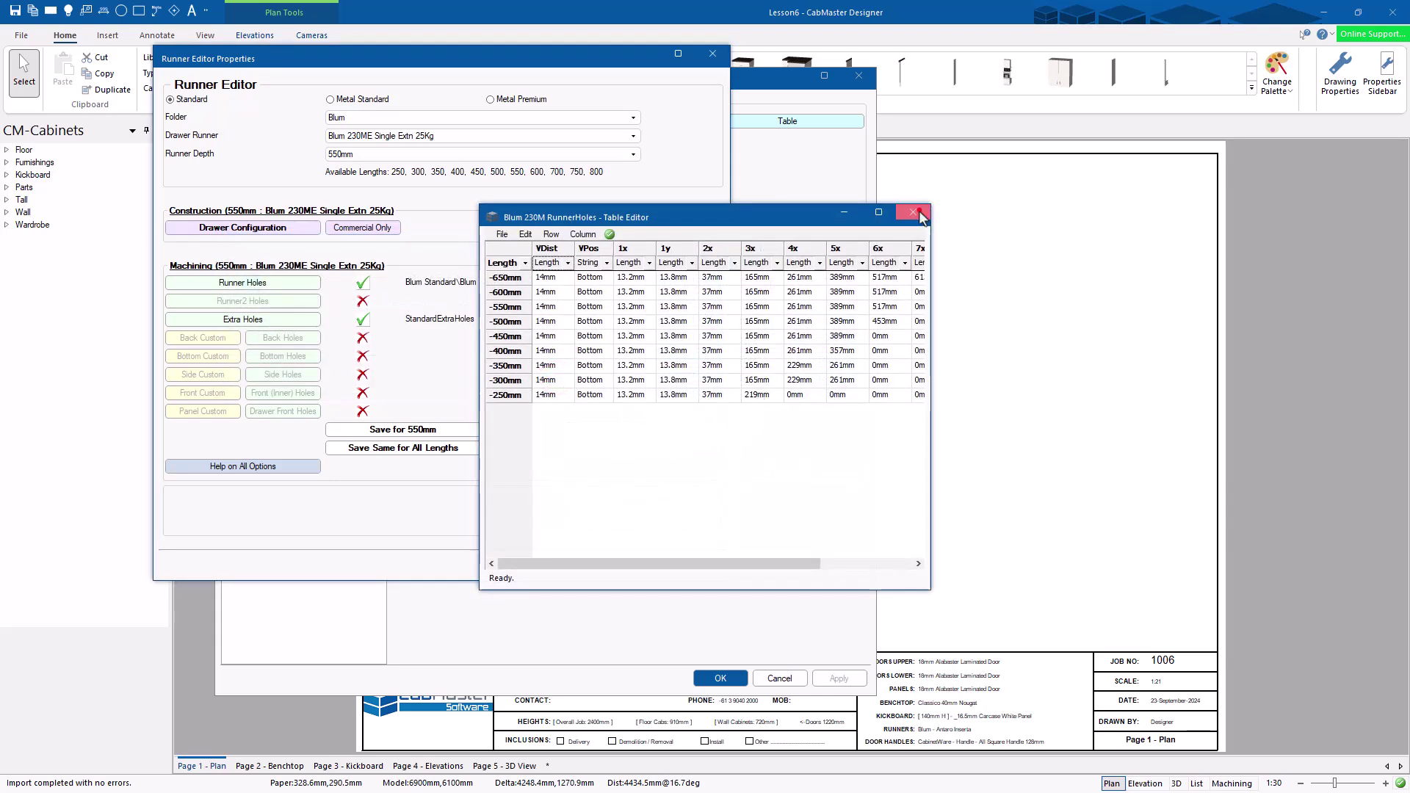
pyautogui.click(914, 212)
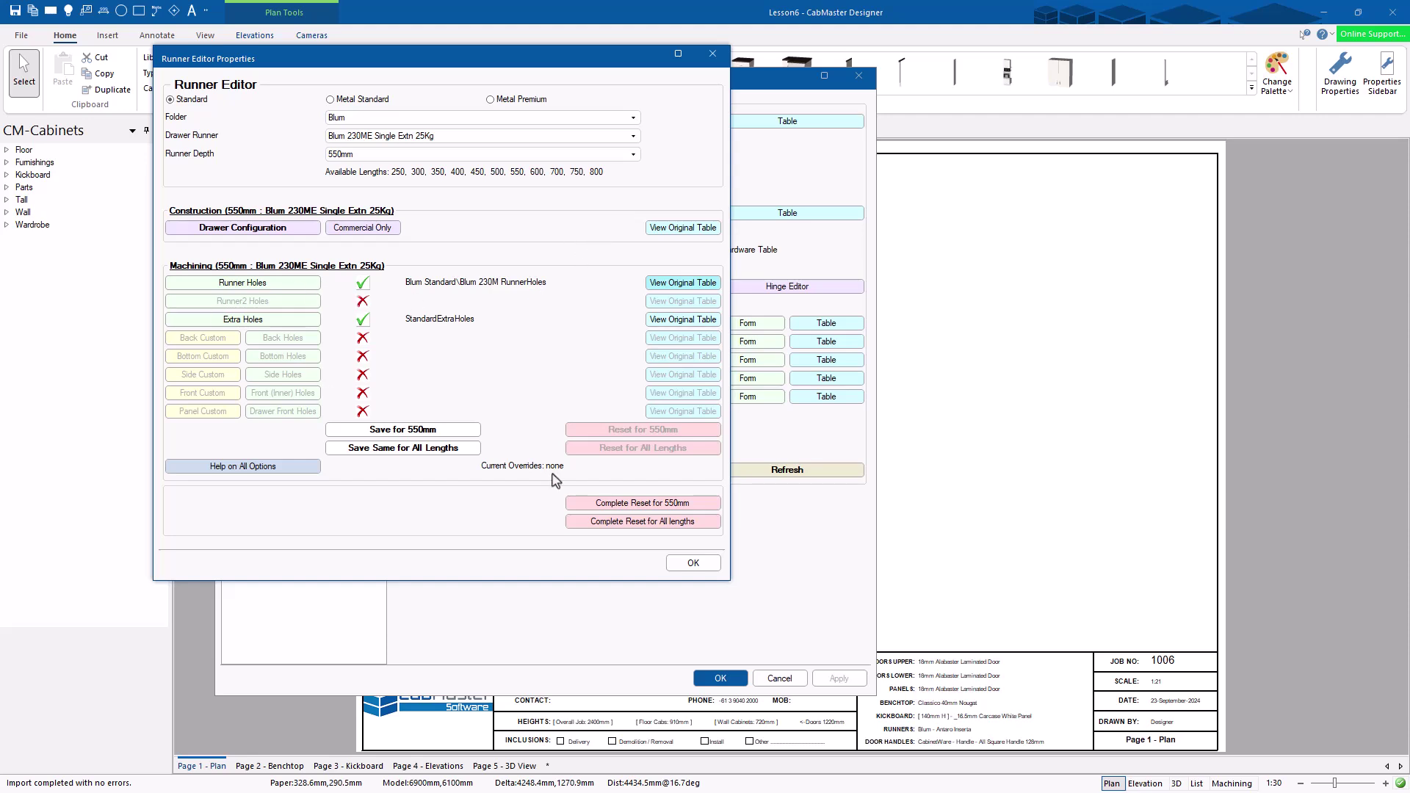
# - Run a complete reset on the 550mm runner length, answering both prompts
pyautogui.click(663, 505)
pyautogui.click(451, 367)
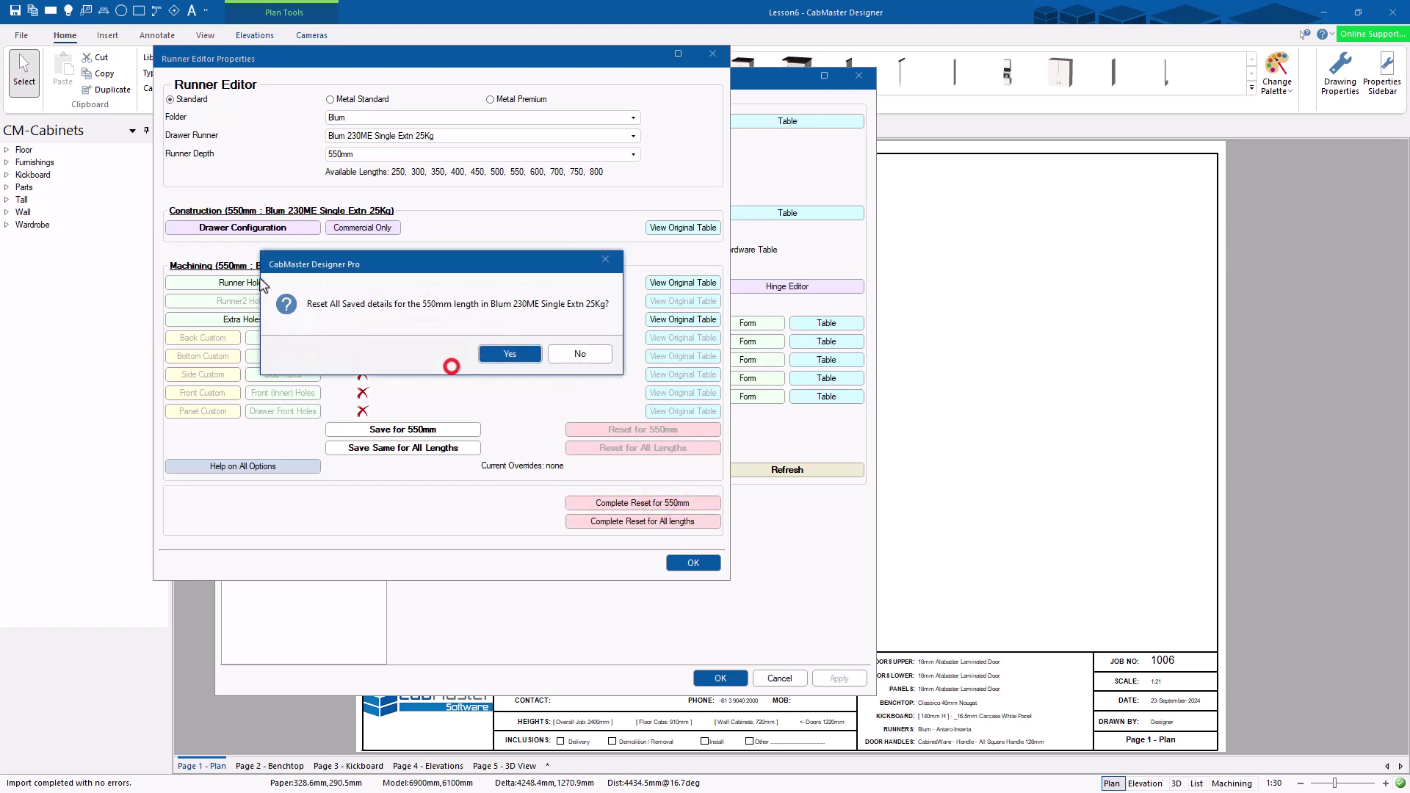
pyautogui.click(524, 357)
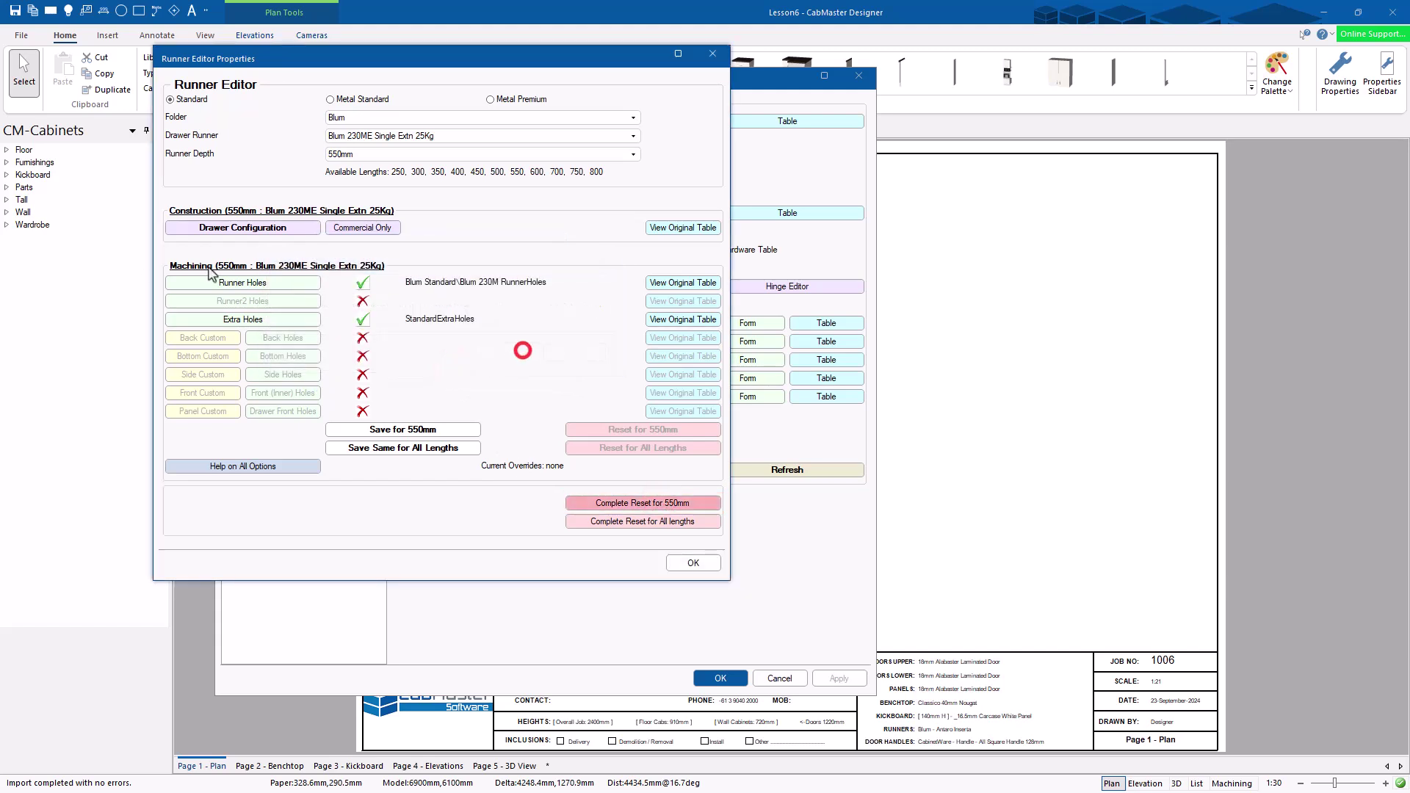
# - Completely reset the 250mm runner length and verify its third runner hole is back at 219mm
pyautogui.click(394, 155)
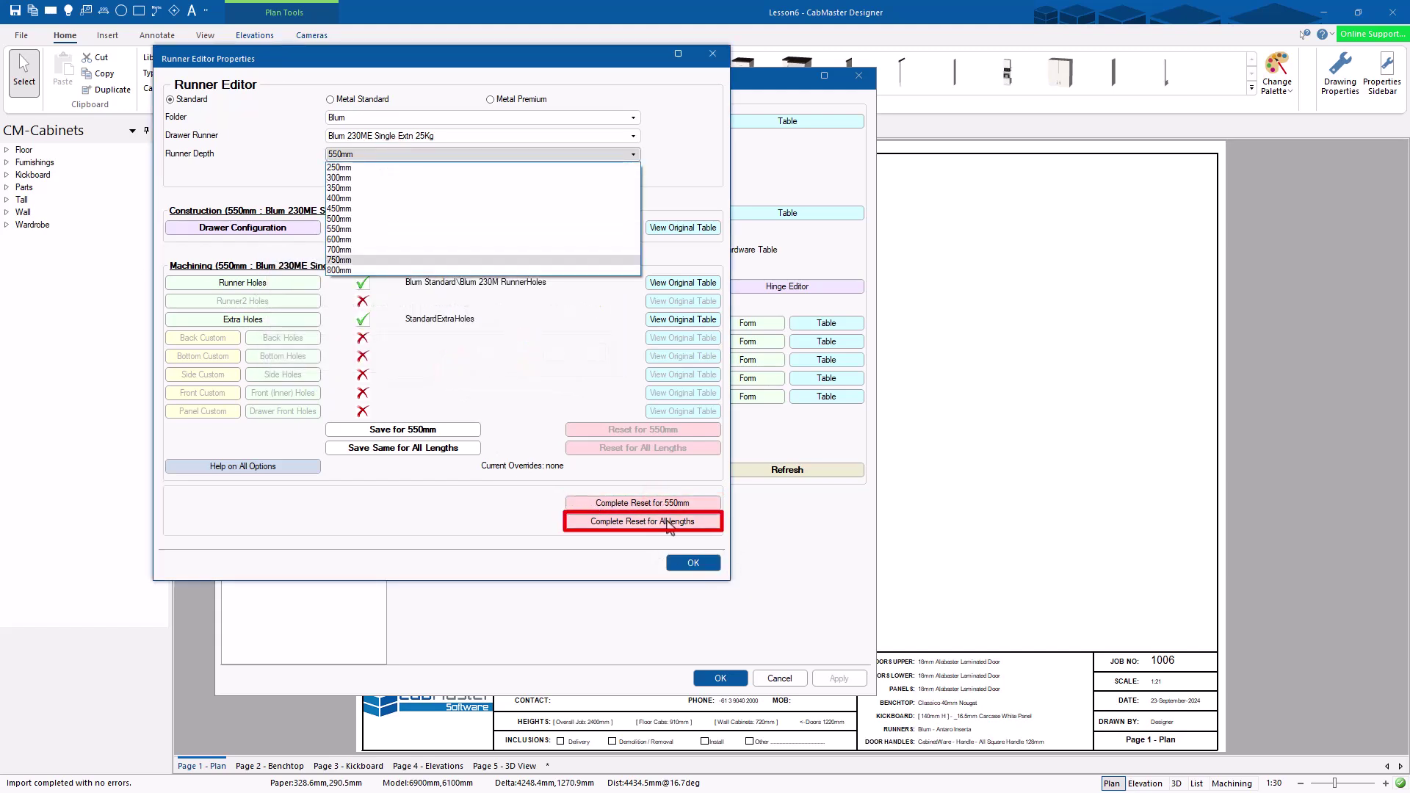
pyautogui.click(351, 168)
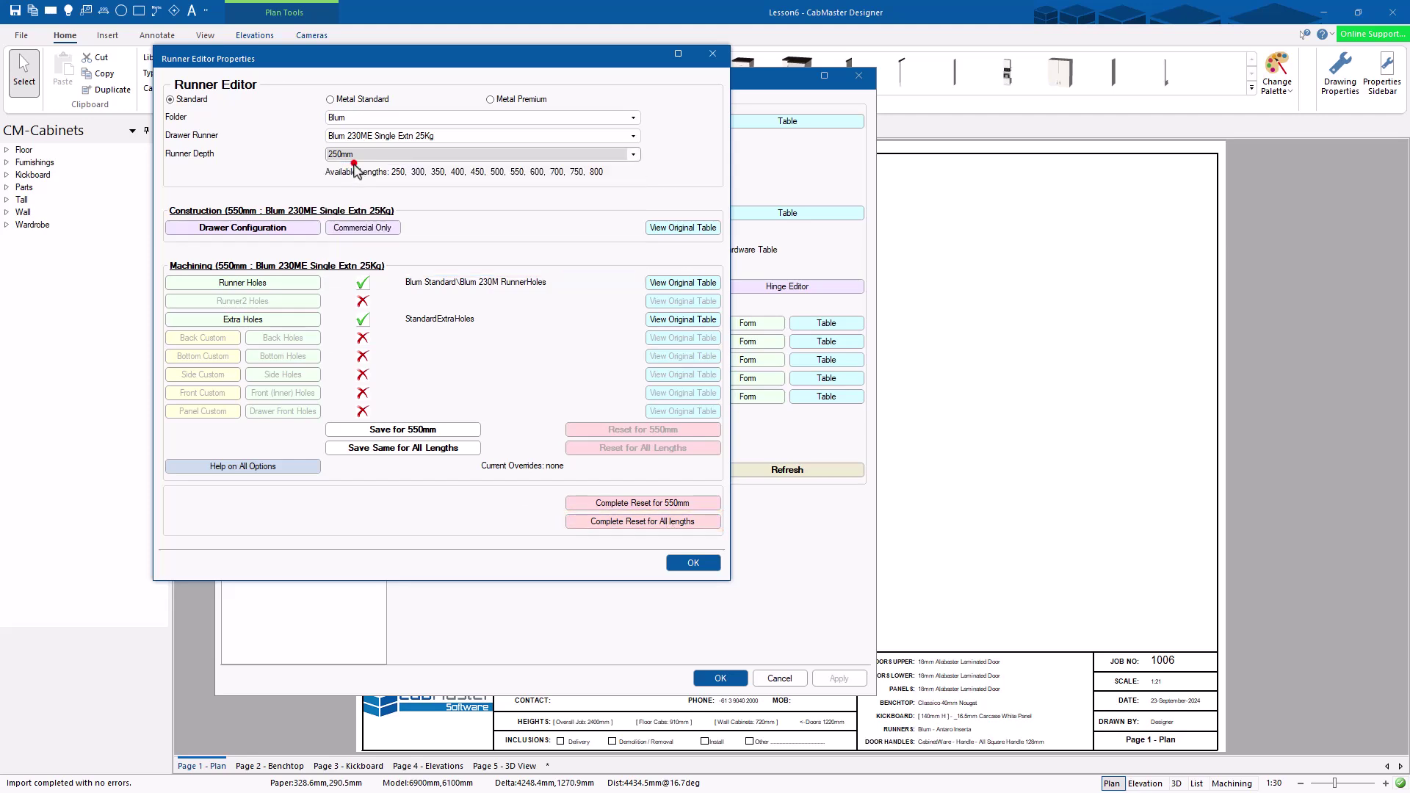
pyautogui.click(641, 509)
pyautogui.click(454, 368)
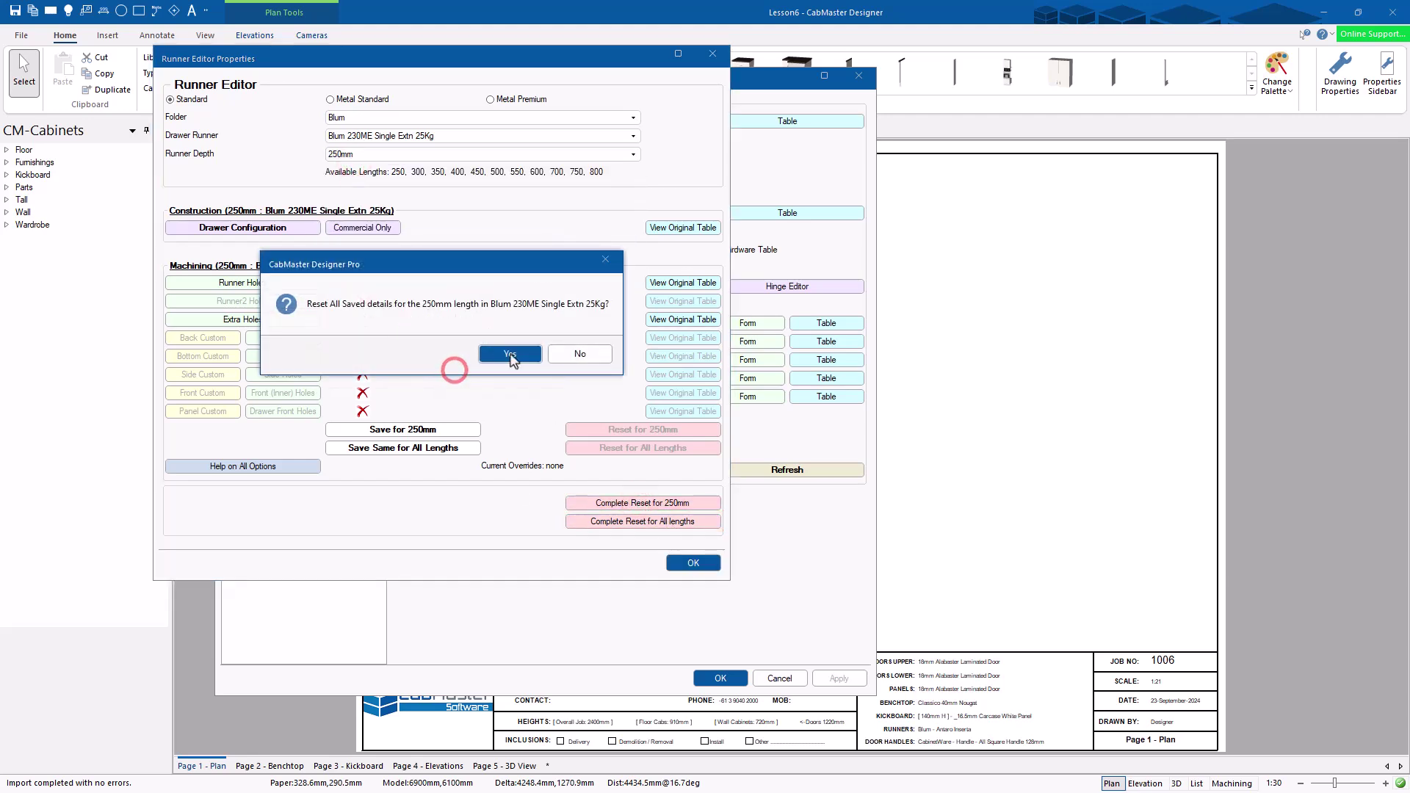
pyautogui.click(511, 355)
pyautogui.click(284, 283)
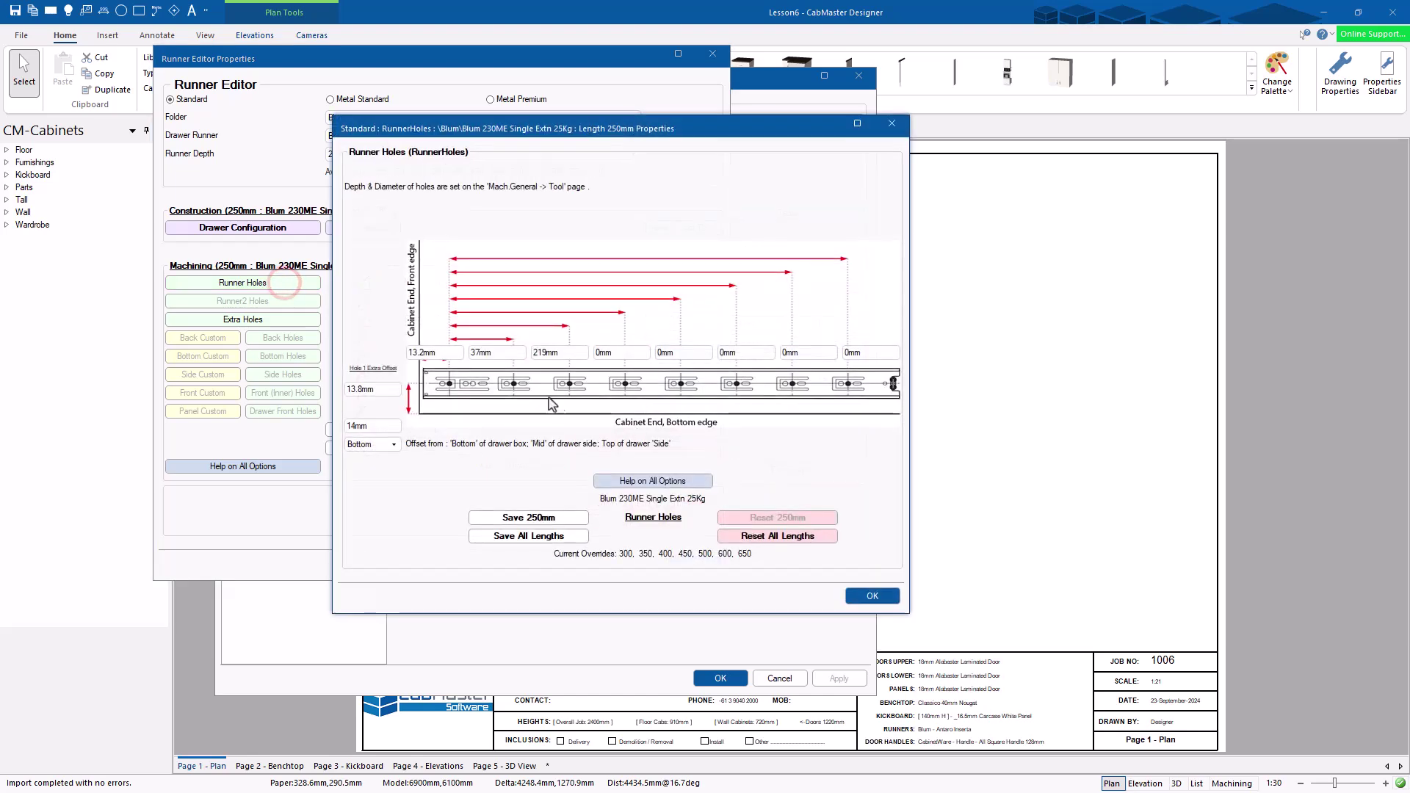
pyautogui.click(873, 595)
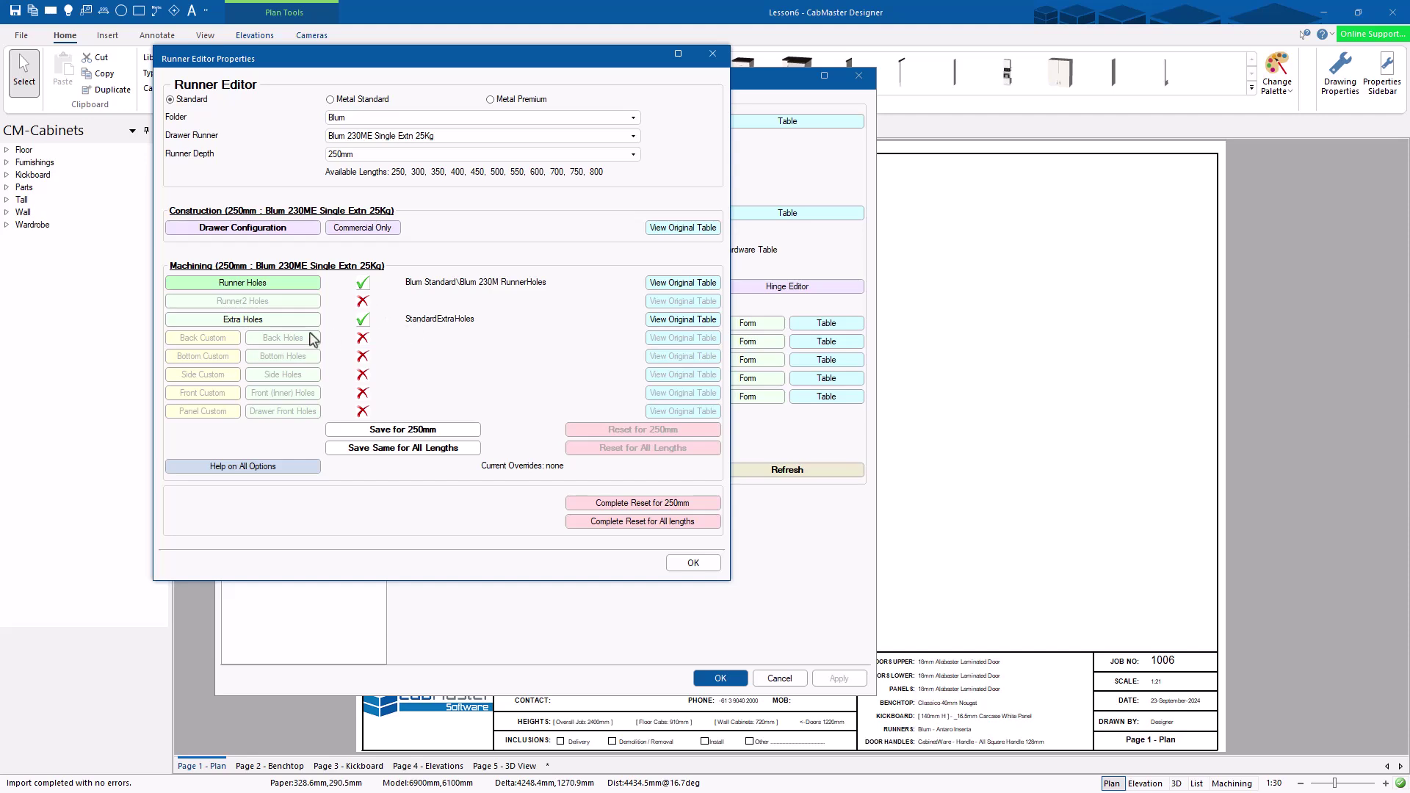
# - Select the Metal Premium Blum Antaro runner and add +10mm to its first lower back-hole position
pyautogui.click(502, 102)
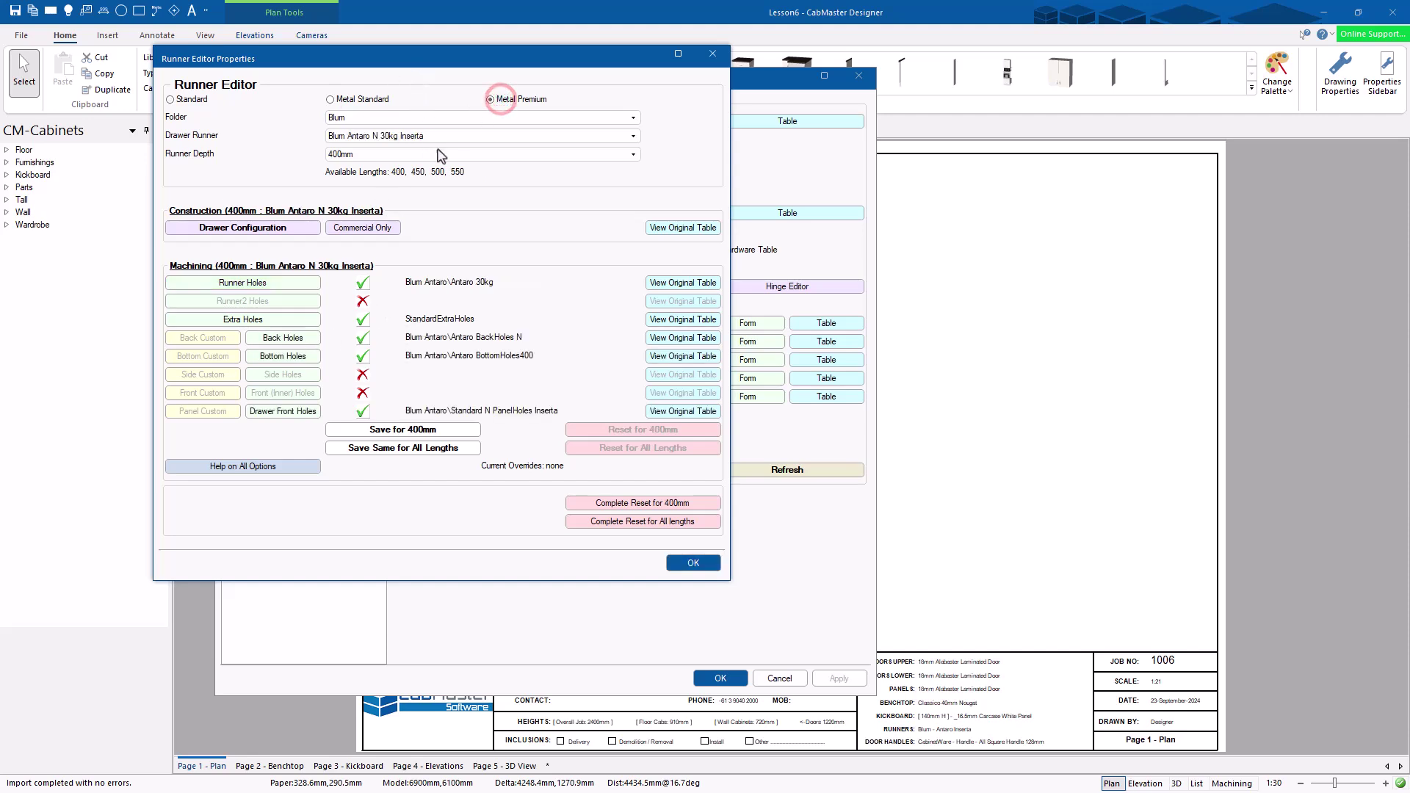
pyautogui.click(301, 339)
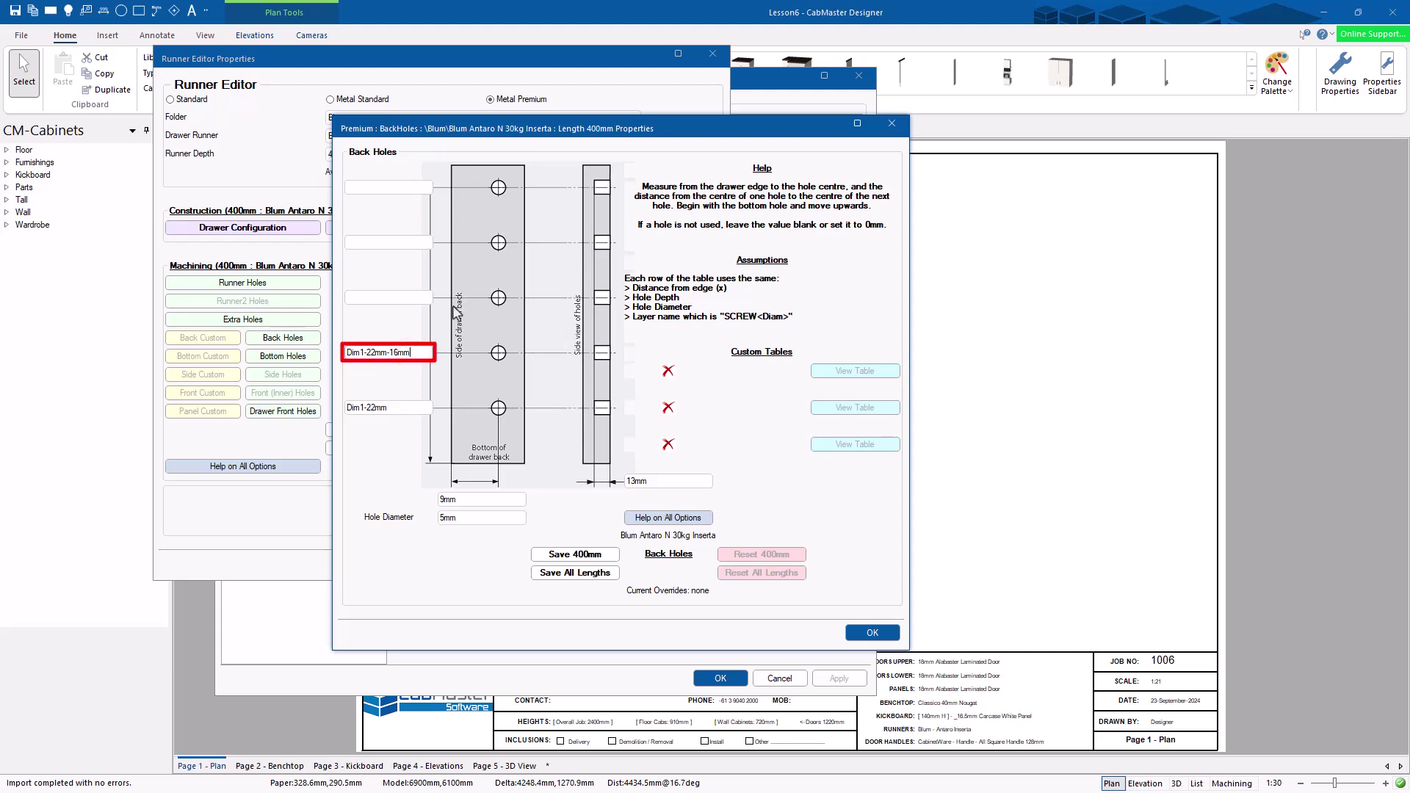
pyautogui.doubleClick(356, 352)
pyautogui.write('+10mm')
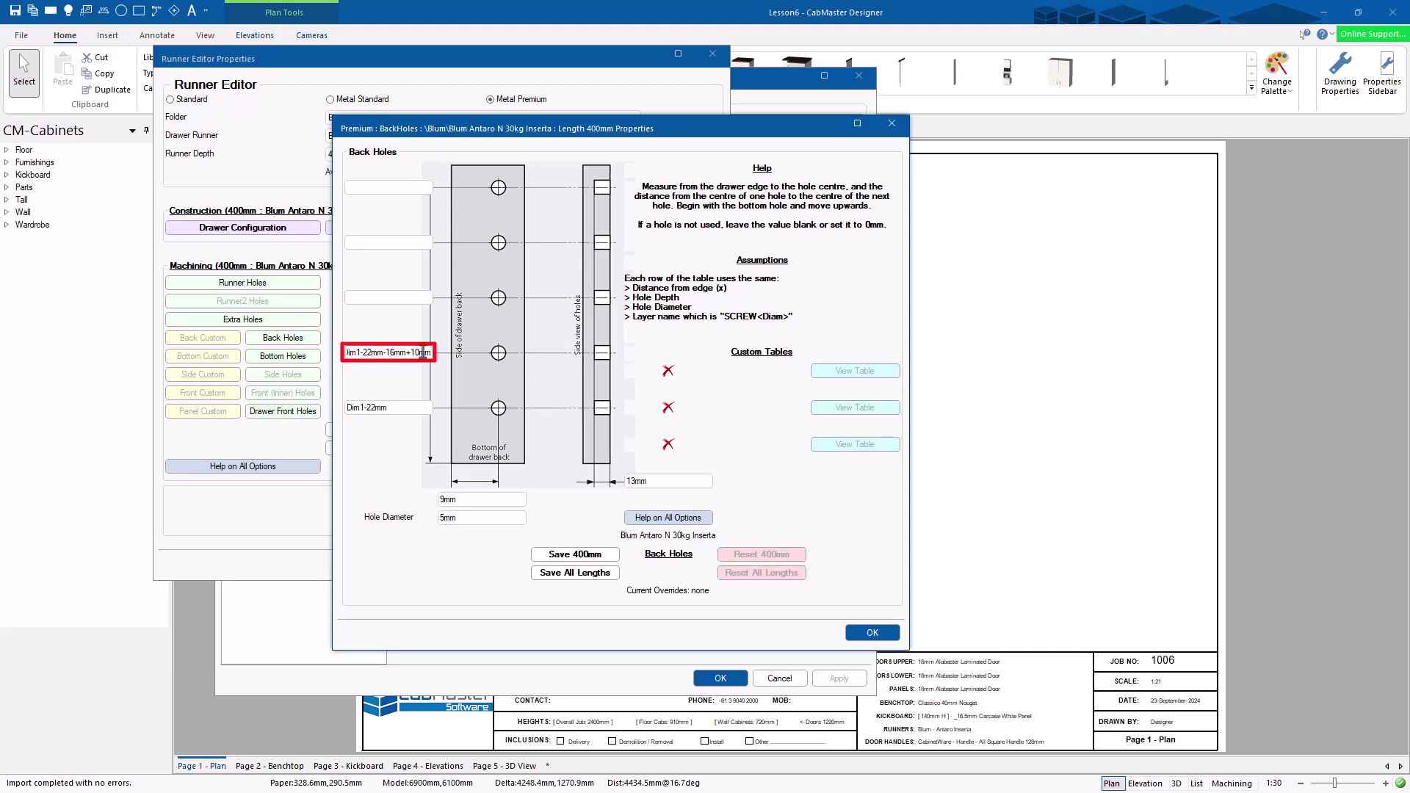
pyautogui.press('Tab')
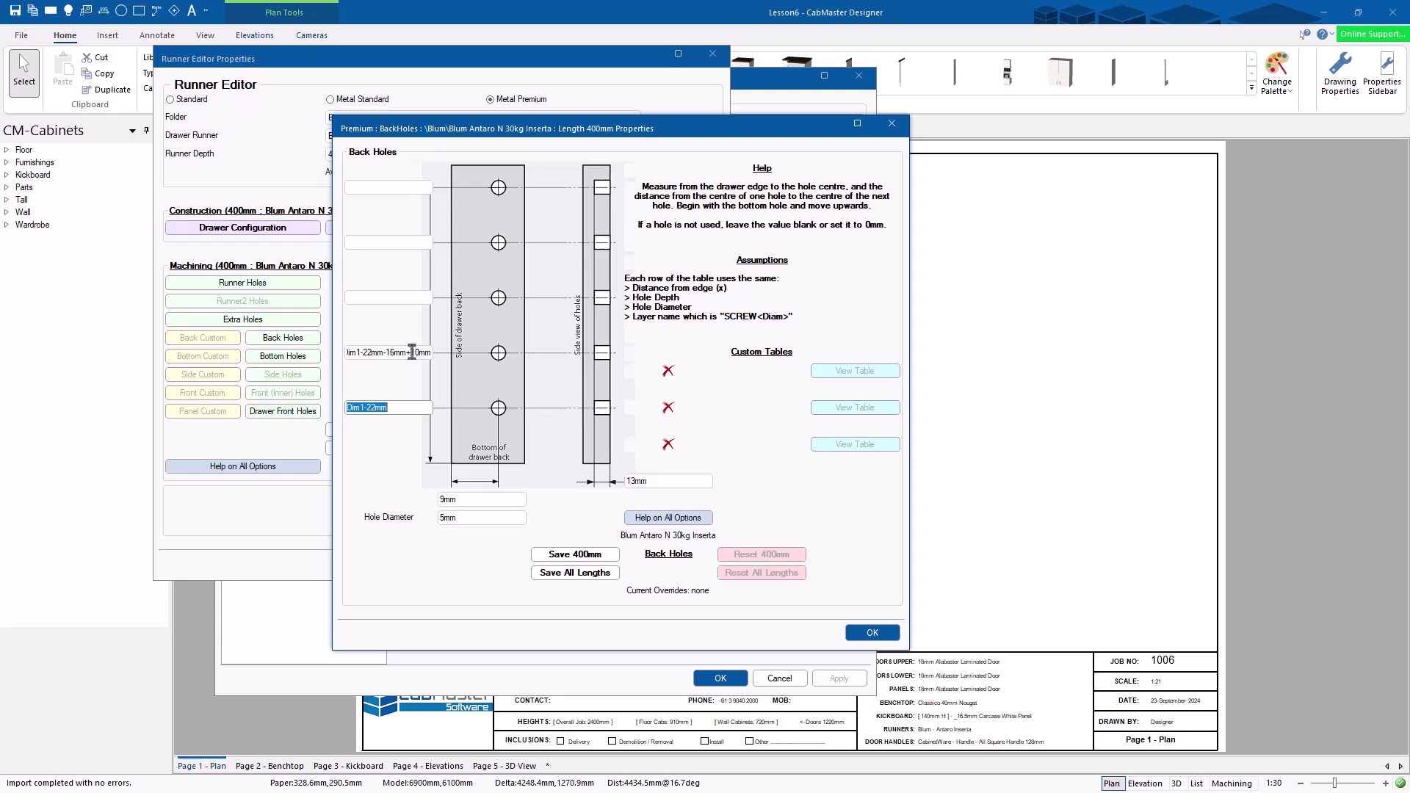
# - Make the back-hole entries read Dim1-22mm-16mm+10mm and Dim1-22mm+10mm
pyautogui.click(408, 353)
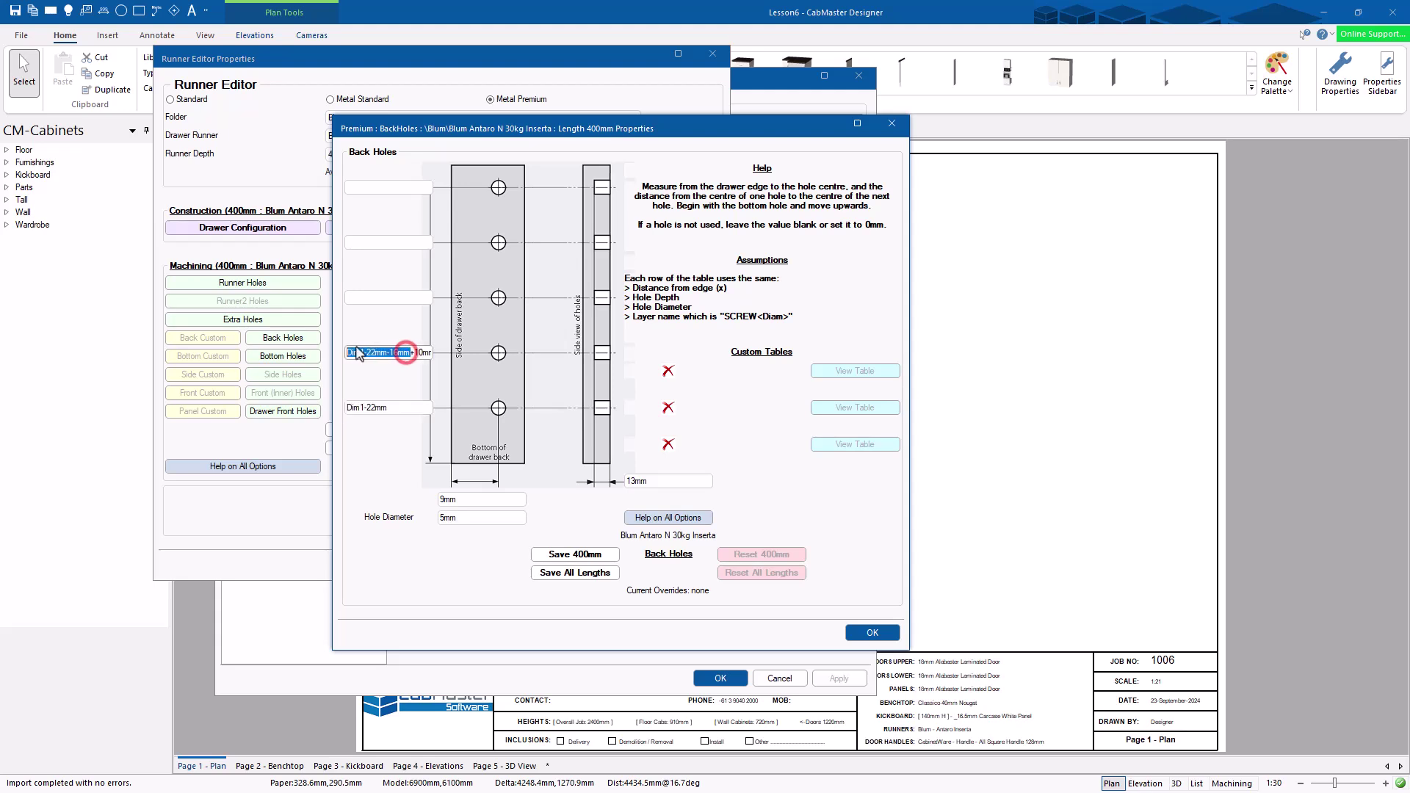
pyautogui.click(403, 353)
pyautogui.moveTo(412, 353); pyautogui.dragTo(459, 352)
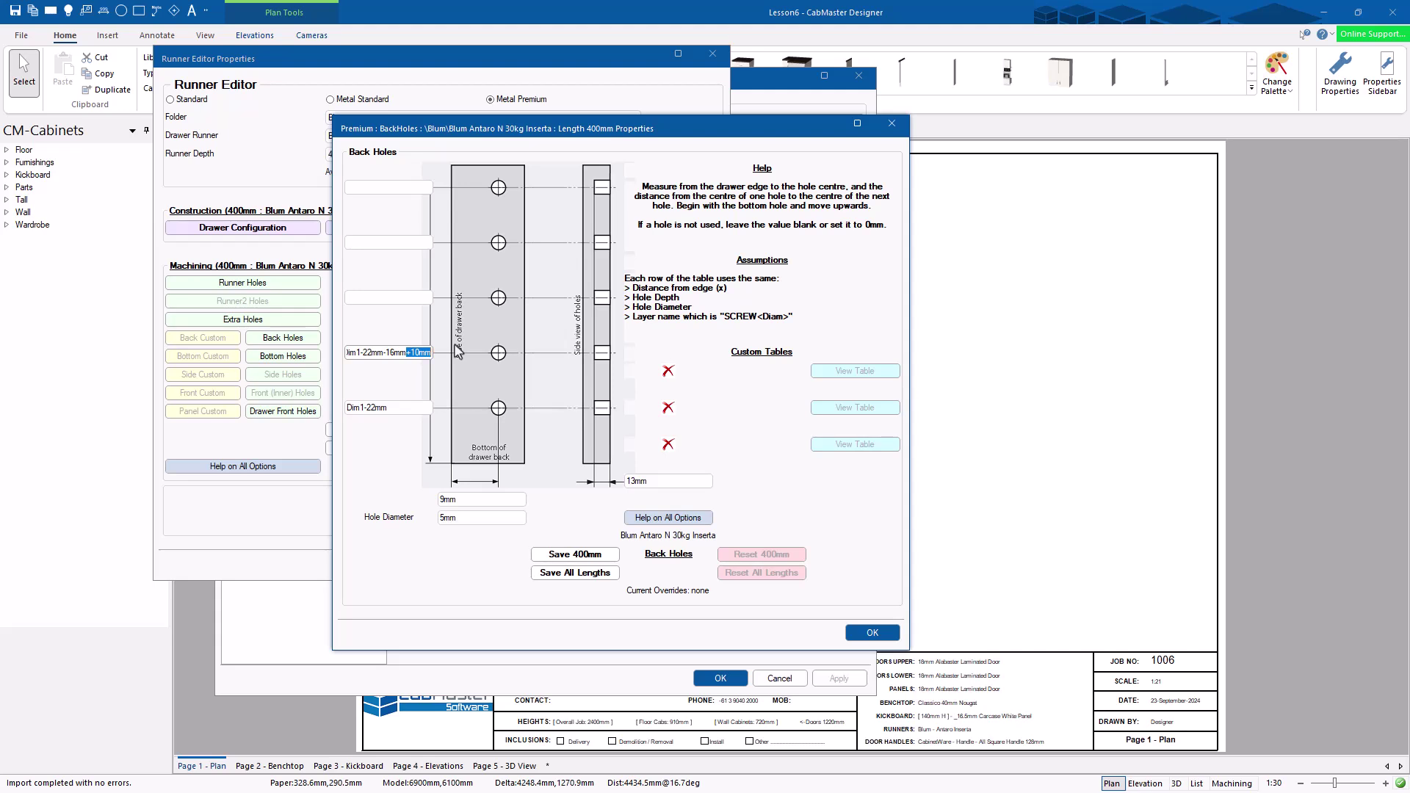
pyautogui.click(403, 407)
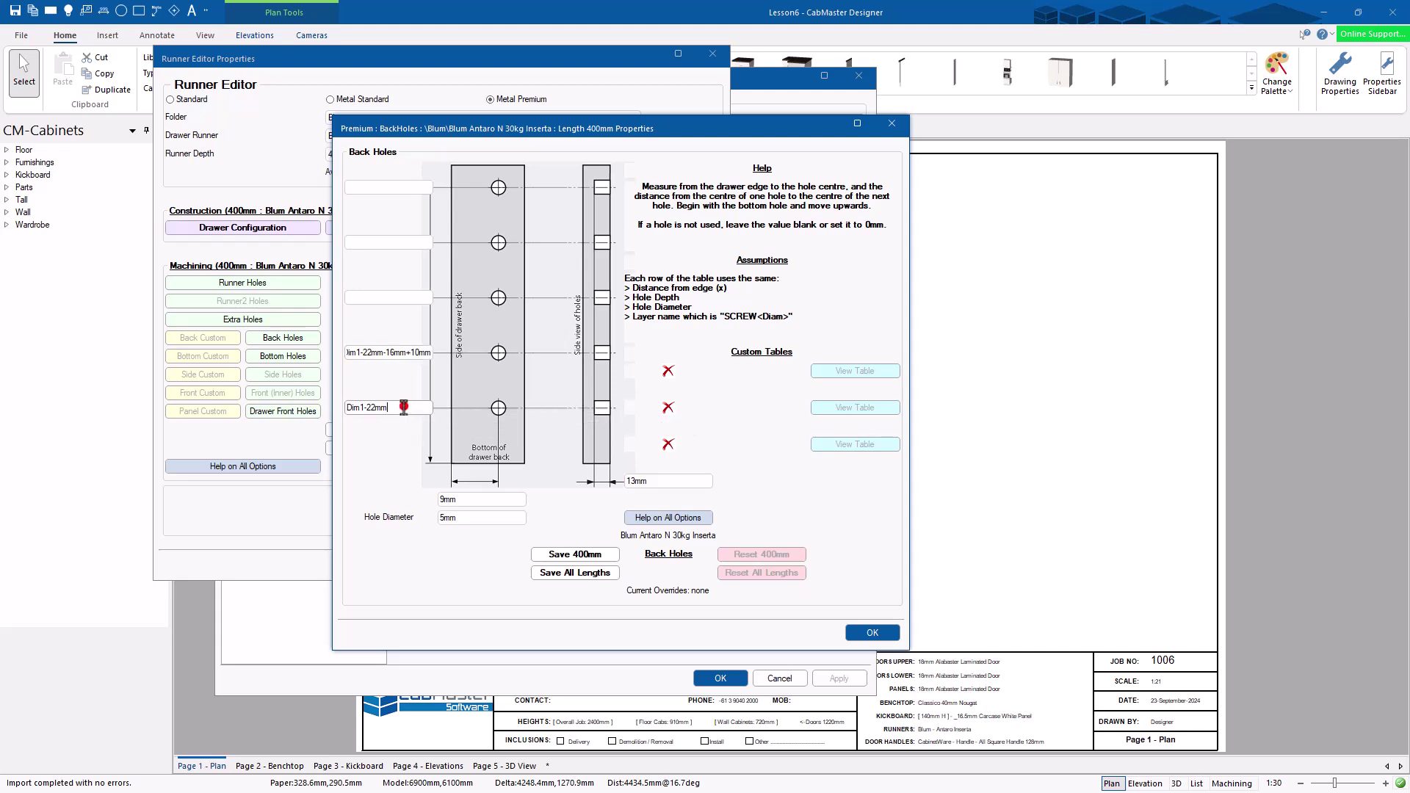
pyautogui.write('+10mm')
pyautogui.press('Tab')
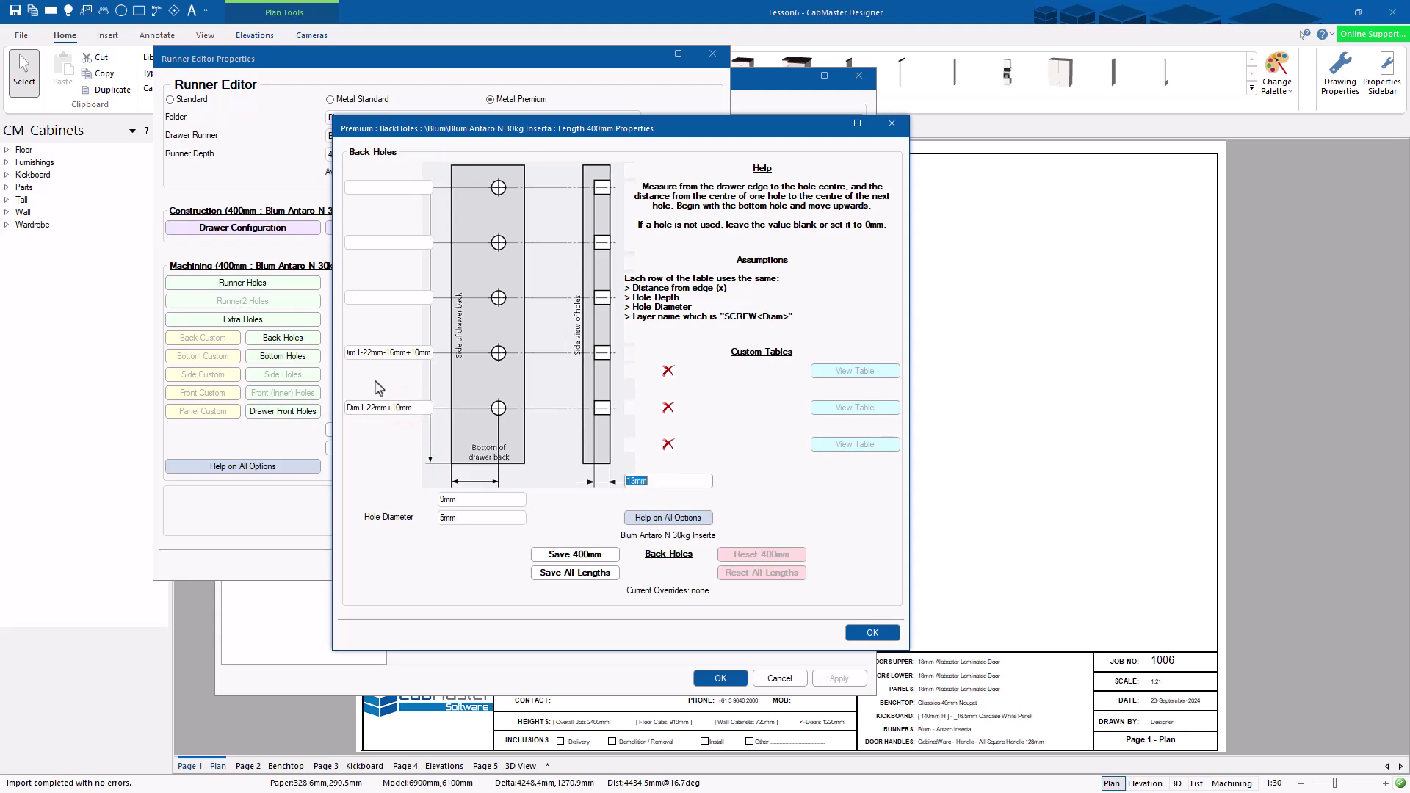
# - Change the back-hole diameter from 5mm to 3mm and the 13mm value to 12mm
pyautogui.doubleClick(470, 518)
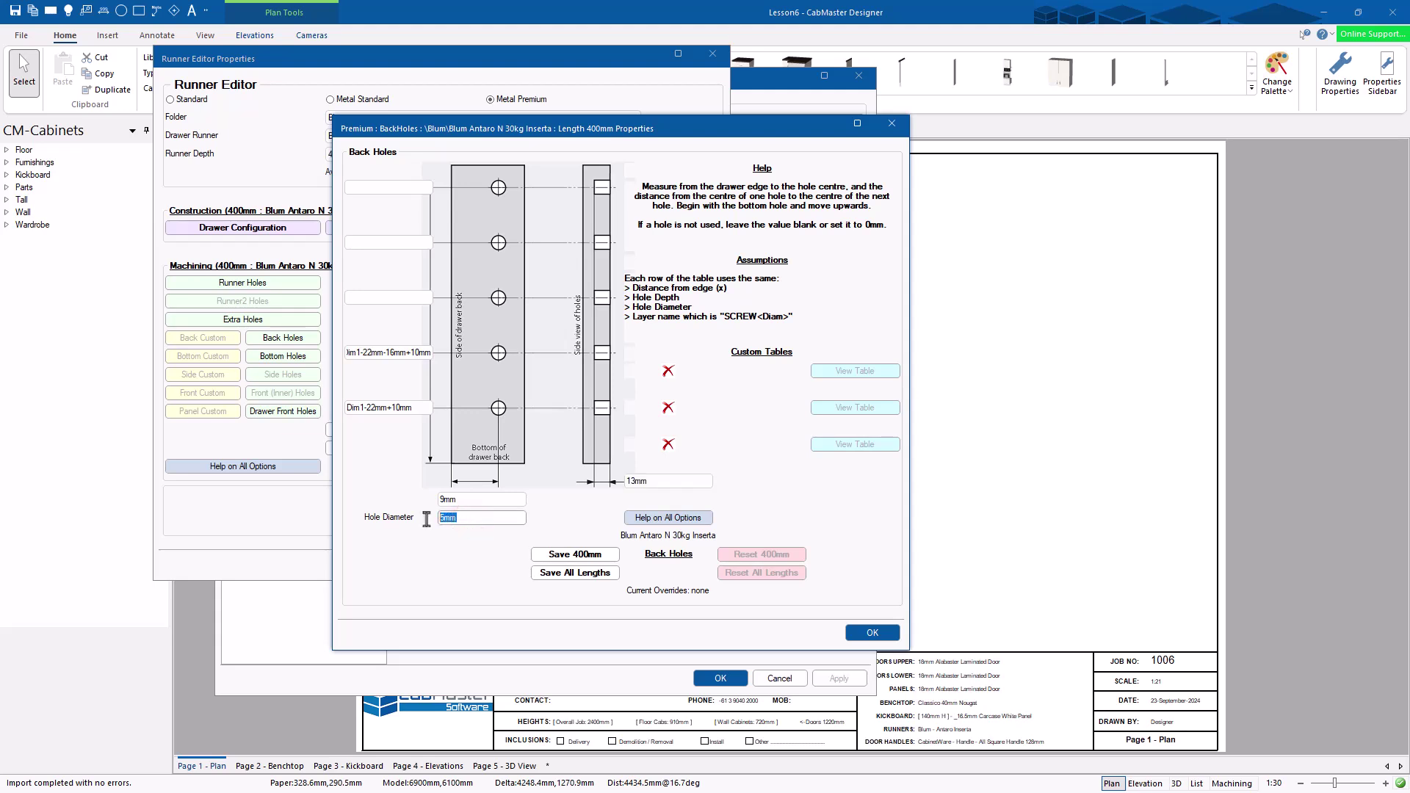
pyautogui.write('3')
pyautogui.press('Tab')
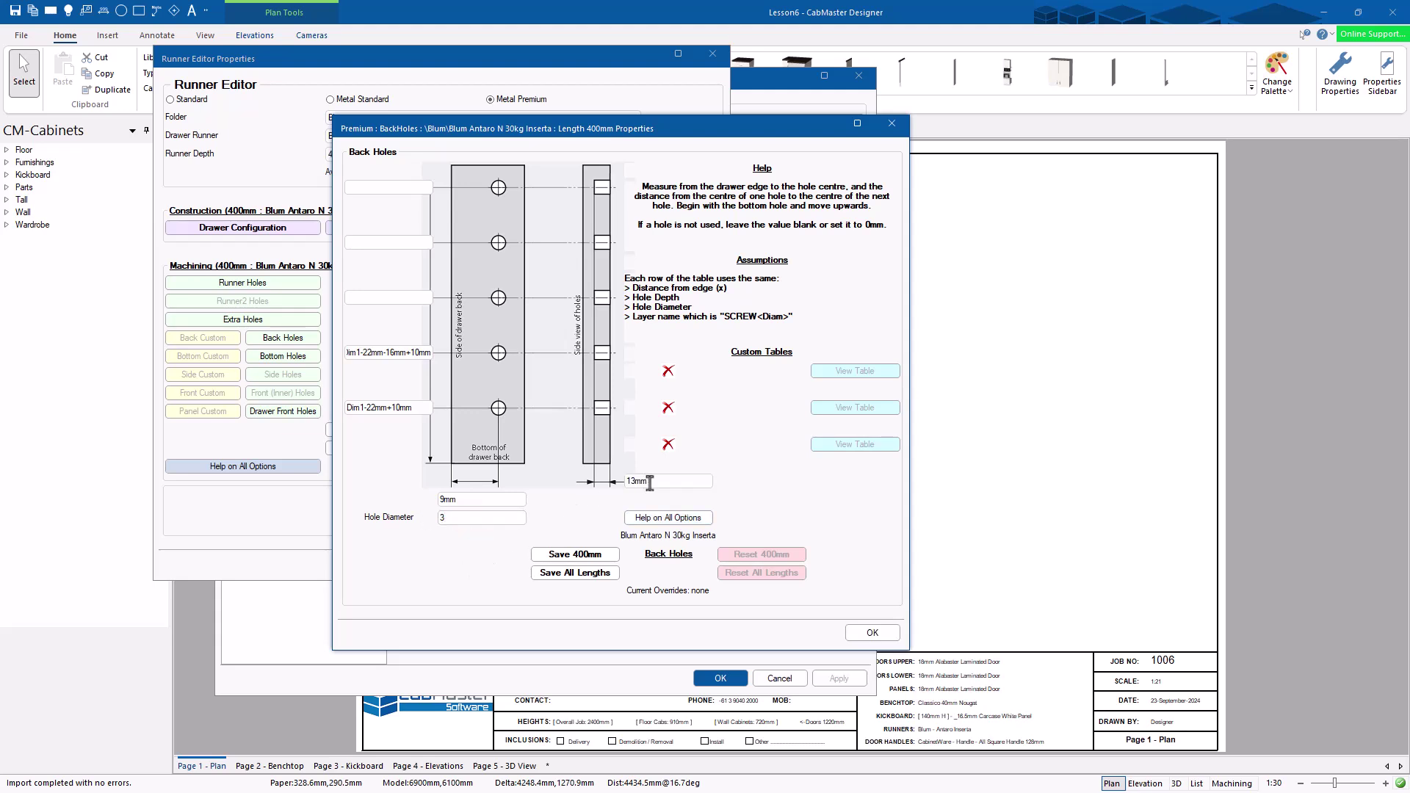
pyautogui.write('12mm')
pyautogui.press('Tab')
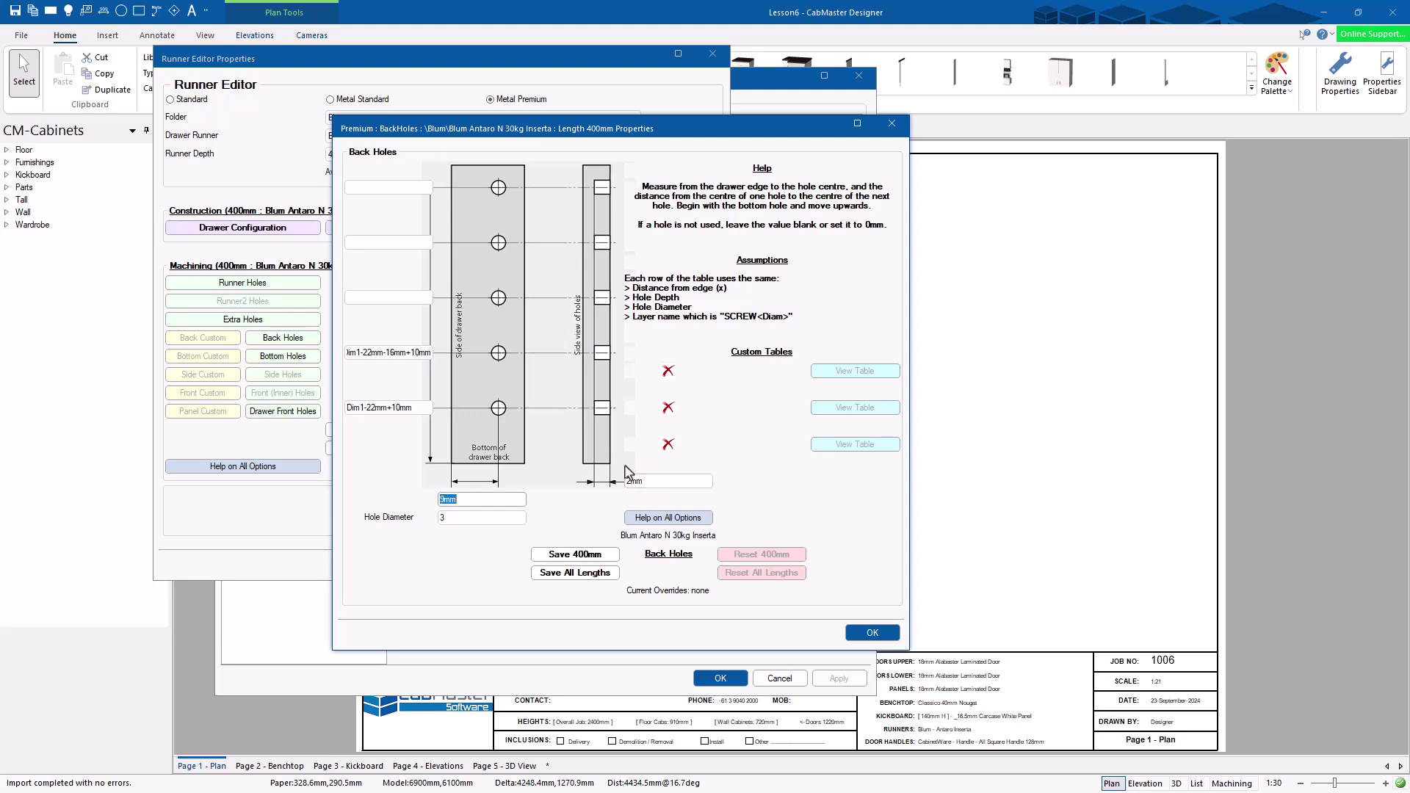
pyautogui.click(455, 519)
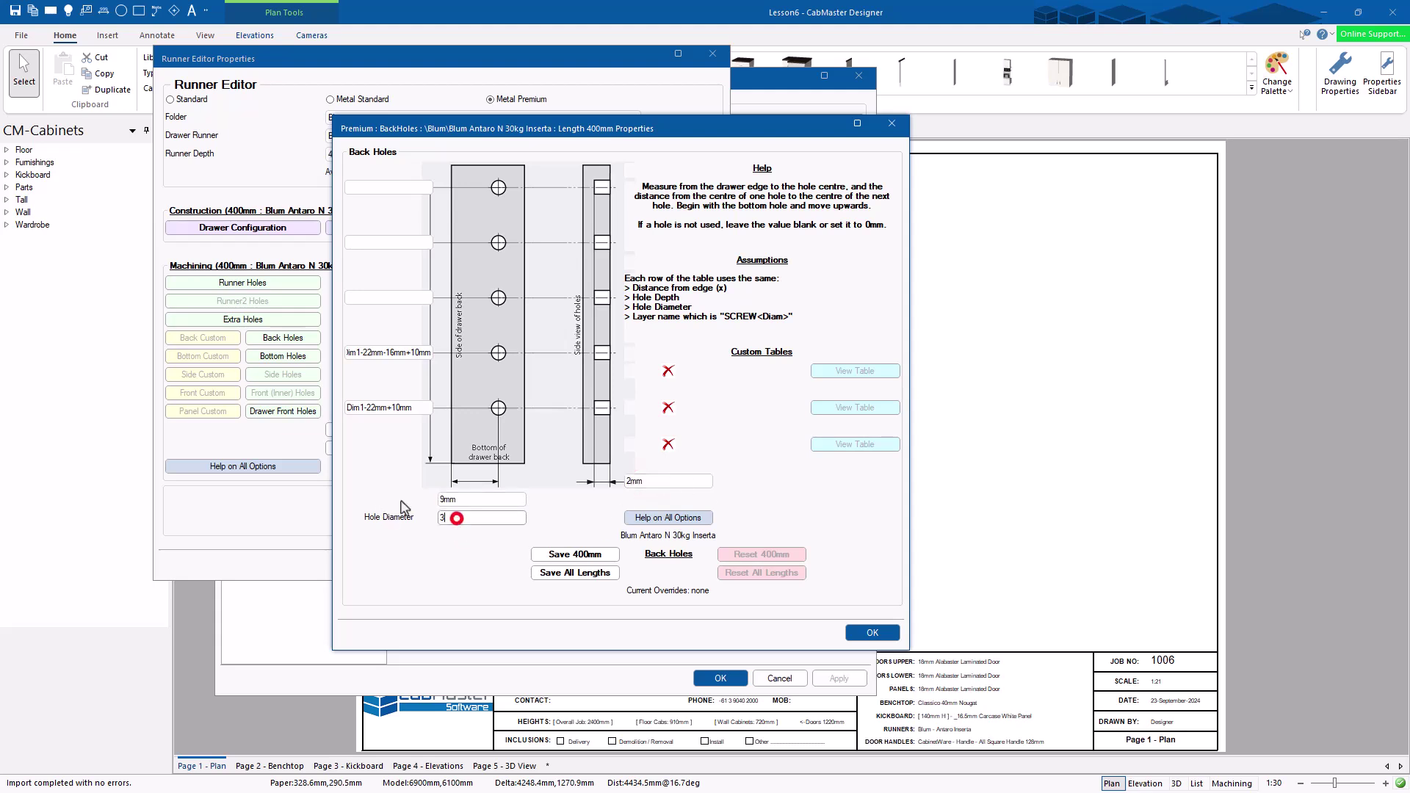
pyautogui.write('mm')
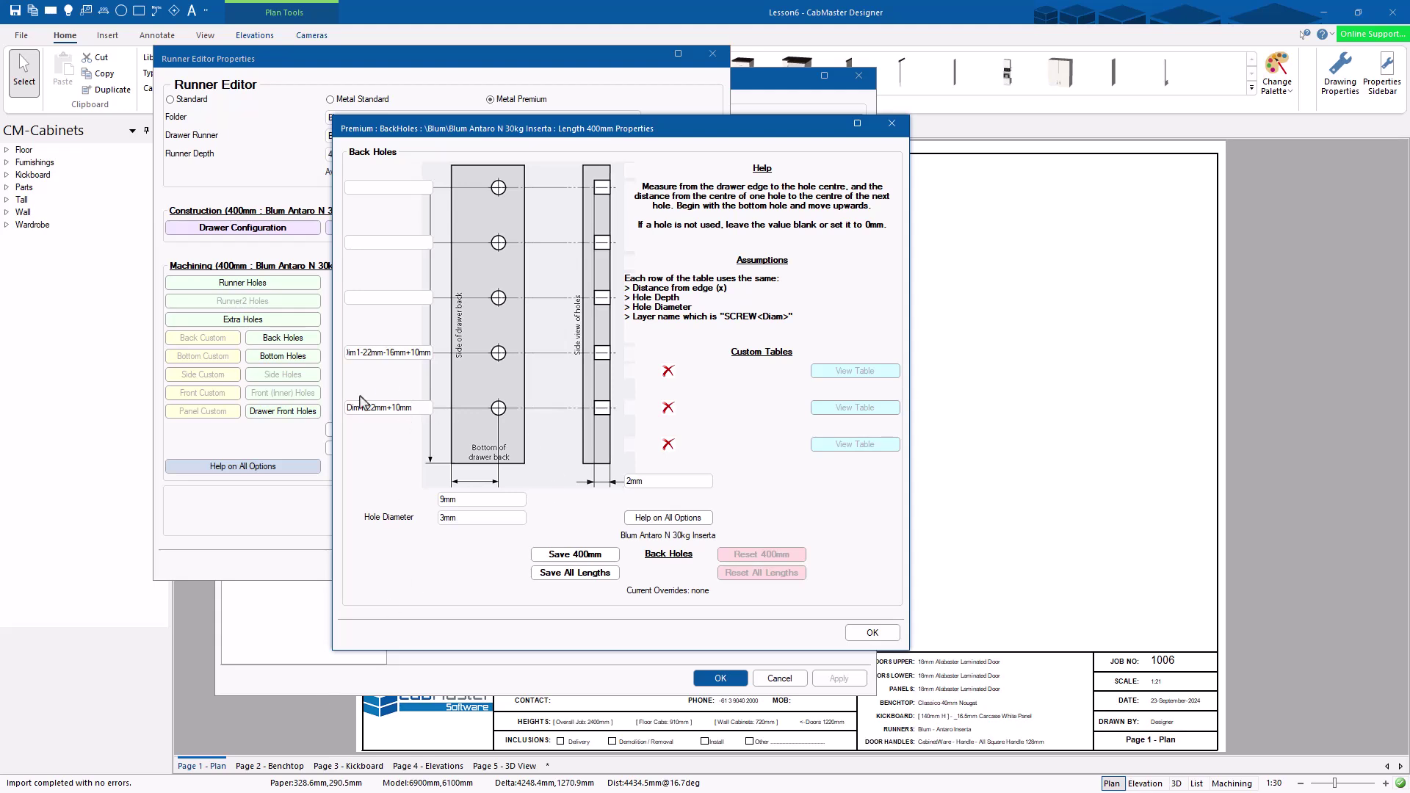
# - Check that the back-hole entries read Dim1-22mm-16mm+10mm and Dim1-22mm+10mm
pyautogui.click(424, 352)
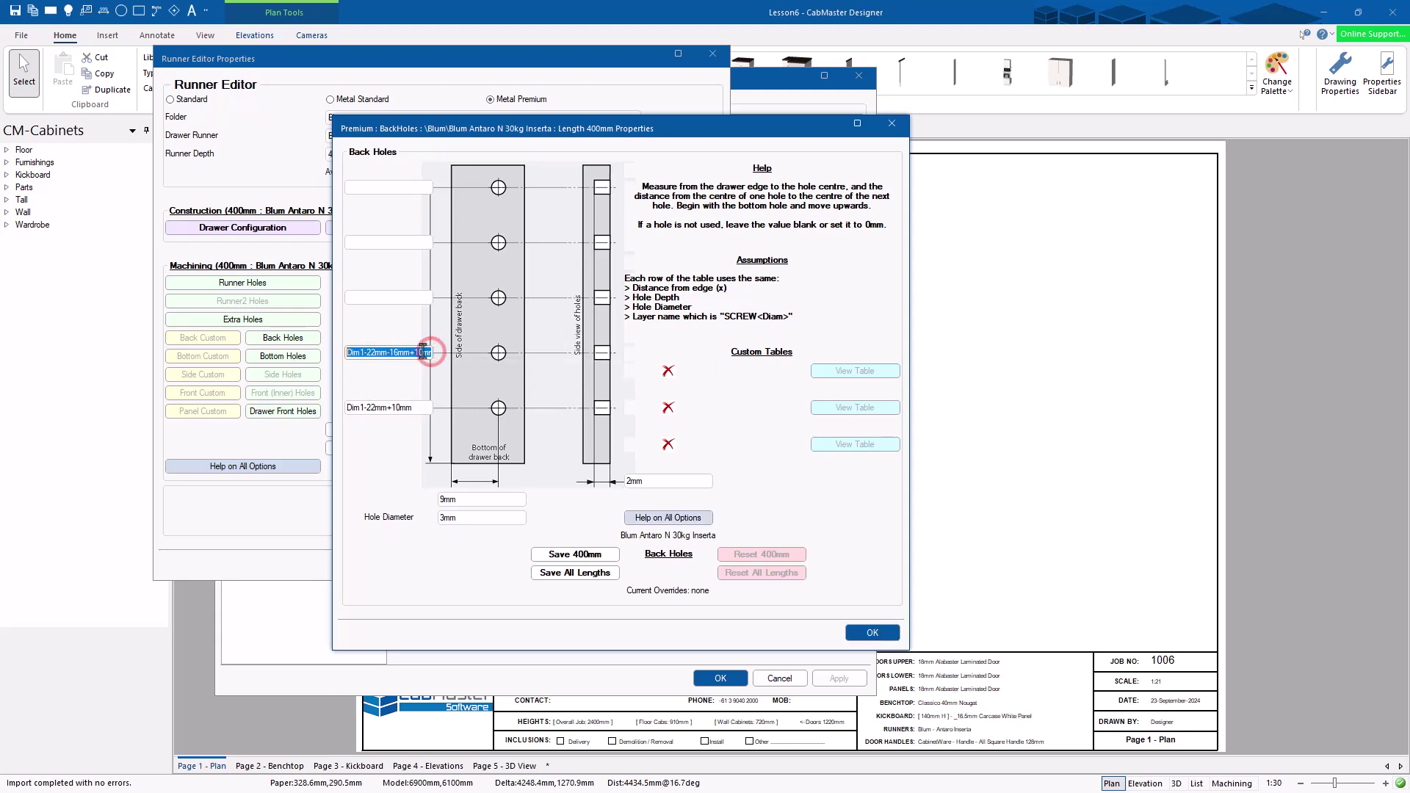
pyautogui.click(409, 351)
pyautogui.moveTo(409, 351); pyautogui.dragTo(514, 373)
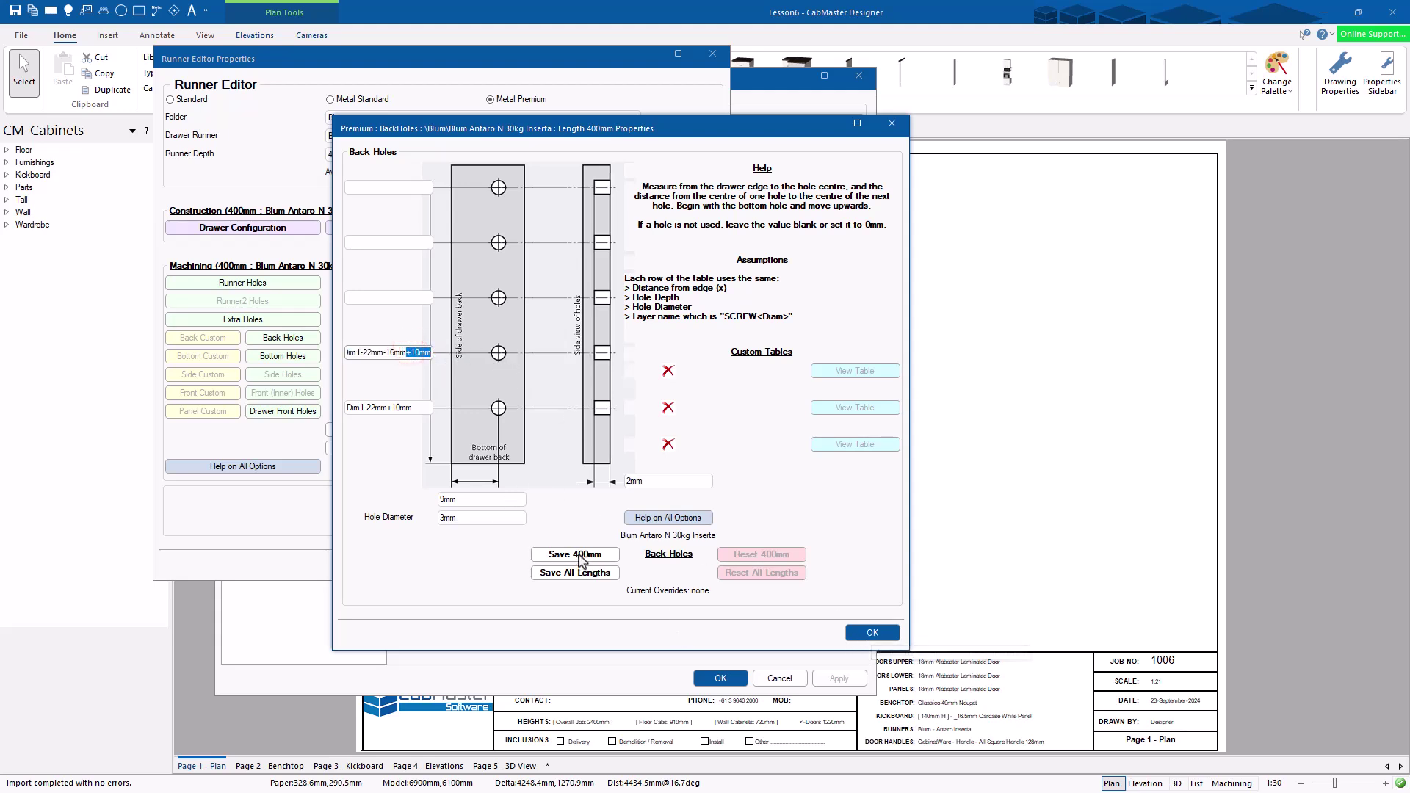
pyautogui.click(418, 406)
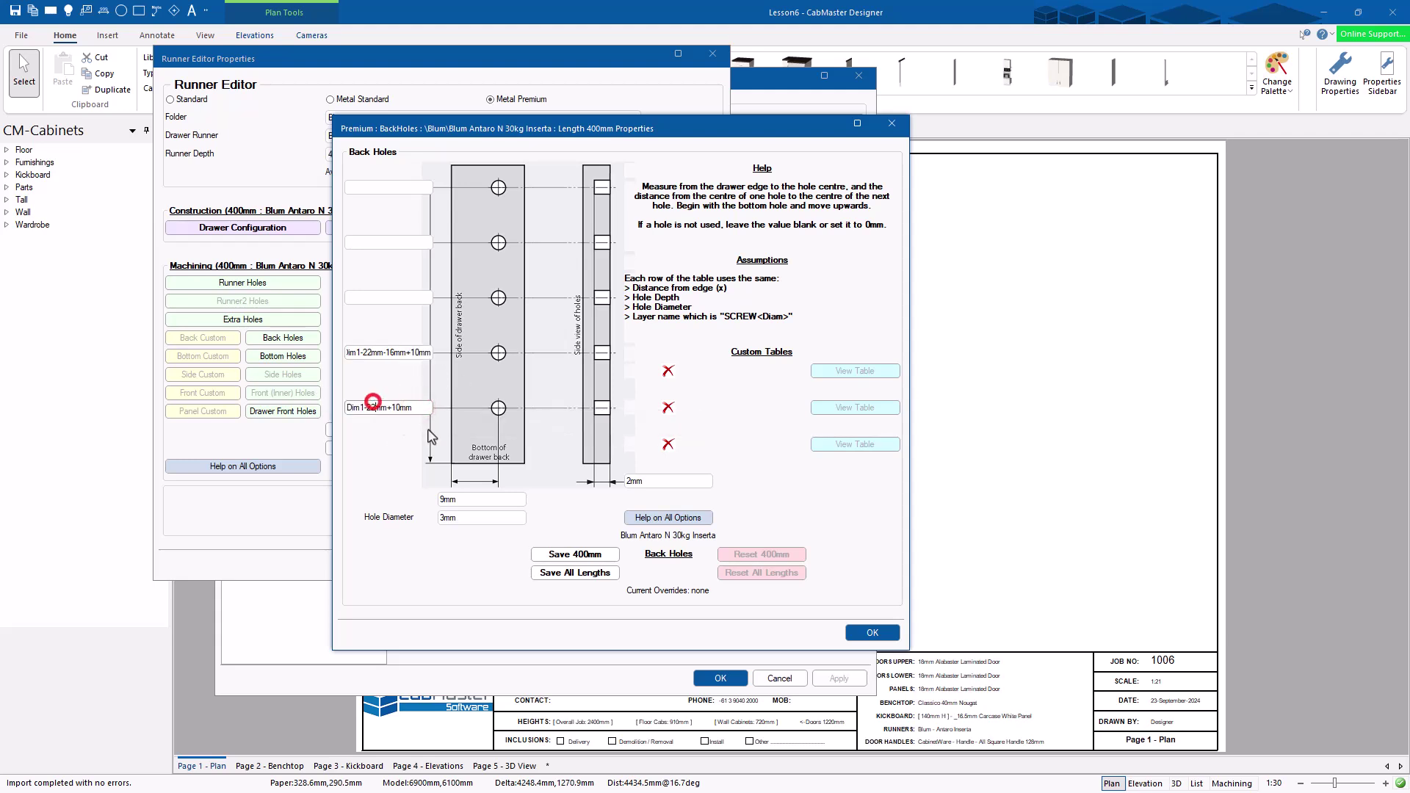
pyautogui.click(871, 632)
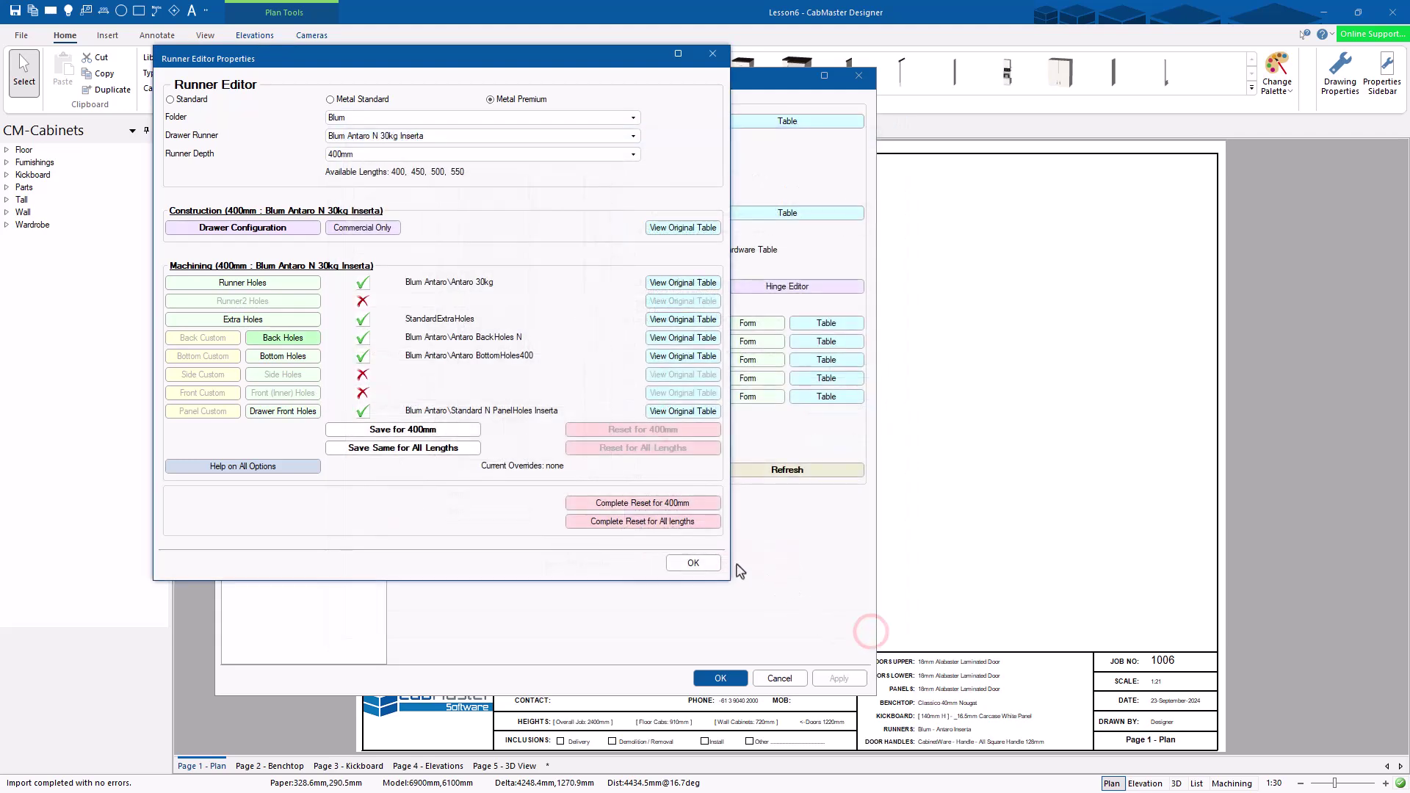
pyautogui.click(281, 356)
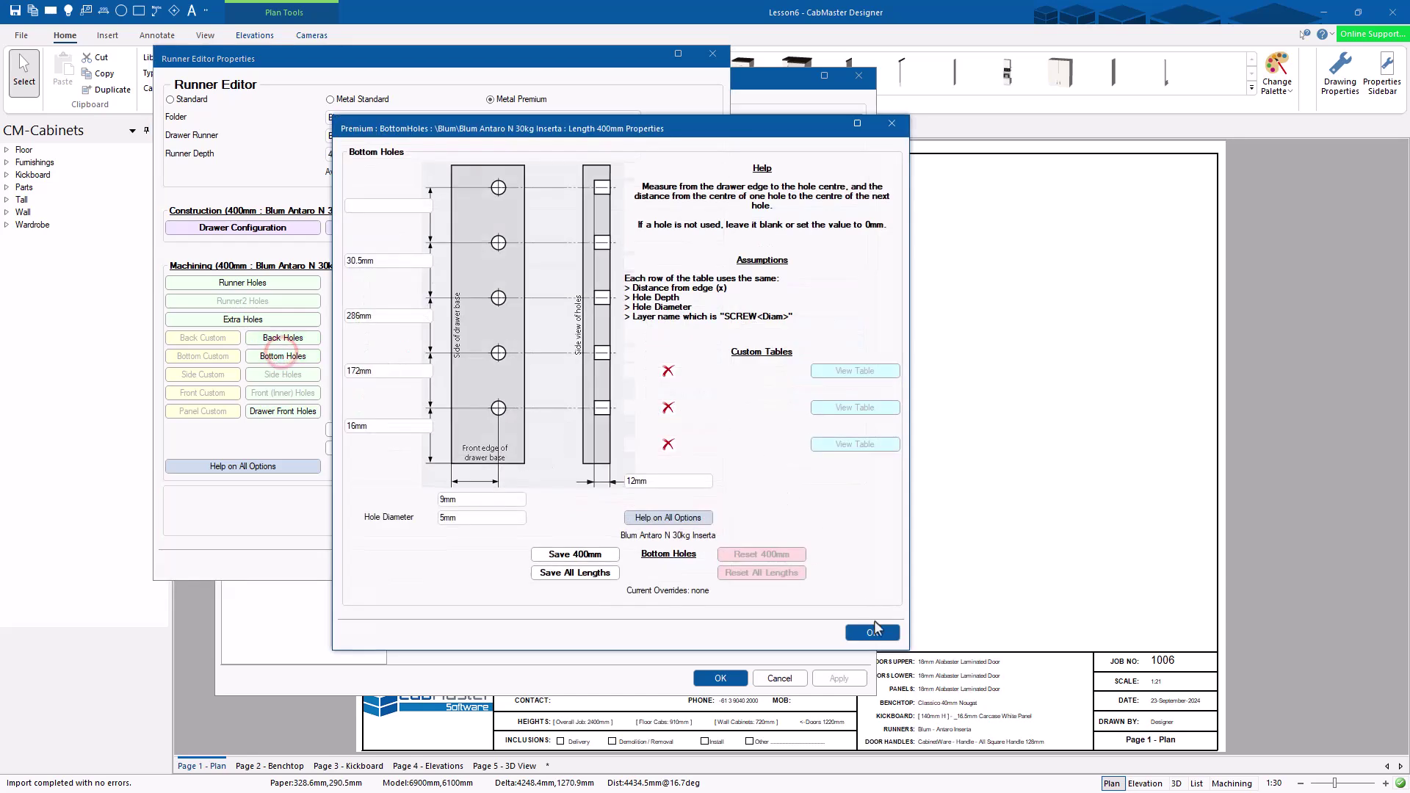
pyautogui.click(872, 631)
pyautogui.click(286, 411)
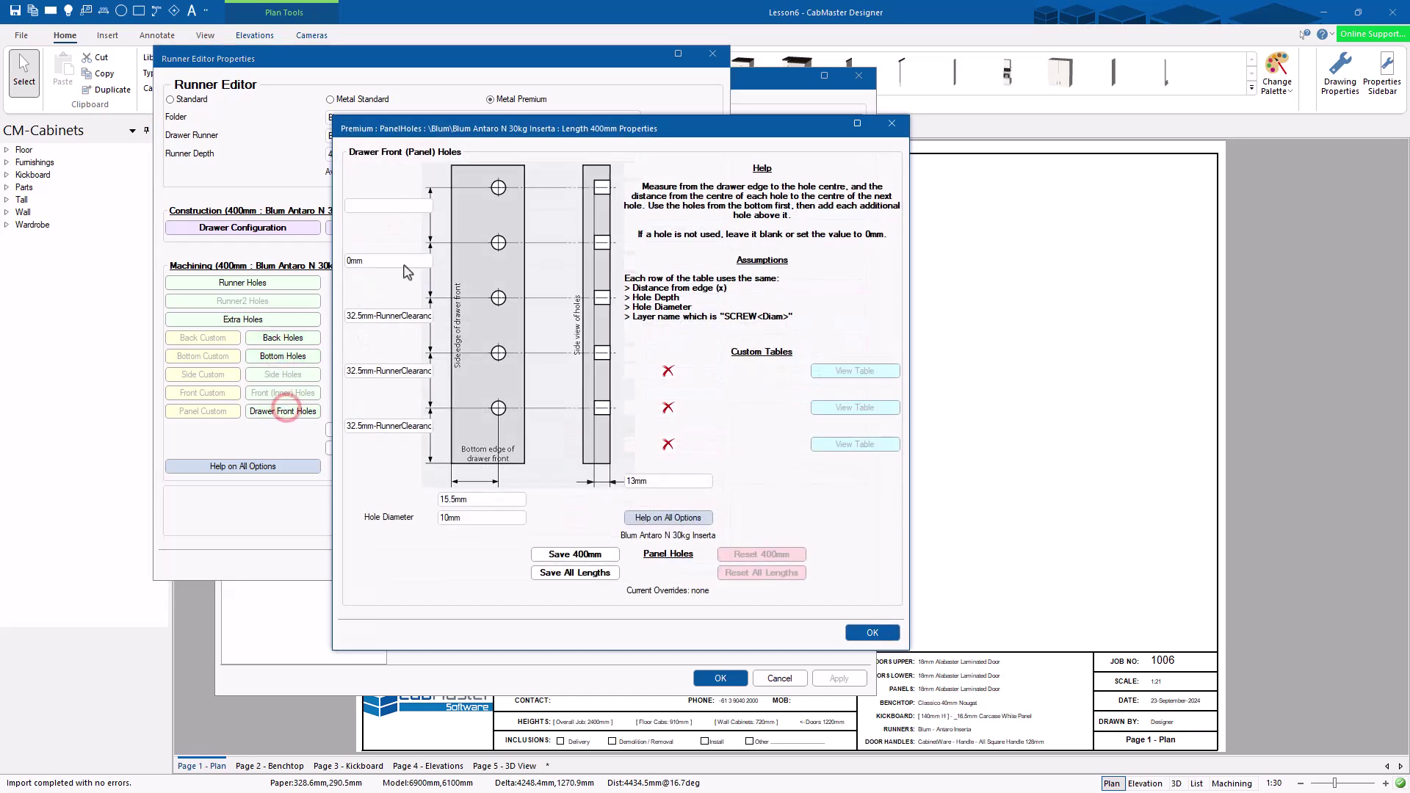
pyautogui.click(374, 316)
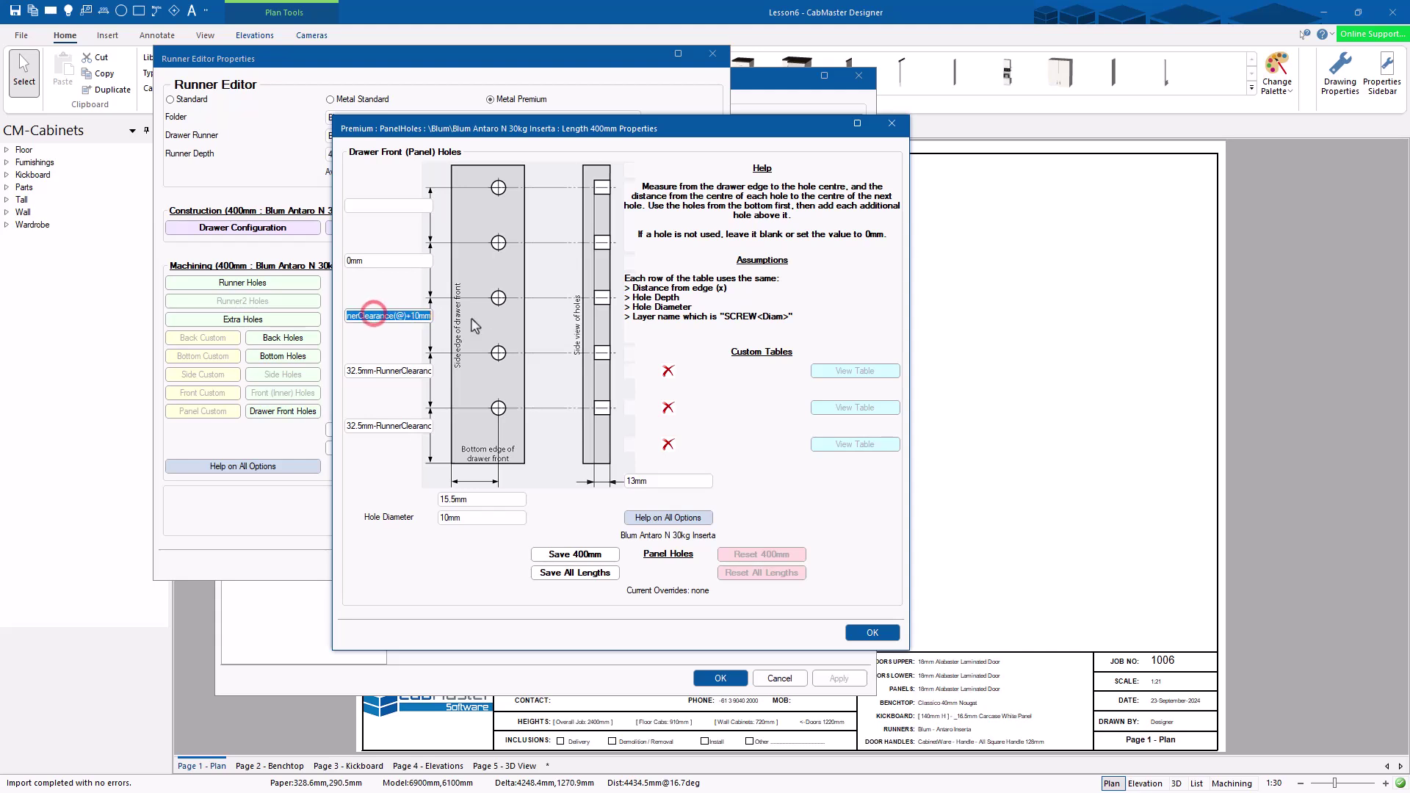
pyautogui.click(430, 315)
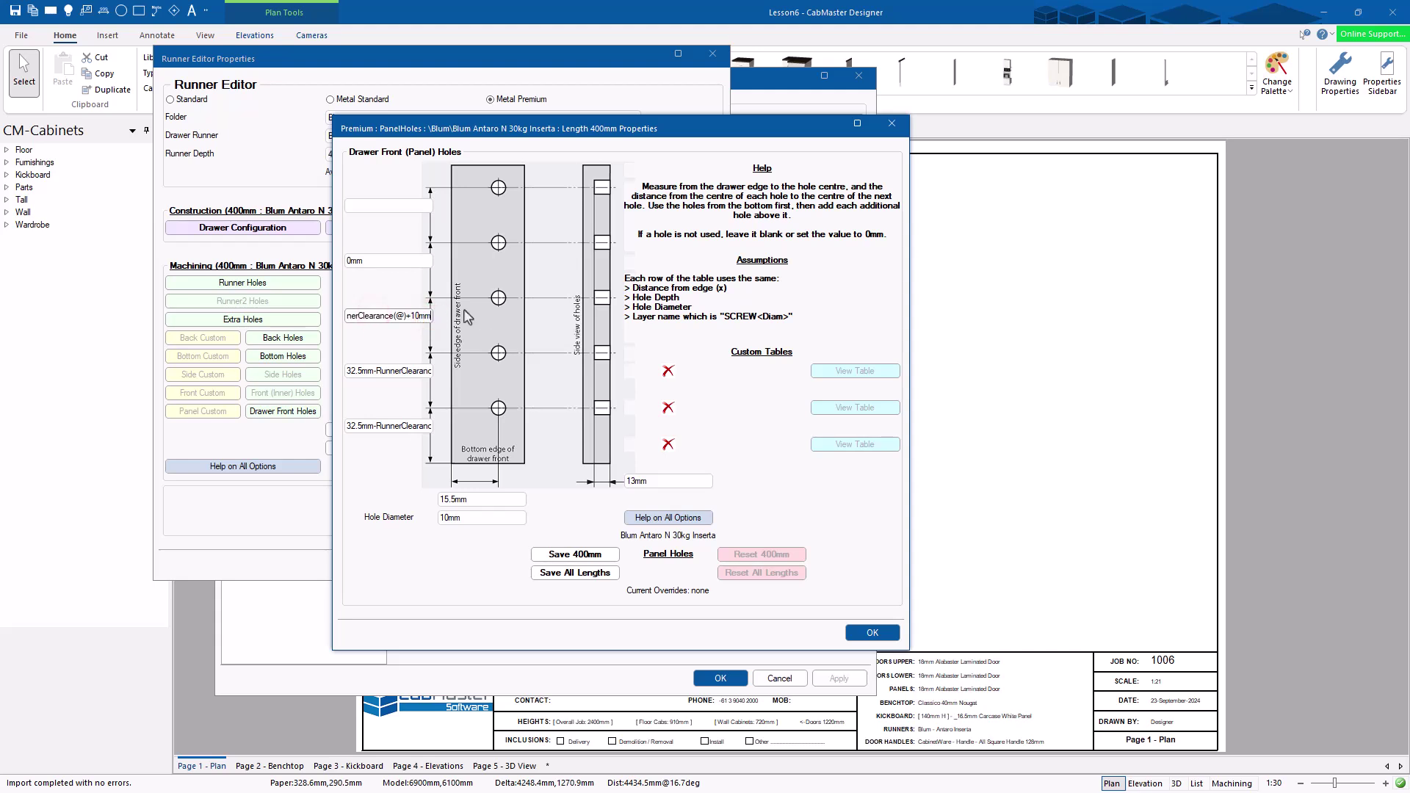
pyautogui.write('+12mm')
pyautogui.press('Tab')
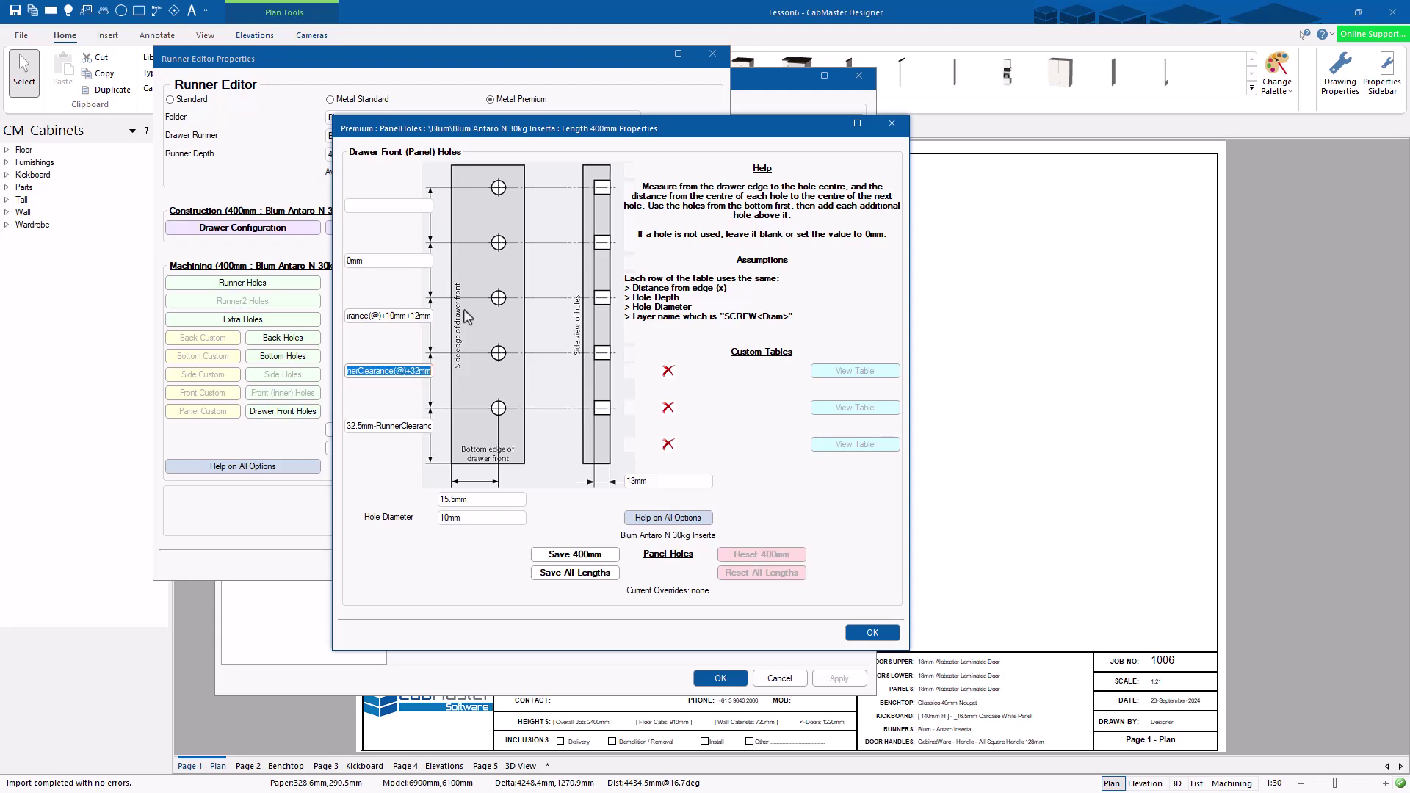
pyautogui.click(400, 317)
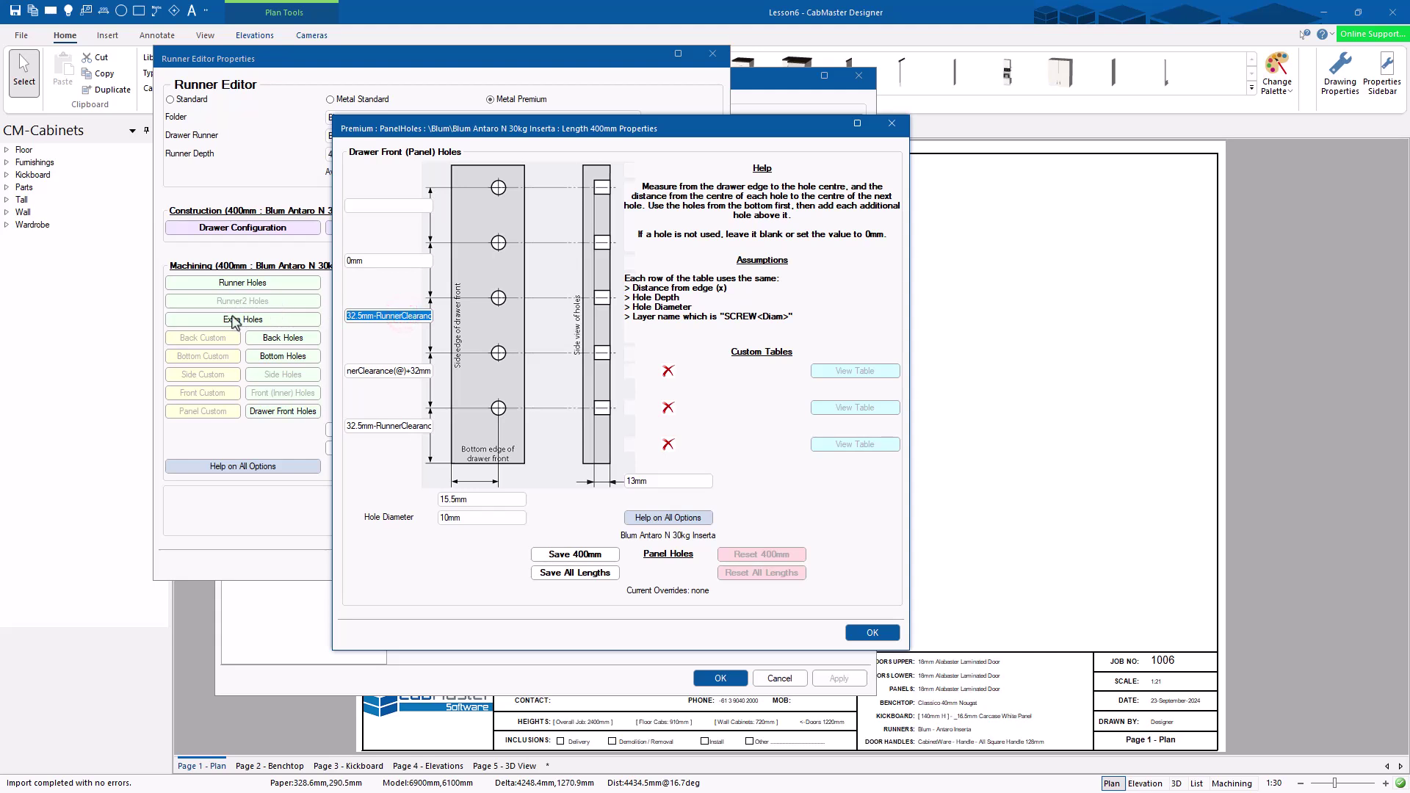
pyautogui.click(417, 316)
pyautogui.doubleClick(417, 316)
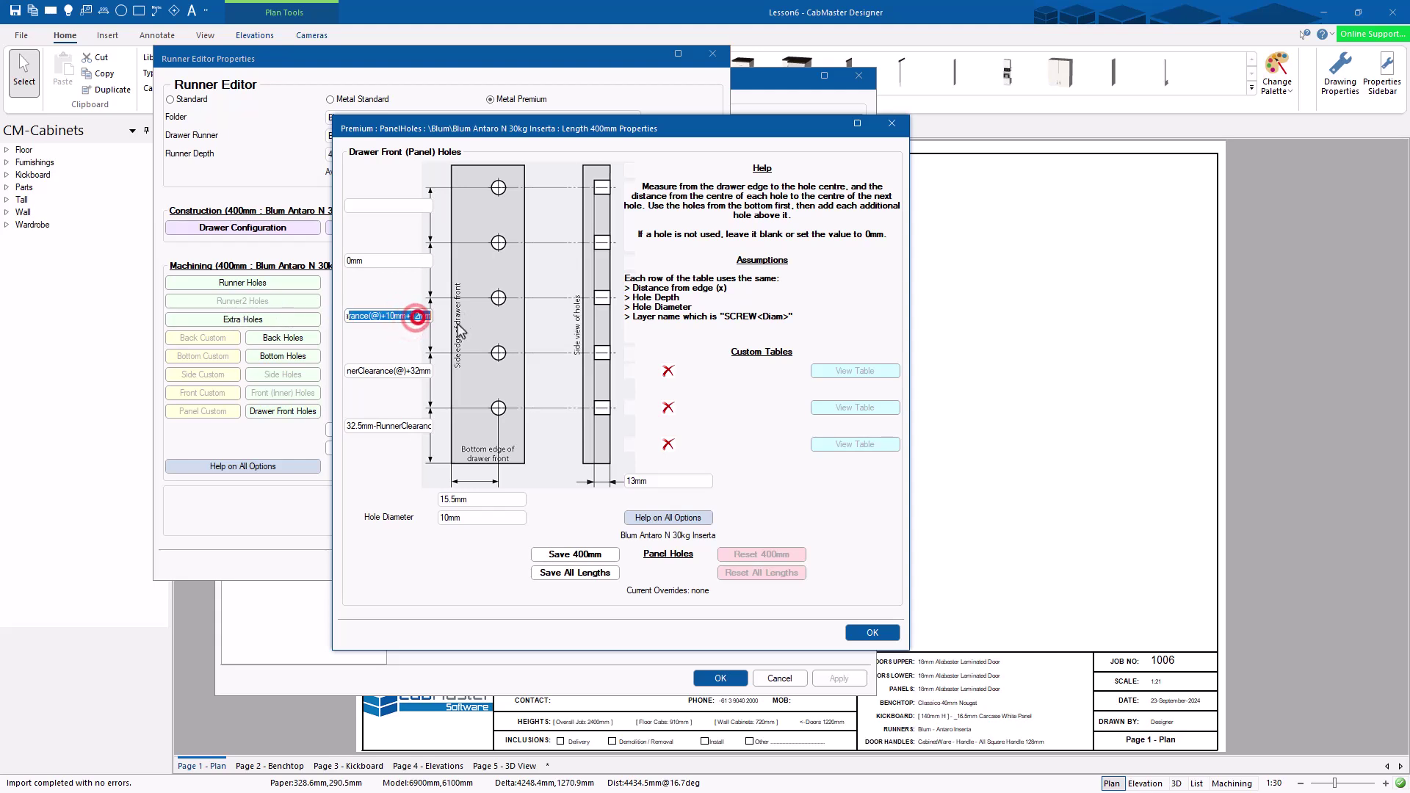
pyautogui.click(417, 316)
pyautogui.doubleClick(420, 315)
pyautogui.press('BackSpace')
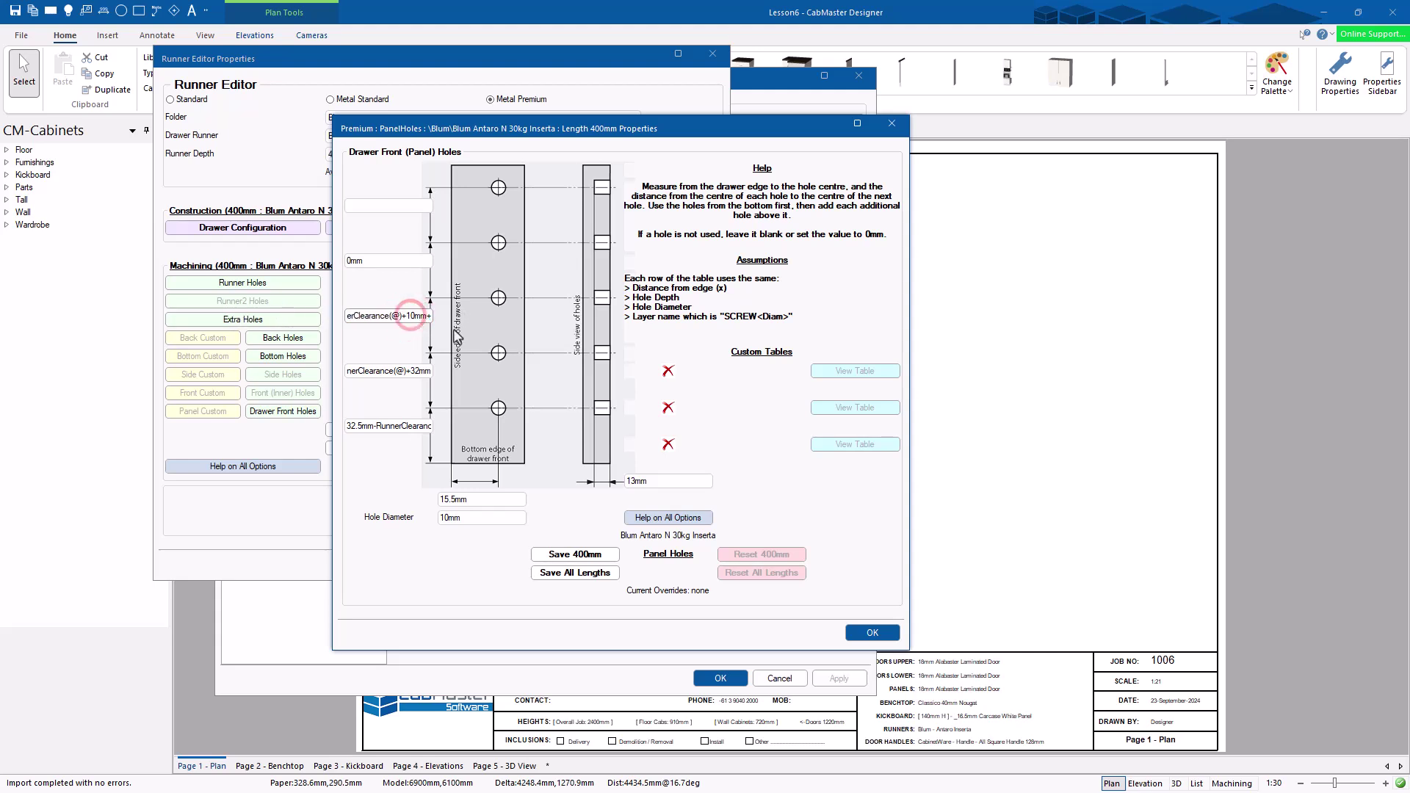
pyautogui.press('BackSpace')
pyautogui.press('Tab')
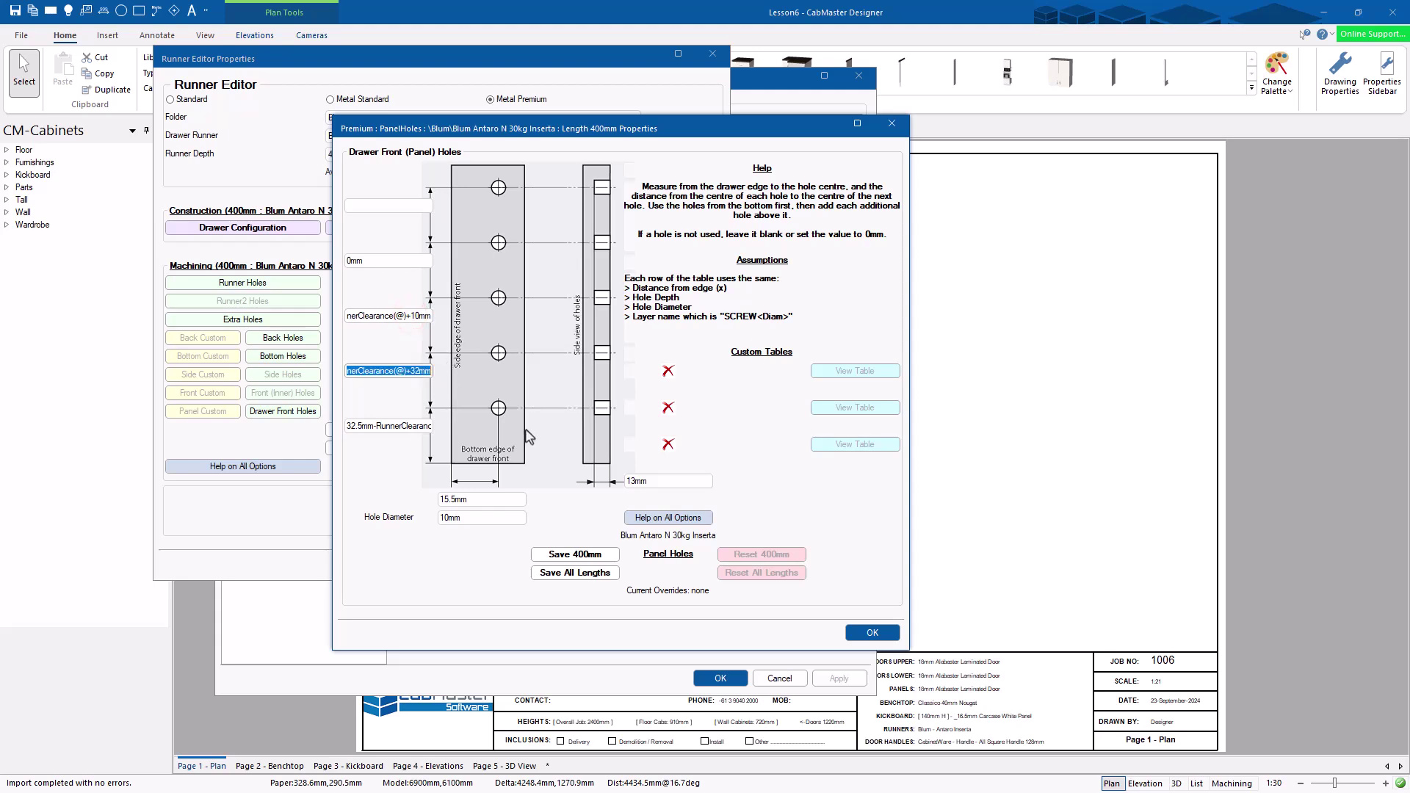
pyautogui.click(874, 633)
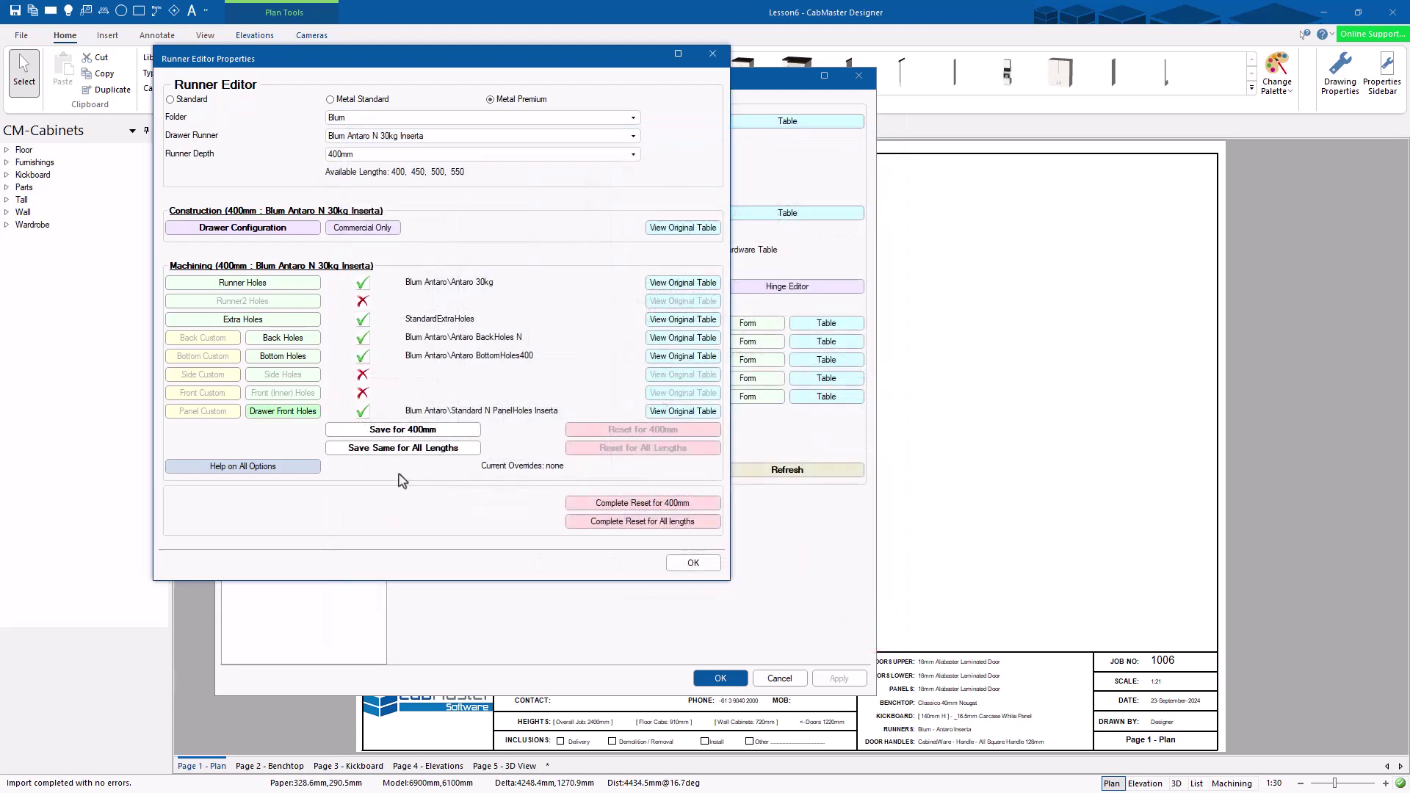
# - Select the Hafele Nova Pro 90 40kg Crystal Deluxe White Classic runner from the Hafele folder
pyautogui.click(403, 118)
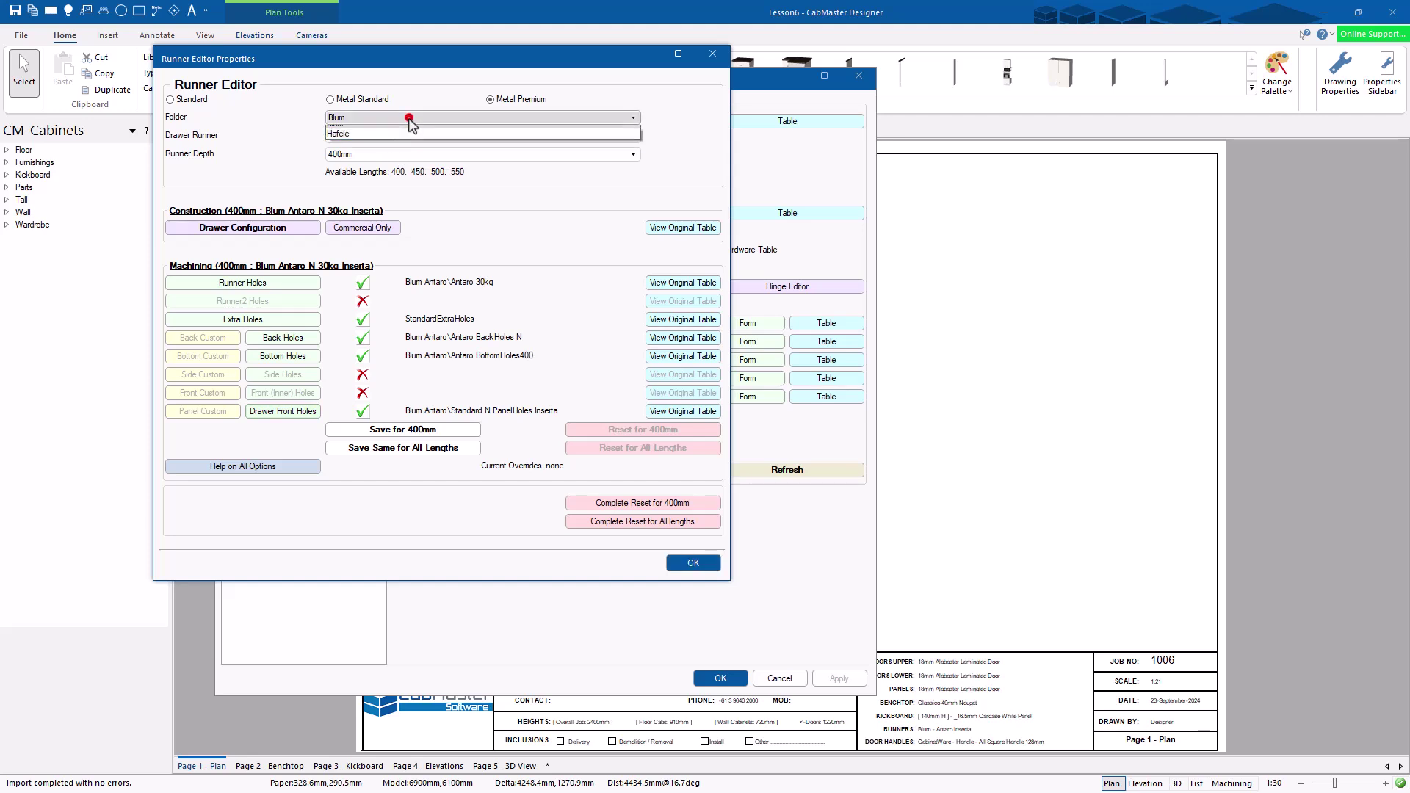
pyautogui.click(412, 137)
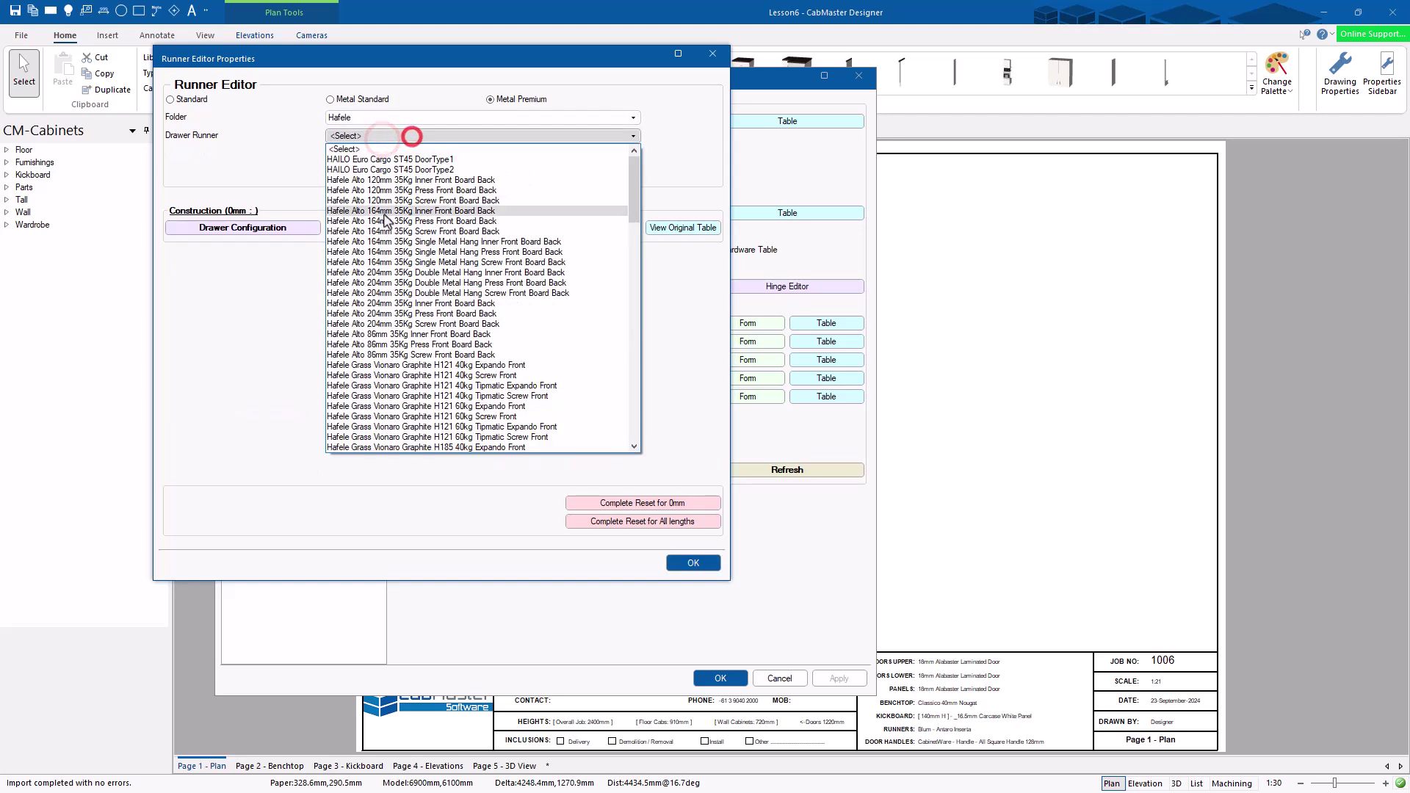
pyautogui.click(390, 259)
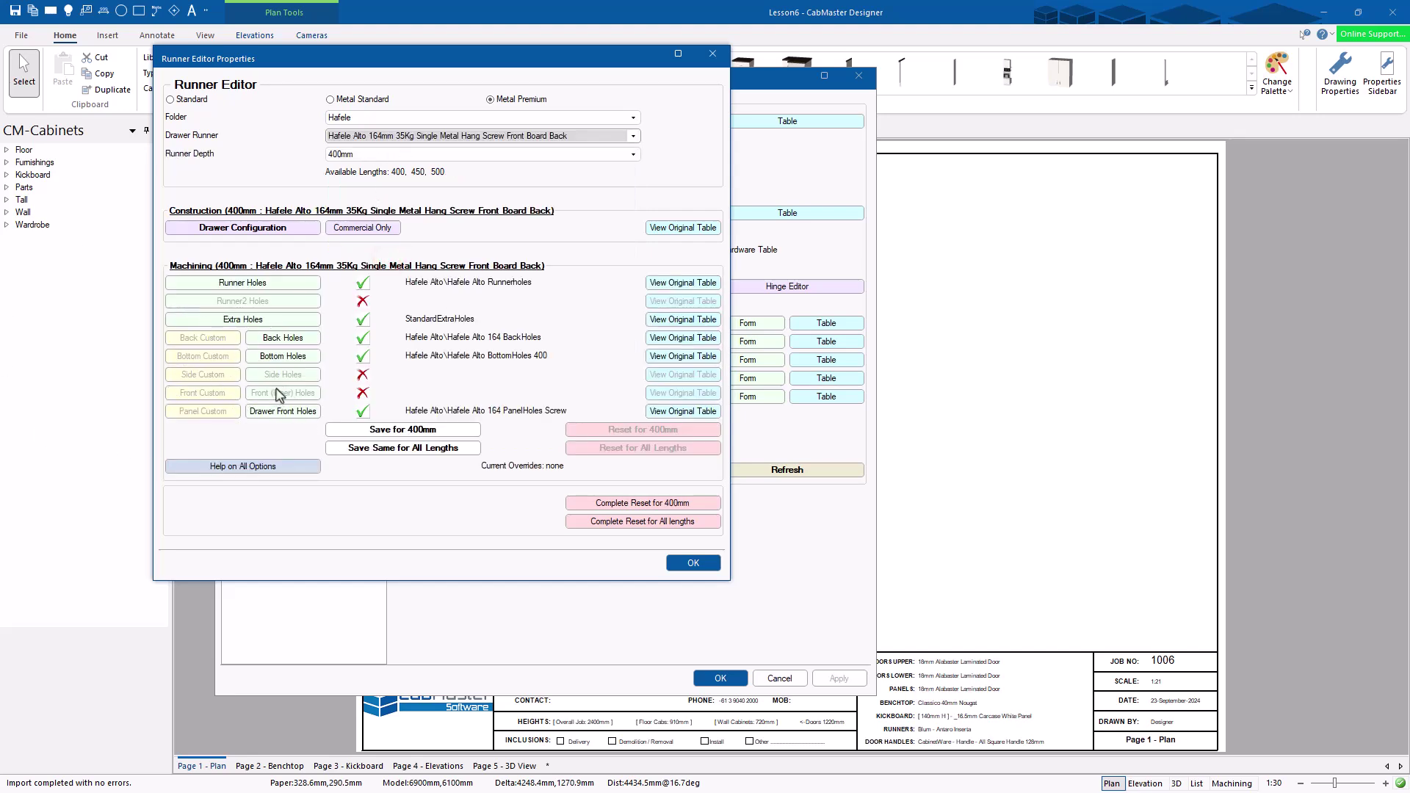
pyautogui.click(448, 136)
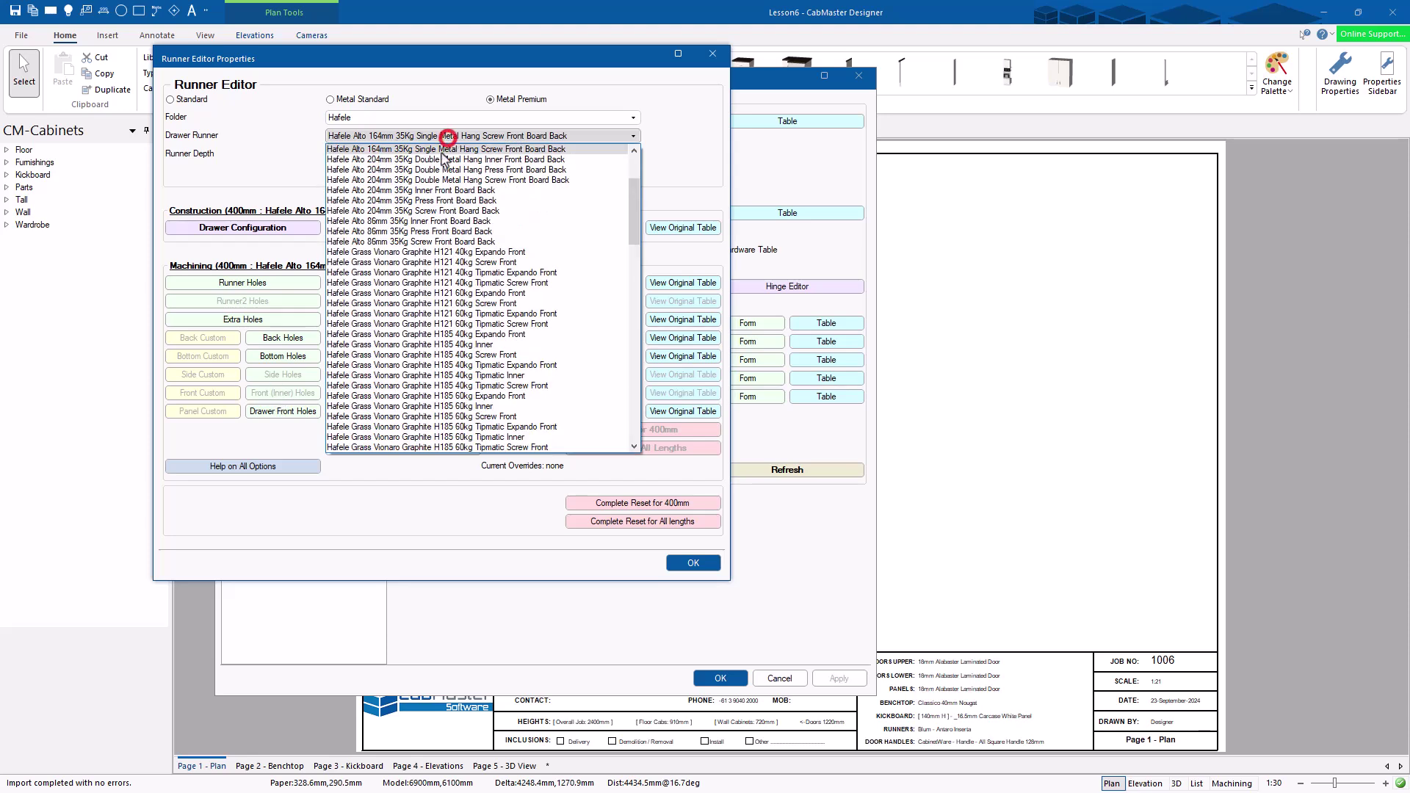
pyautogui.click(394, 401)
pyautogui.click(470, 136)
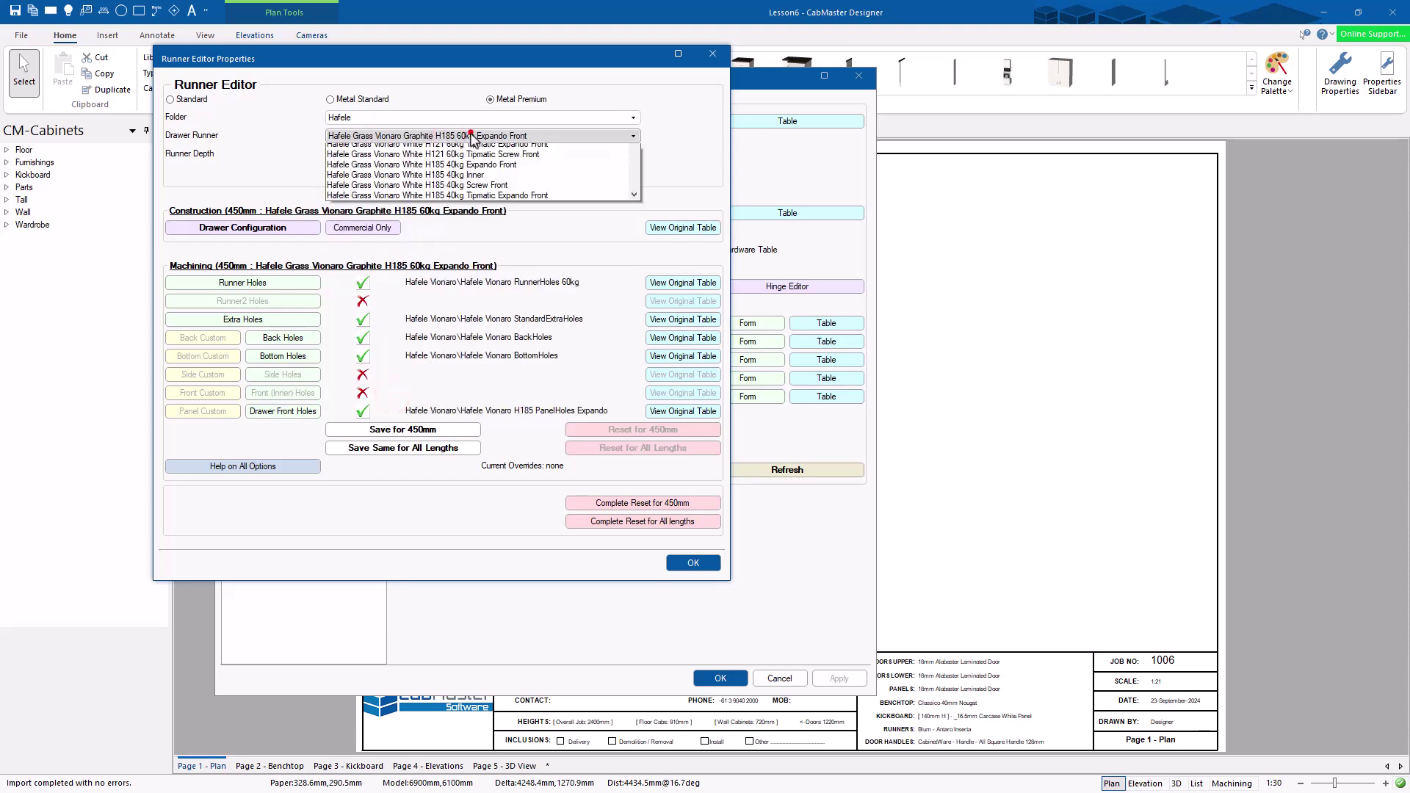
pyautogui.moveTo(633, 259); pyautogui.dragTo(638, 393)
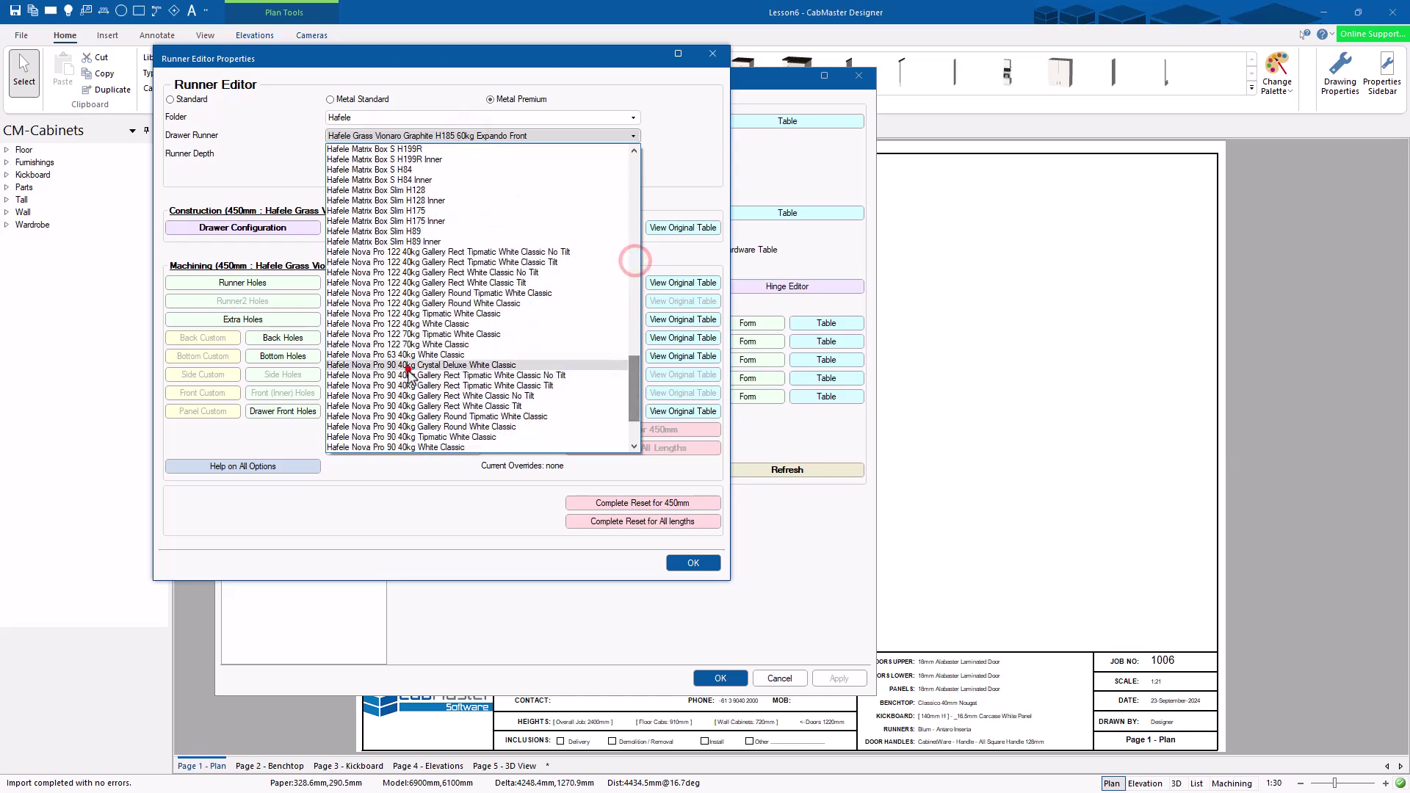
pyautogui.click(409, 370)
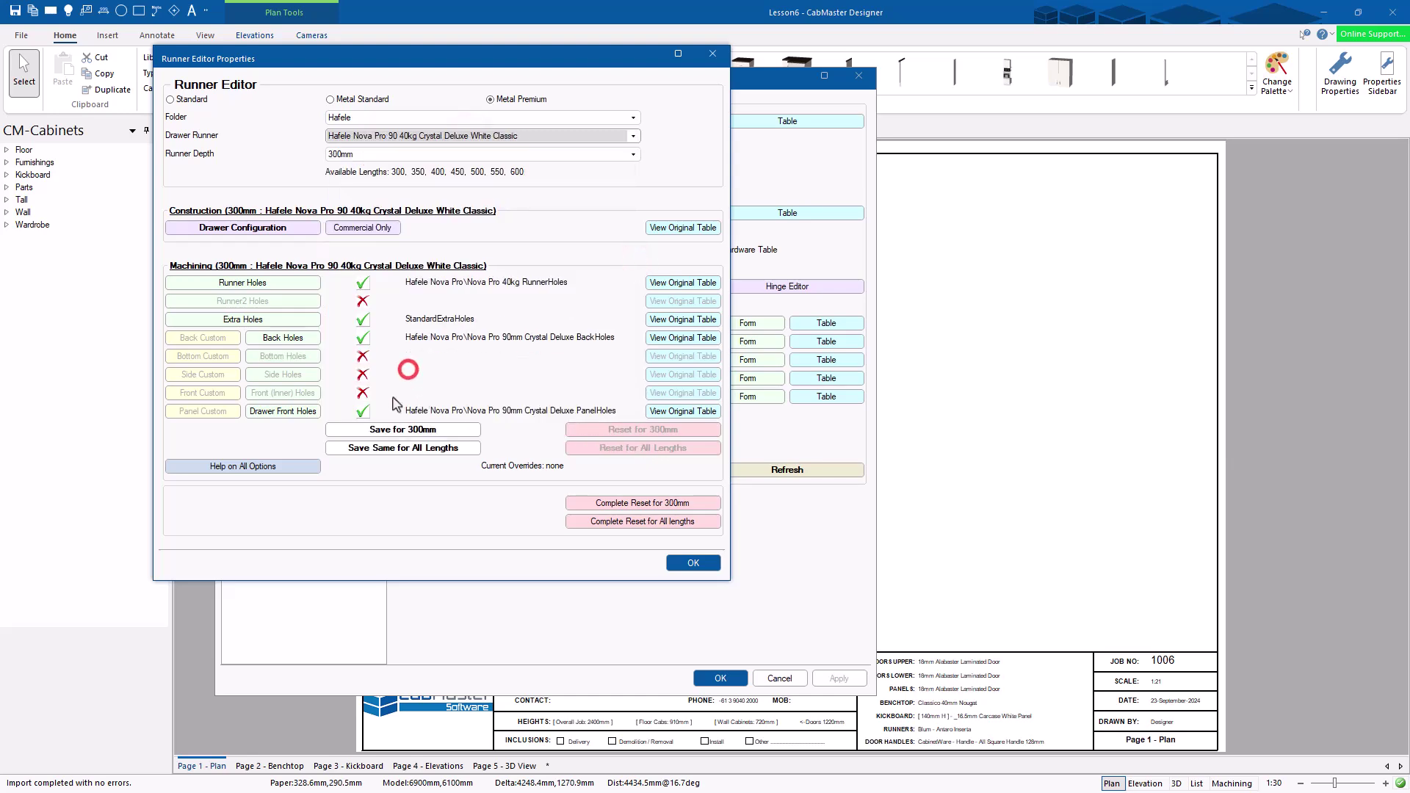
# - Review this runner's back-hole positions, then close the Runner Editor
pyautogui.click(286, 338)
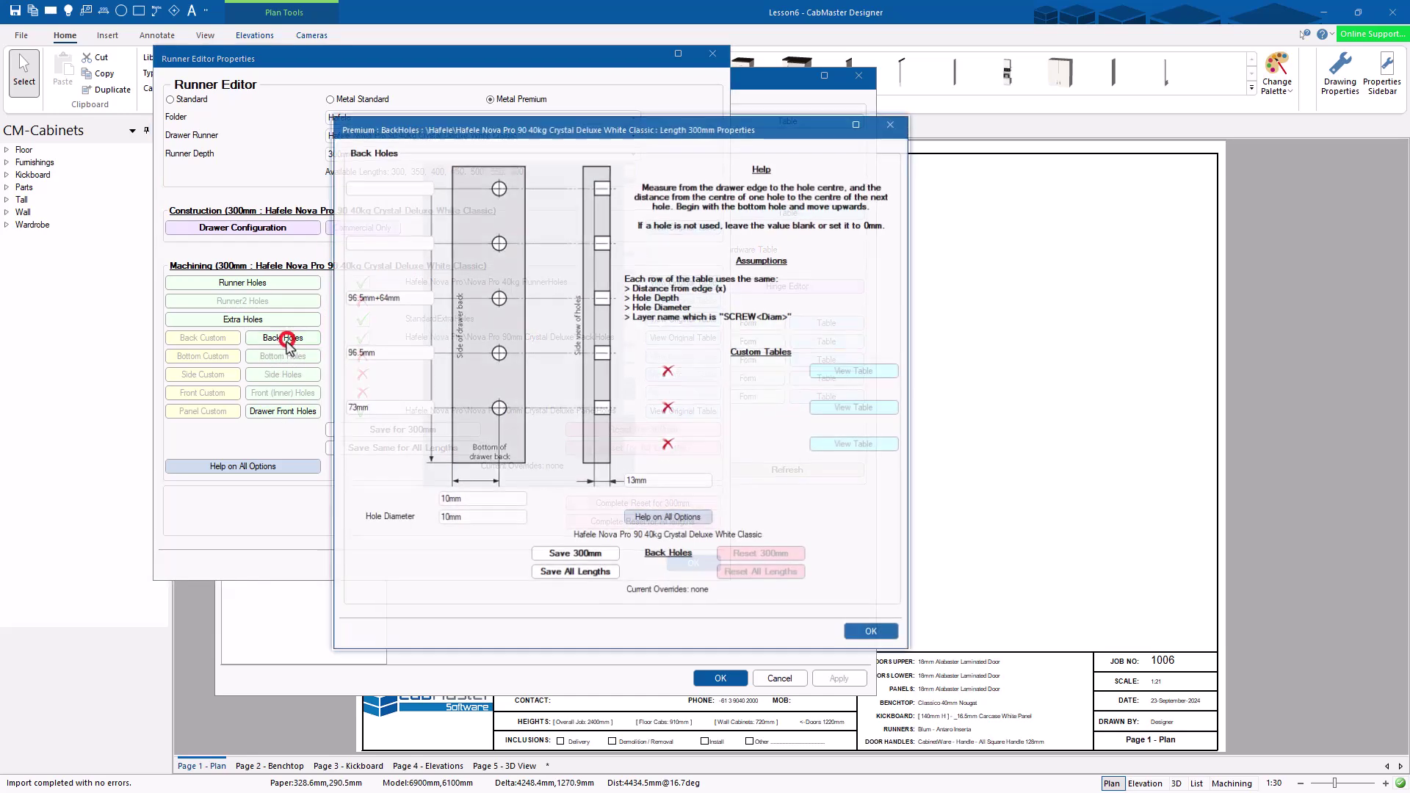
pyautogui.click(872, 632)
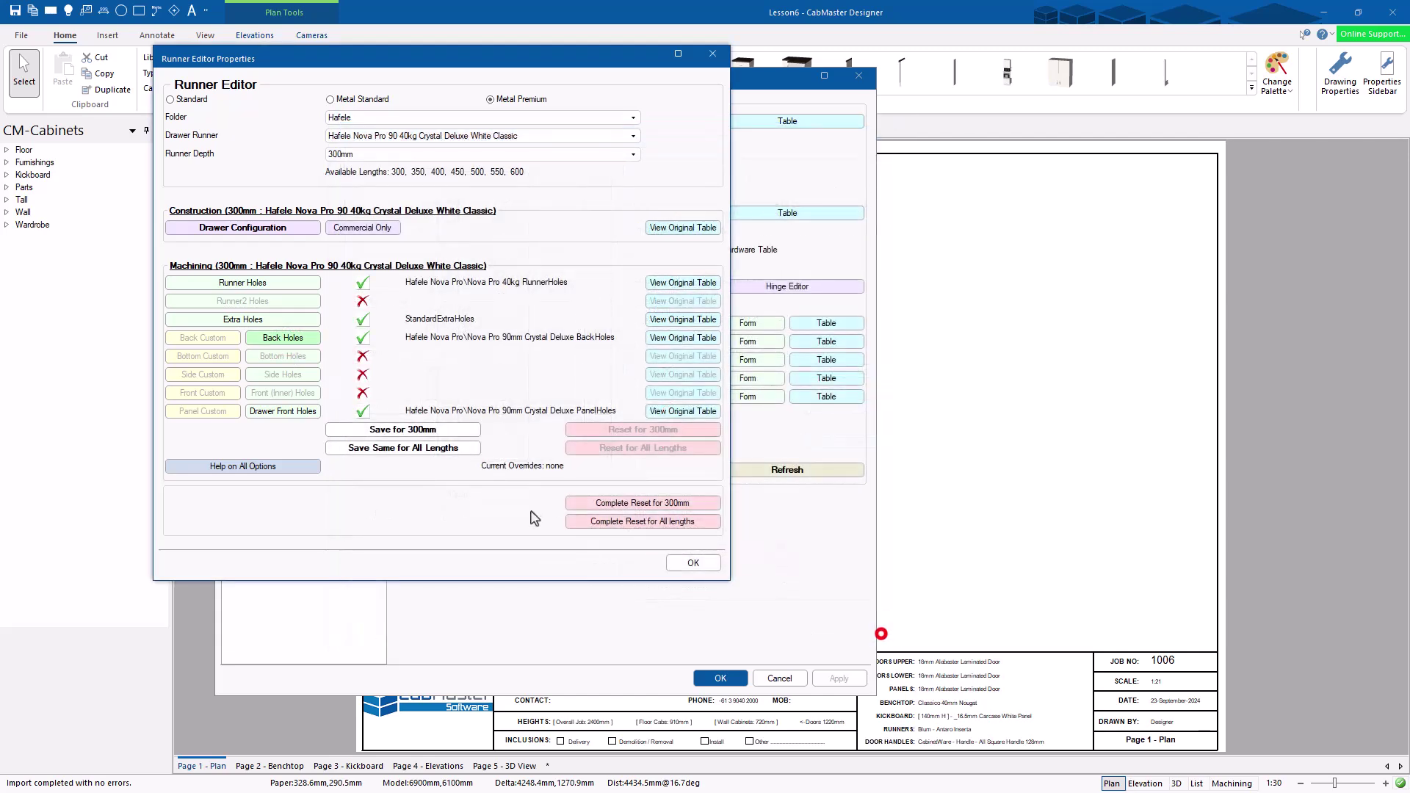
pyautogui.click(697, 564)
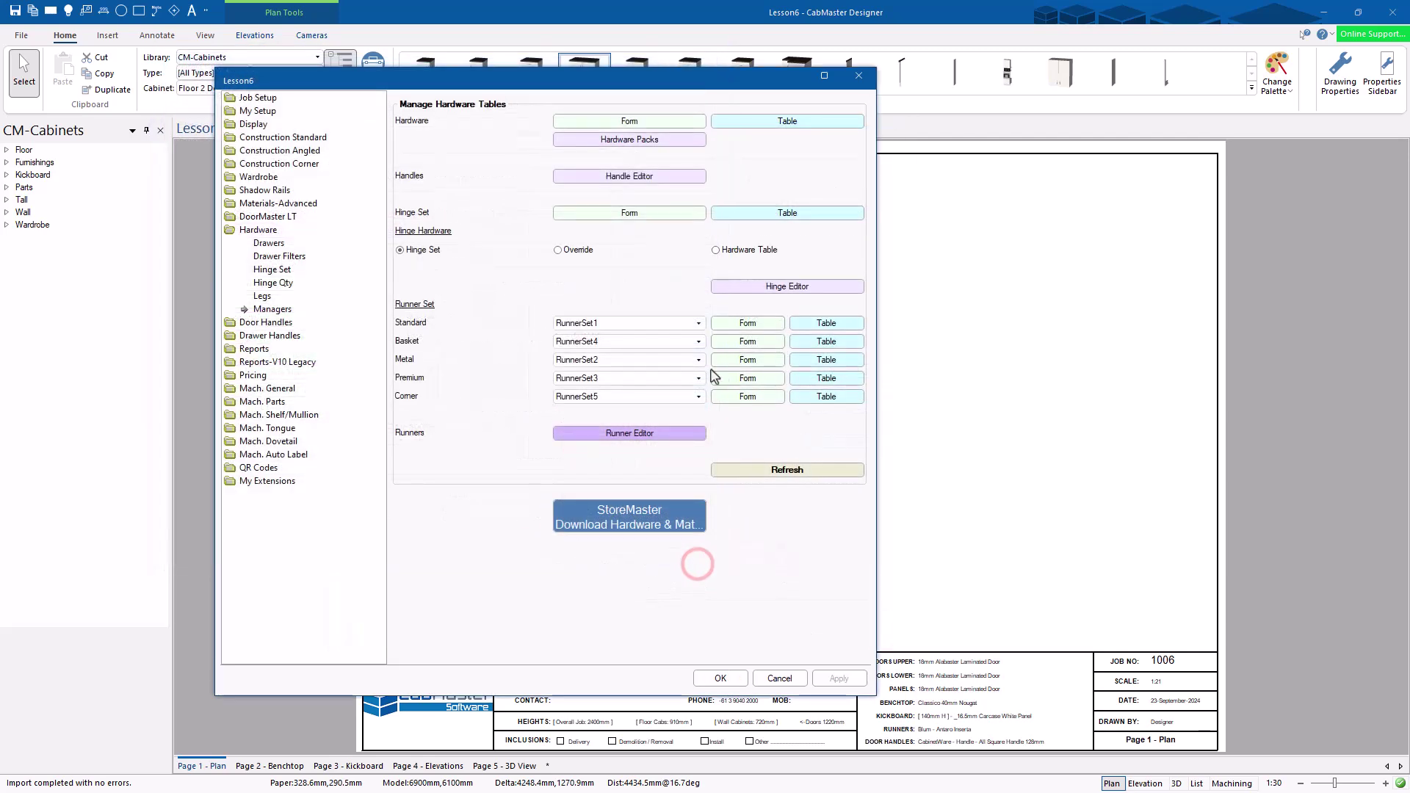
# - Completely reset the Blum 230ME runner for all lengths, confirming both prompts, and close both dialogs
pyautogui.click(636, 435)
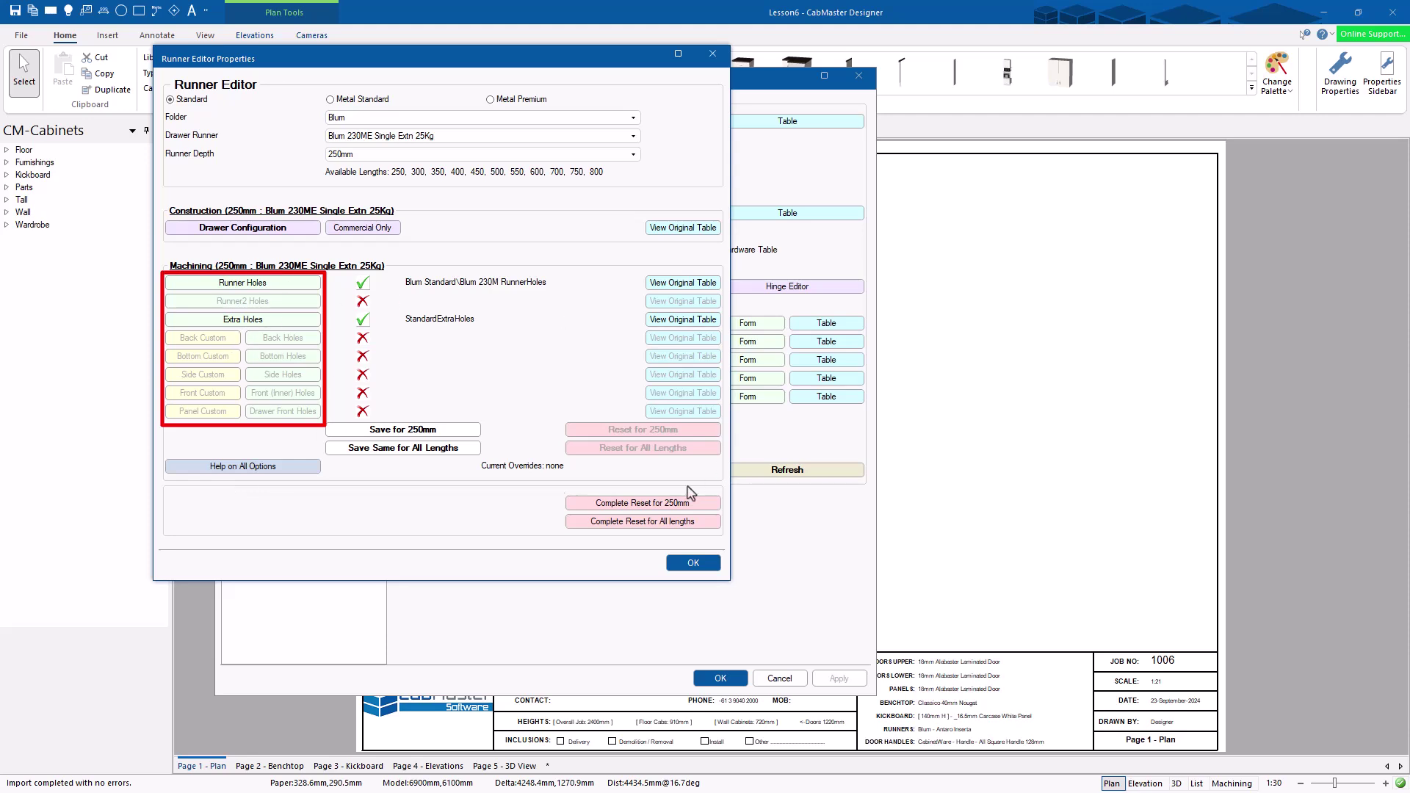
pyautogui.click(656, 521)
pyautogui.click(446, 360)
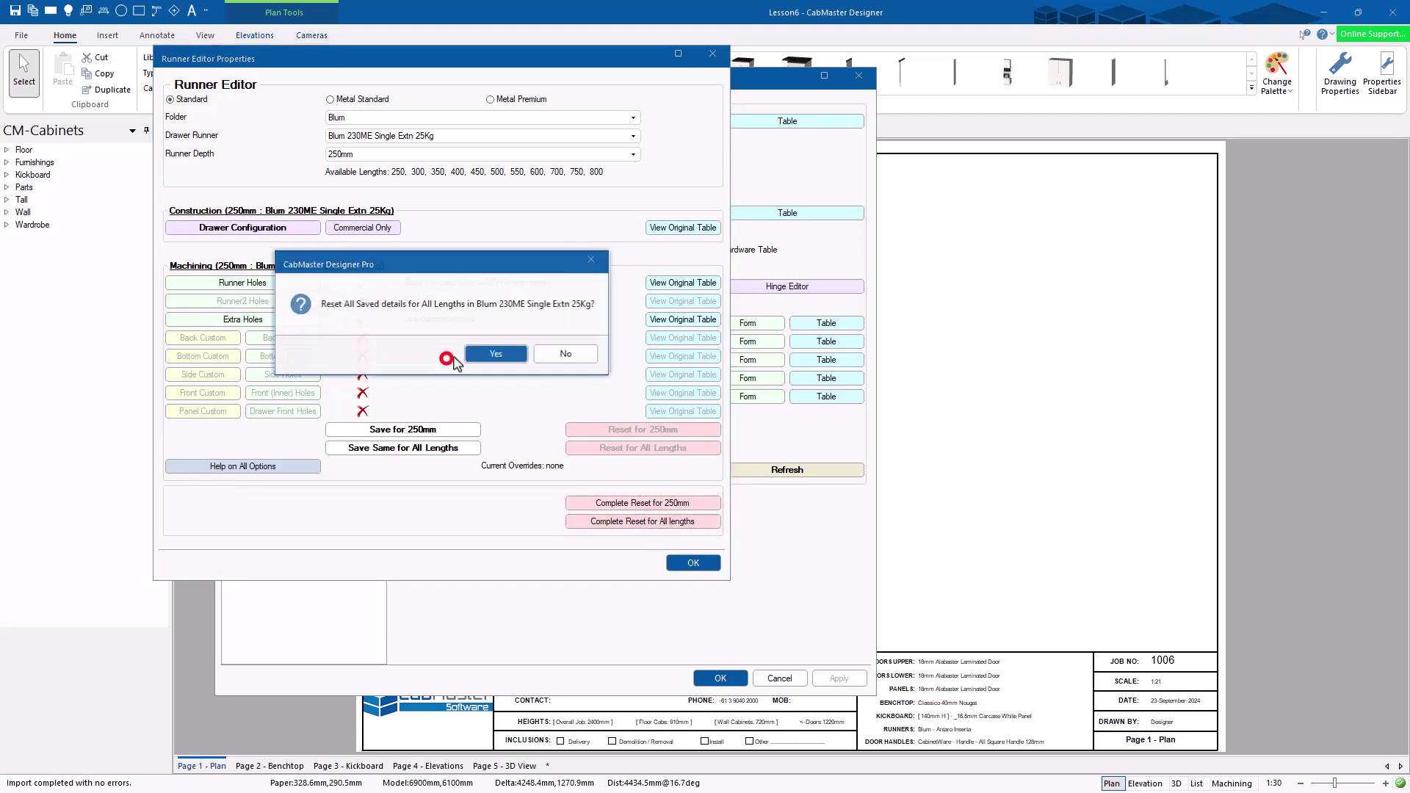
pyautogui.click(496, 354)
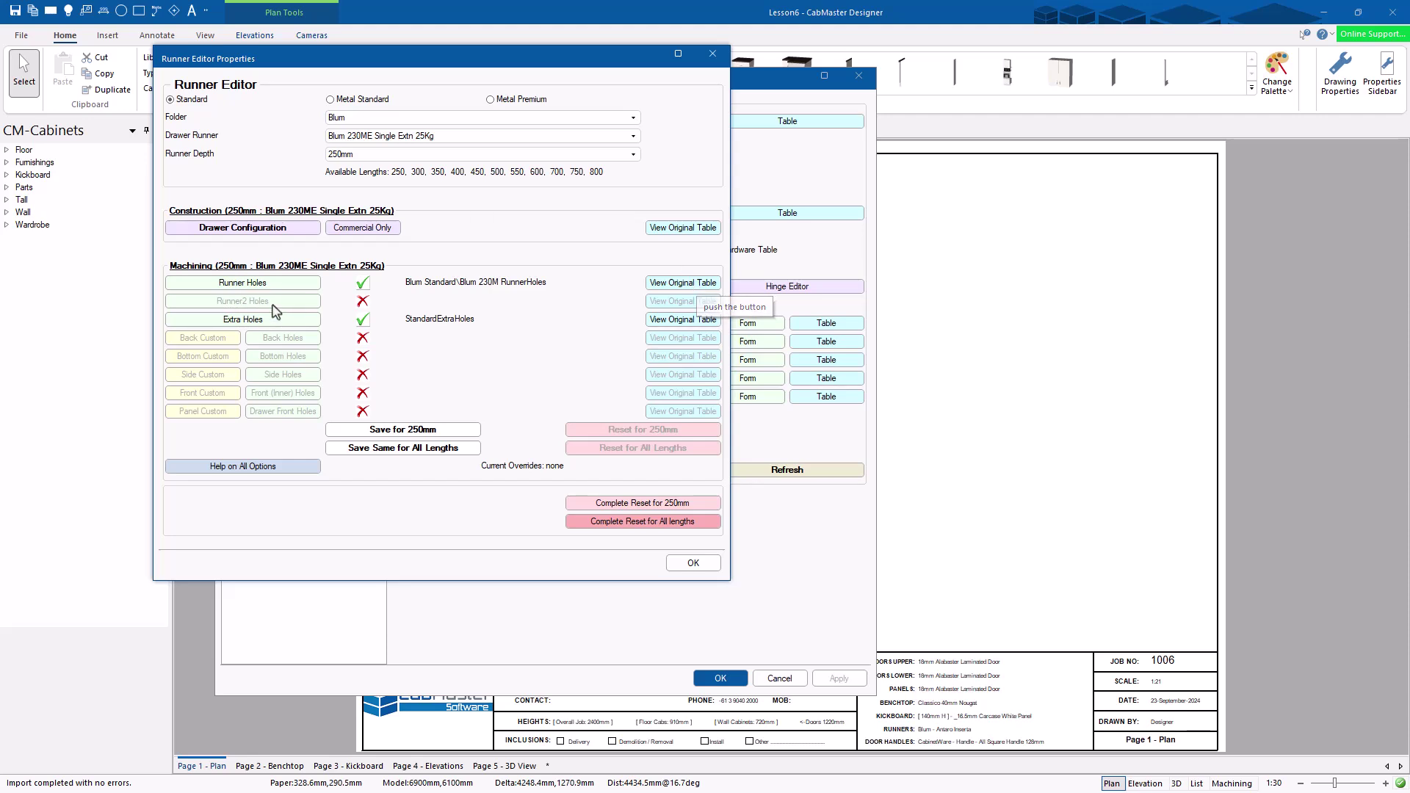
pyautogui.click(693, 564)
pyautogui.click(732, 681)
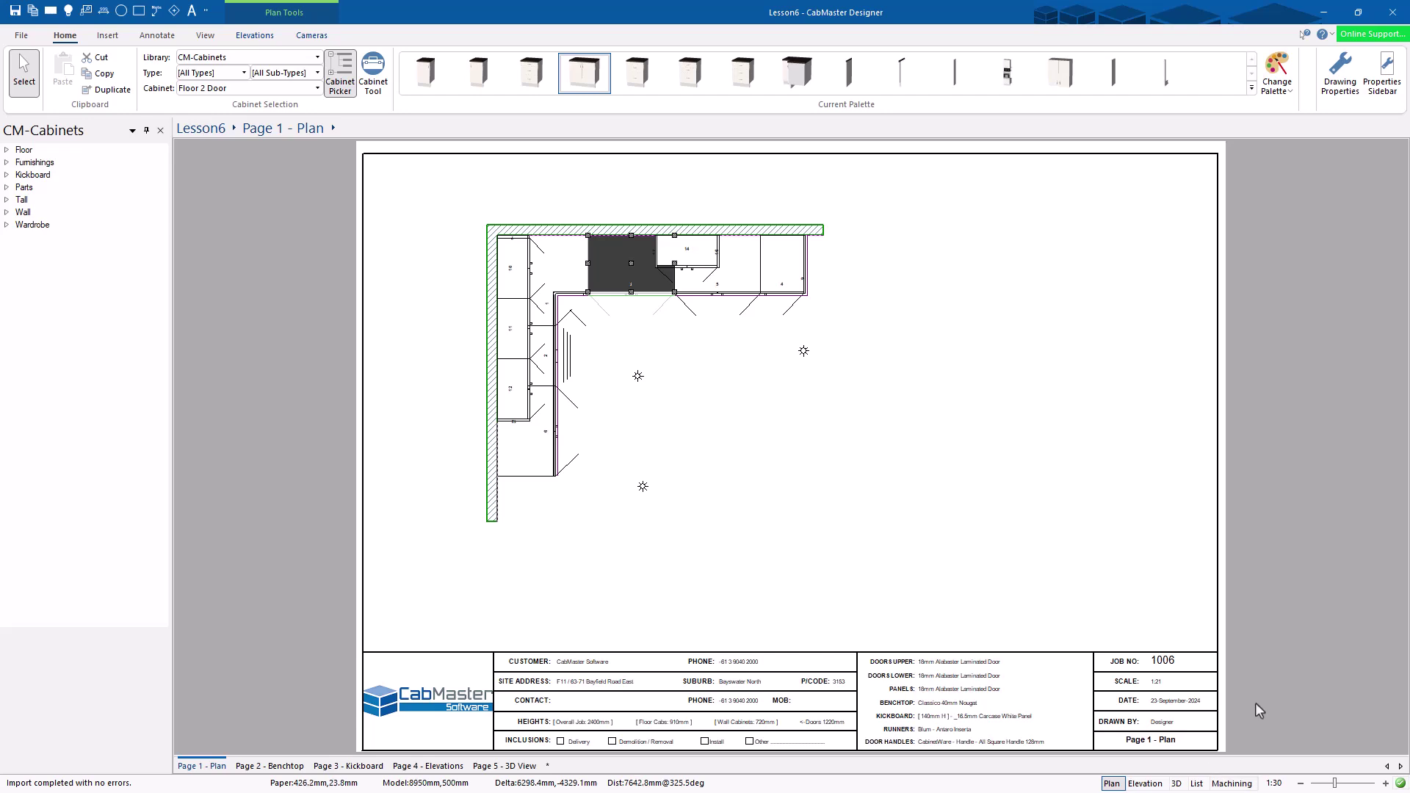
# - Export the job's machining from the Machining view, creating 118 DXFs in 2 folders
pyautogui.click(1236, 784)
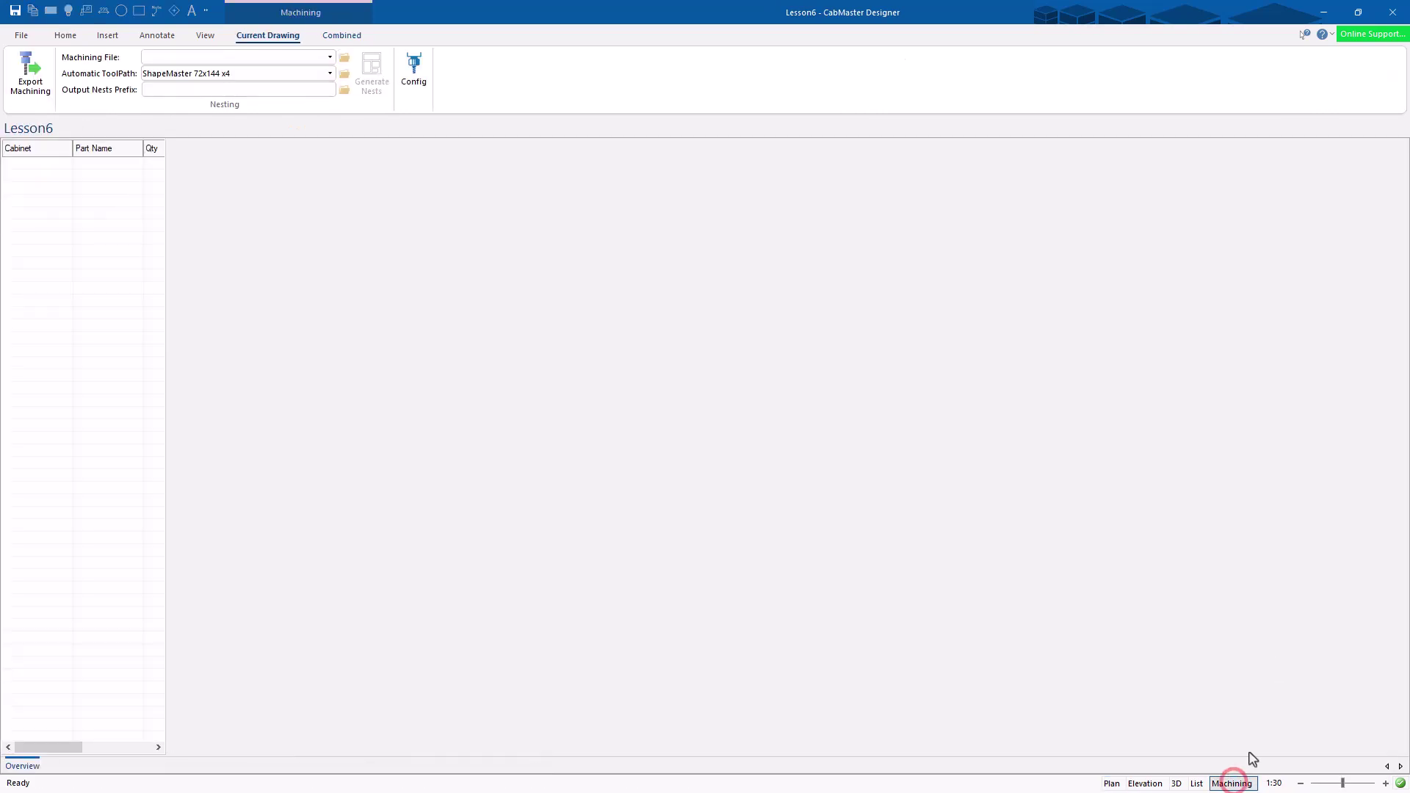
pyautogui.click(21, 70)
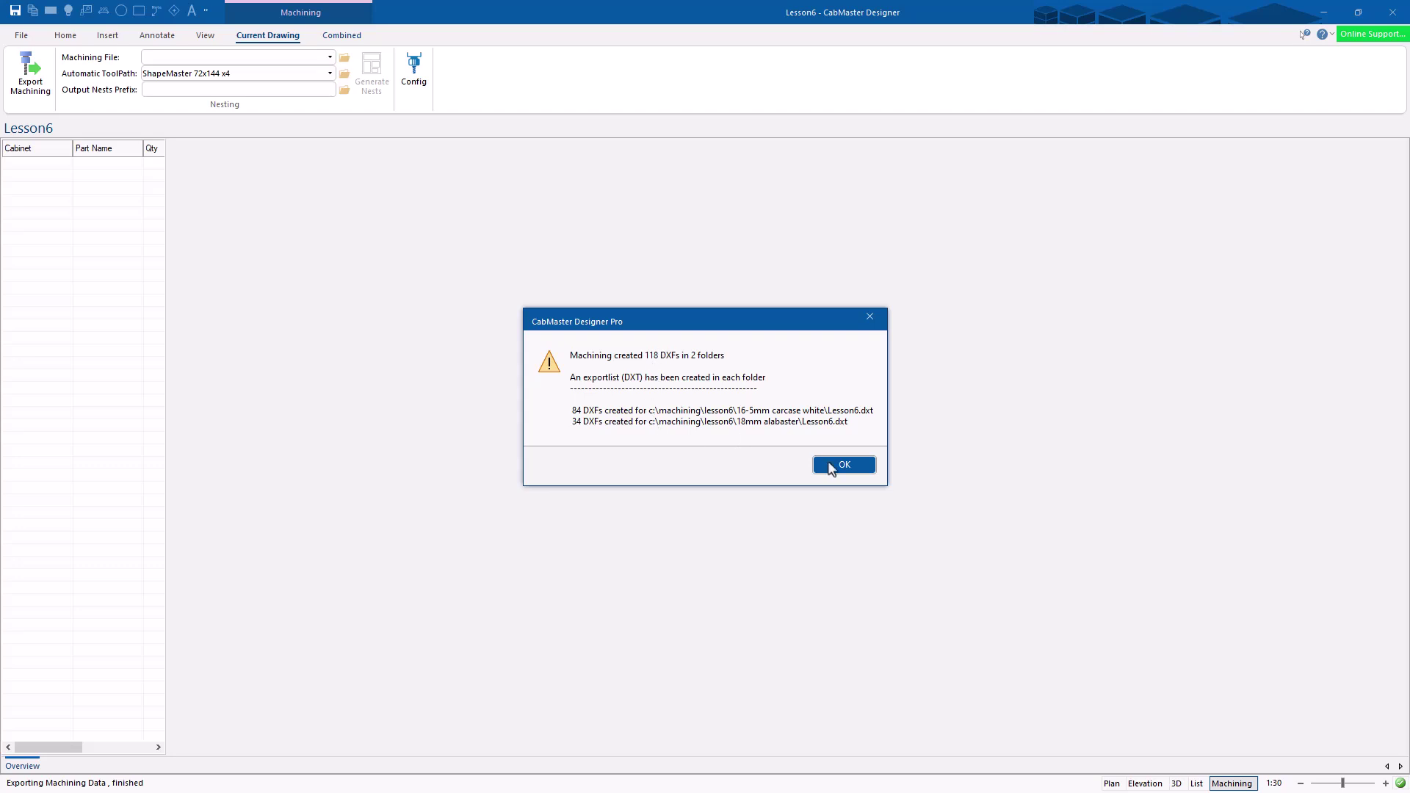
pyautogui.click(831, 465)
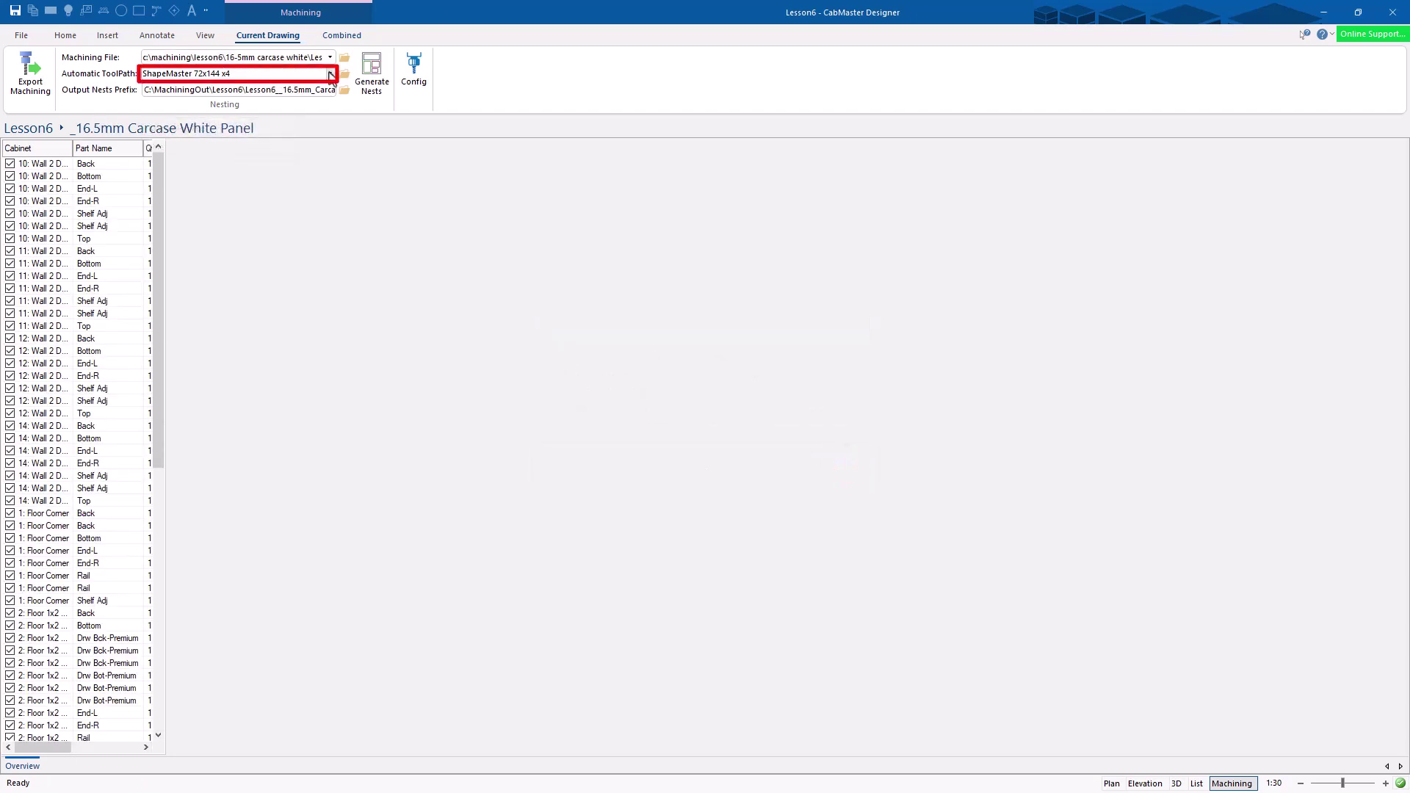
# - Use the 3600x1800x16 HMR.atp toolpath and generate four nests for the 16.5mm Carcase White parts
pyautogui.click(331, 74)
pyautogui.click(332, 74)
pyautogui.click(344, 74)
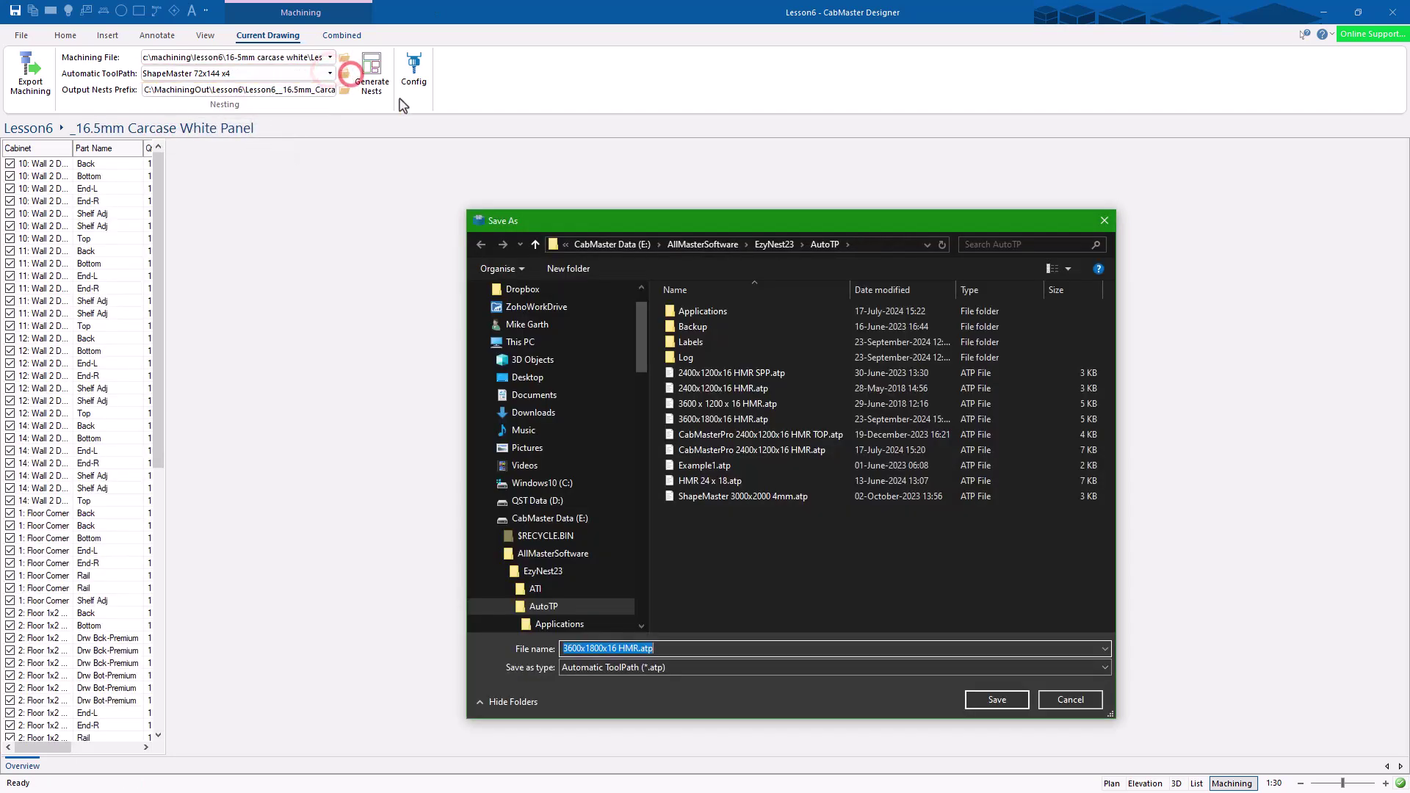
pyautogui.click(726, 419)
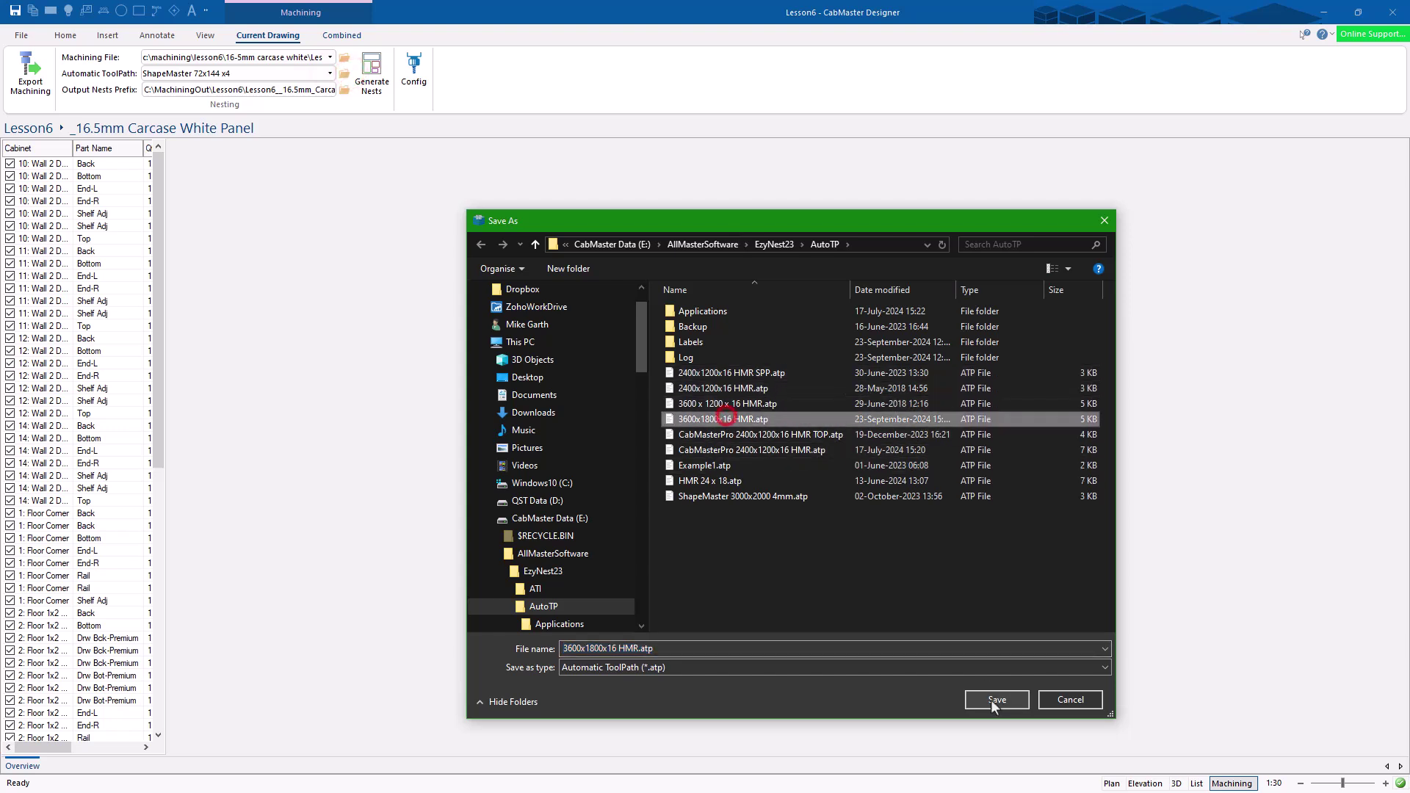
pyautogui.click(375, 70)
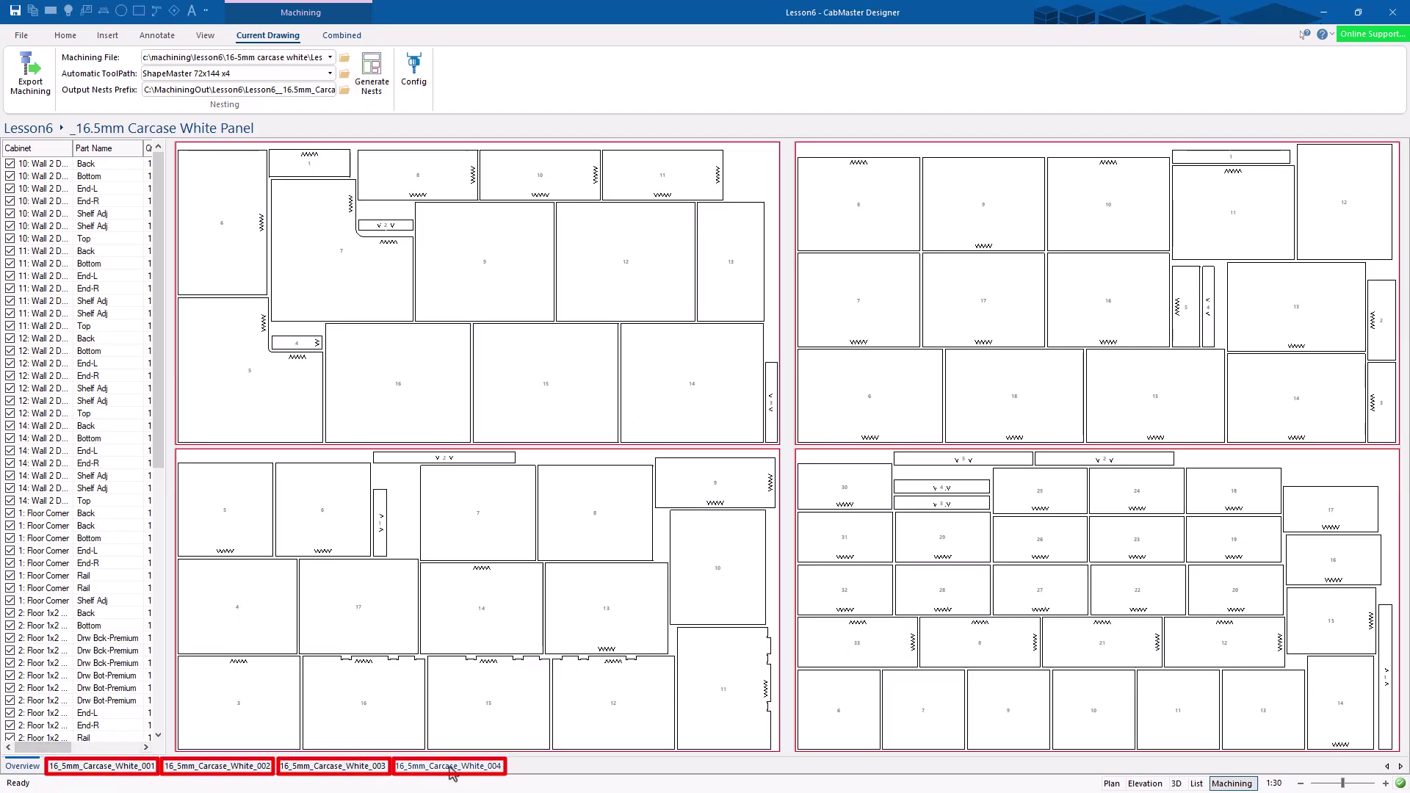
pyautogui.click(144, 767)
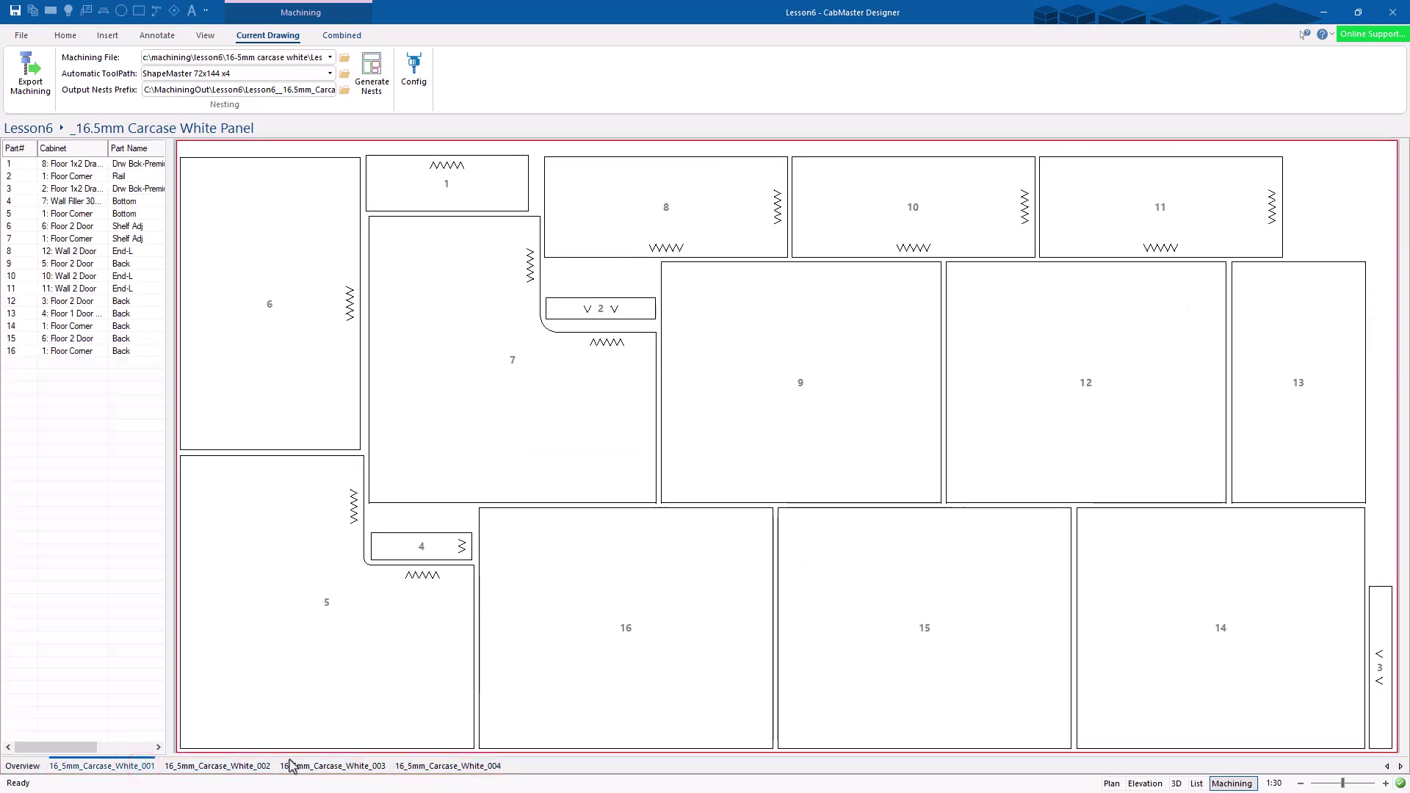
pyautogui.click(243, 767)
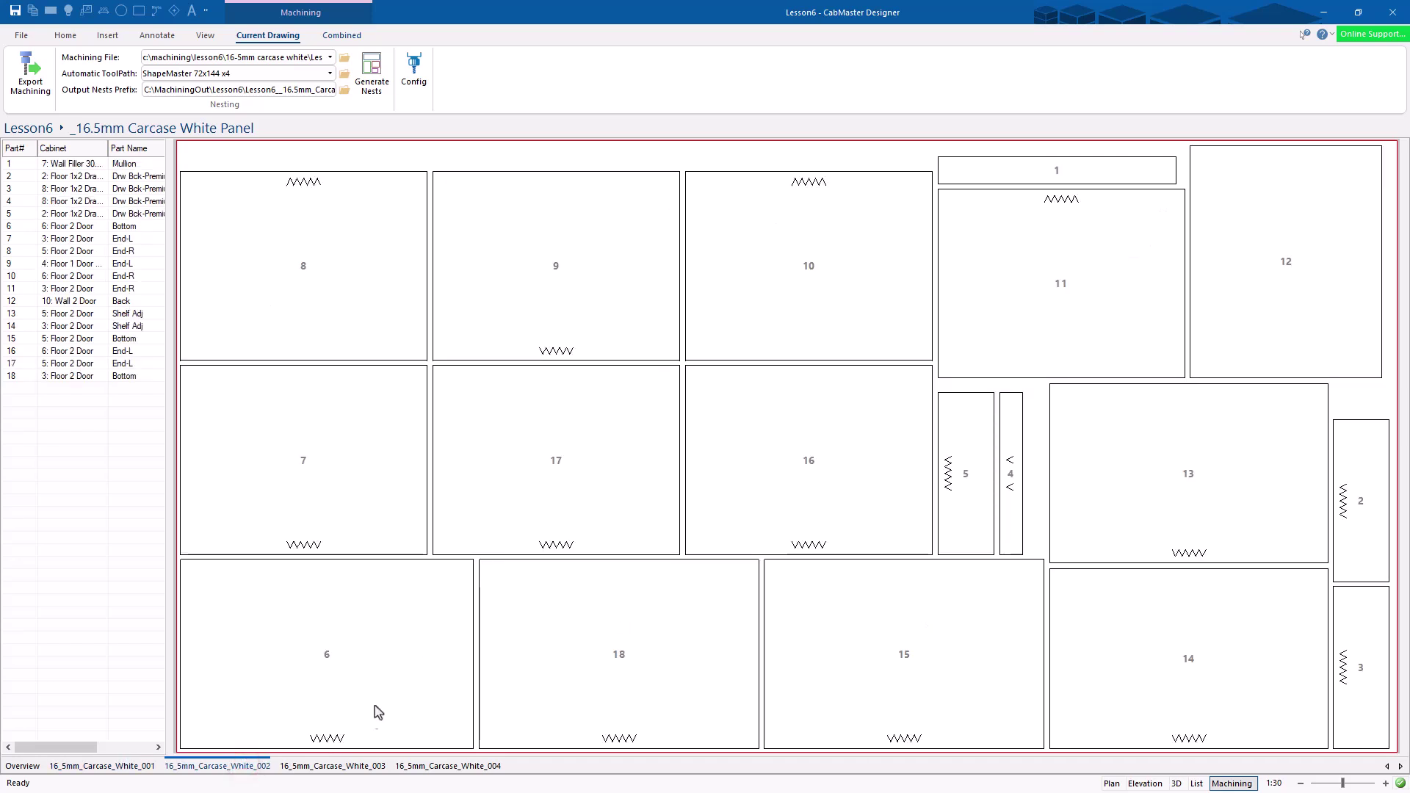
pyautogui.click(337, 767)
pyautogui.click(467, 766)
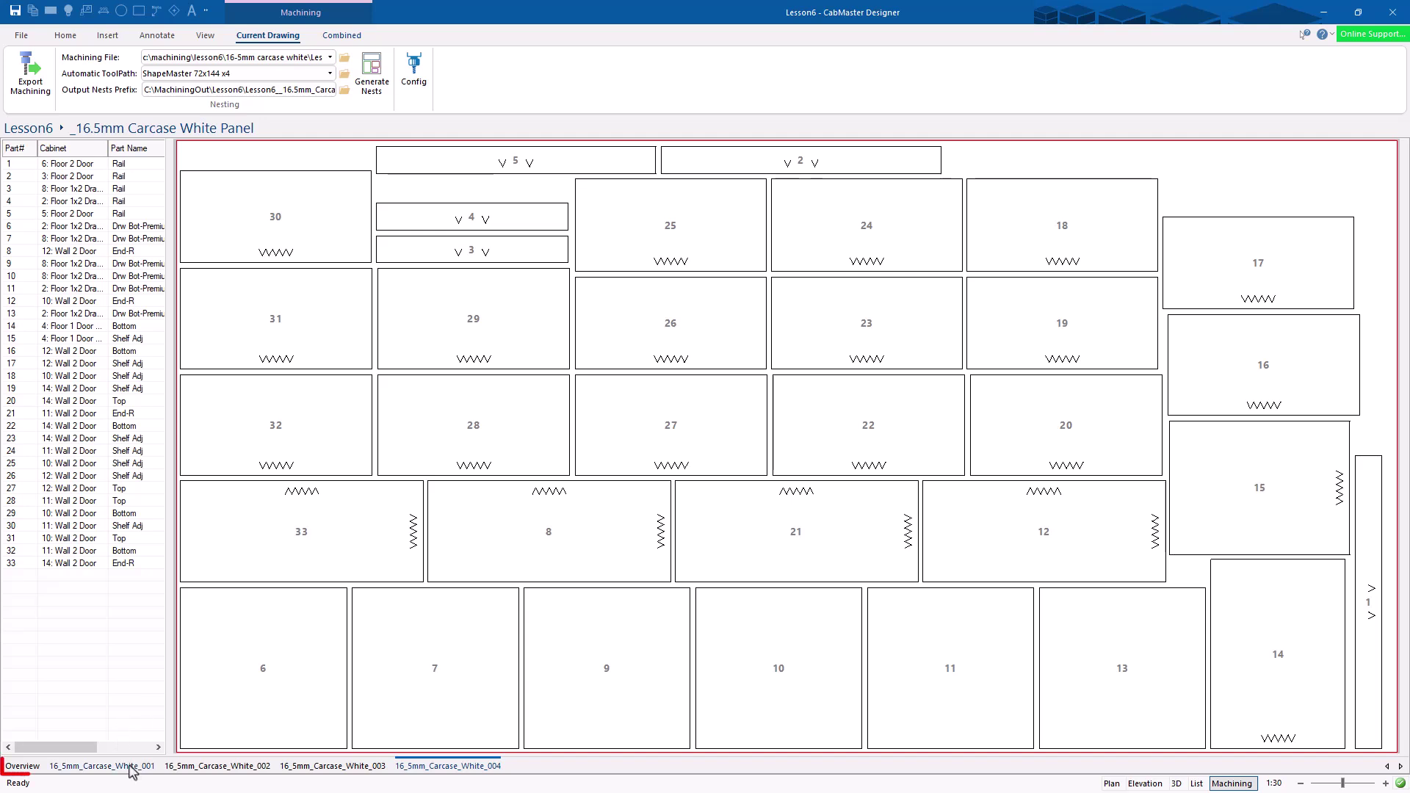
pyautogui.click(22, 767)
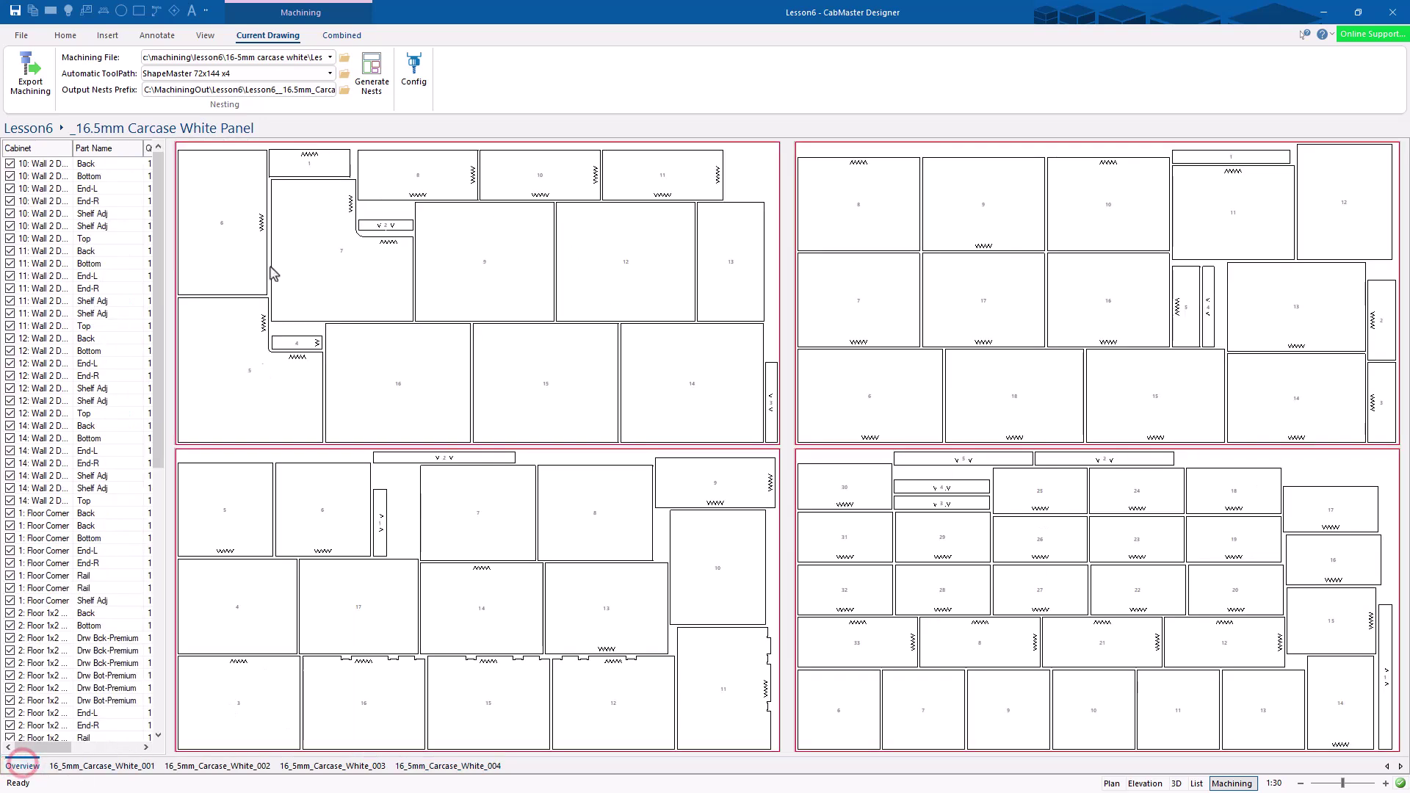
# - Exclude cabinet 14 and 12 panels (shelves, ends, bottoms, back) from nesting
pyautogui.click(9, 526)
pyautogui.click(9, 488)
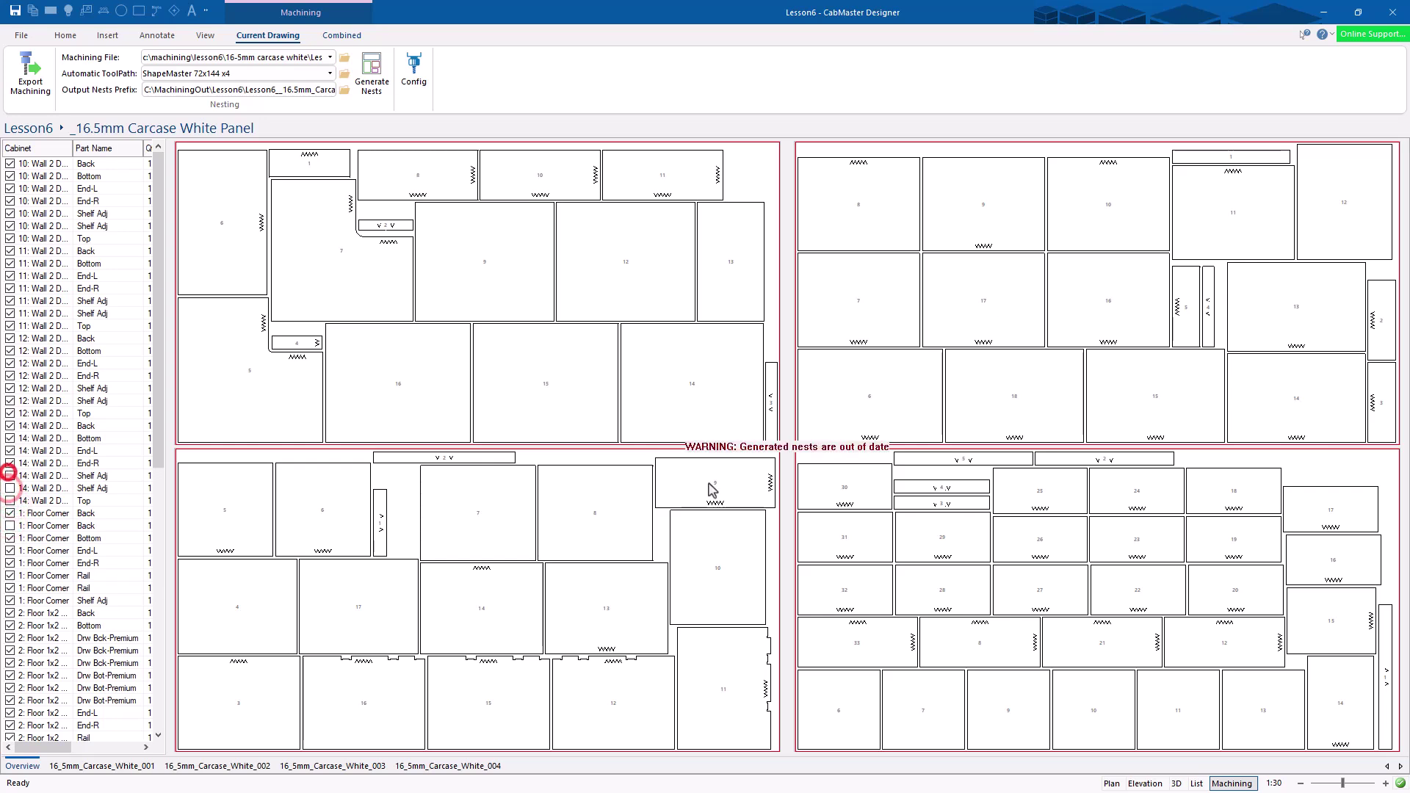
pyautogui.click(10, 475)
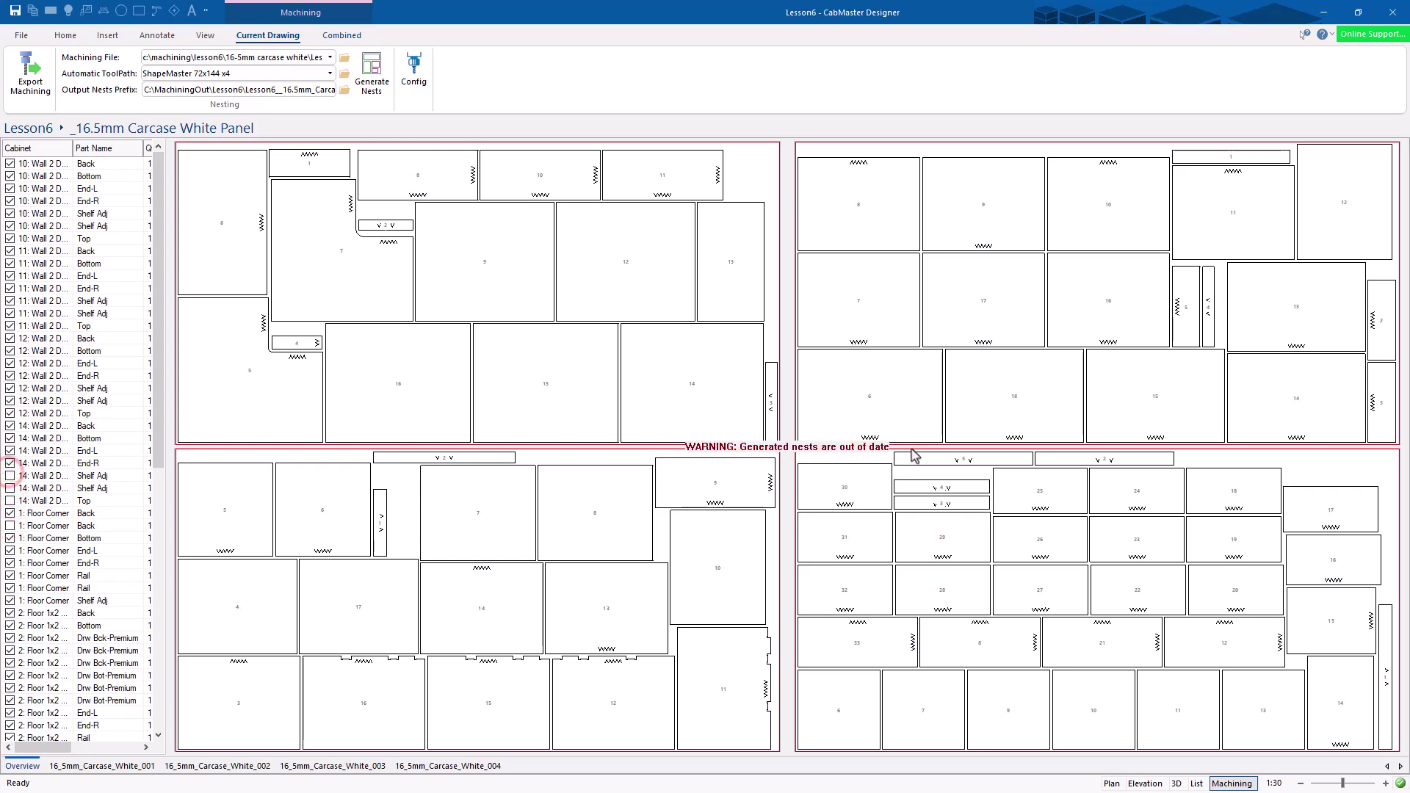
pyautogui.click(9, 462)
pyautogui.click(10, 450)
pyautogui.click(10, 438)
pyautogui.click(10, 400)
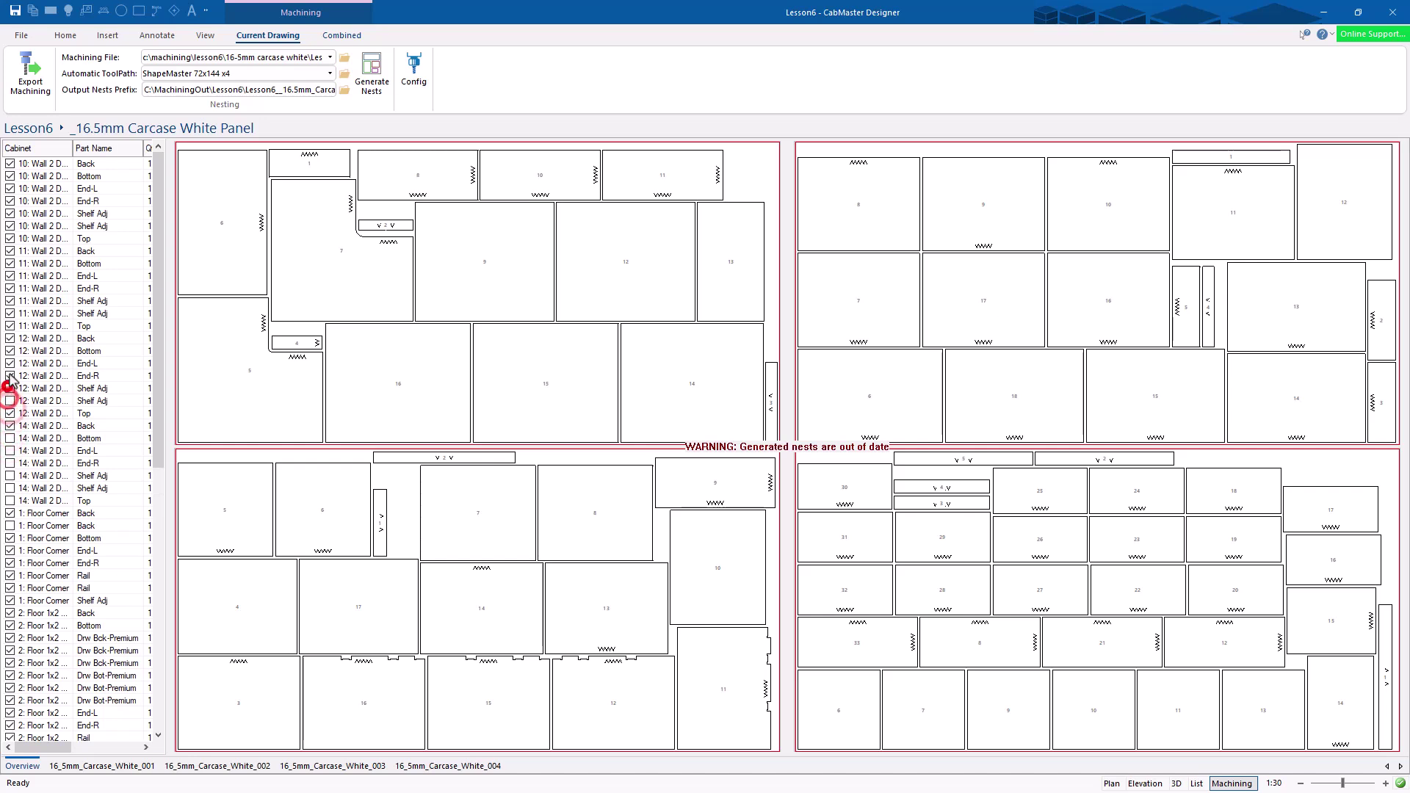
pyautogui.click(9, 388)
pyautogui.click(9, 375)
pyautogui.click(10, 363)
pyautogui.click(10, 351)
pyautogui.click(10, 338)
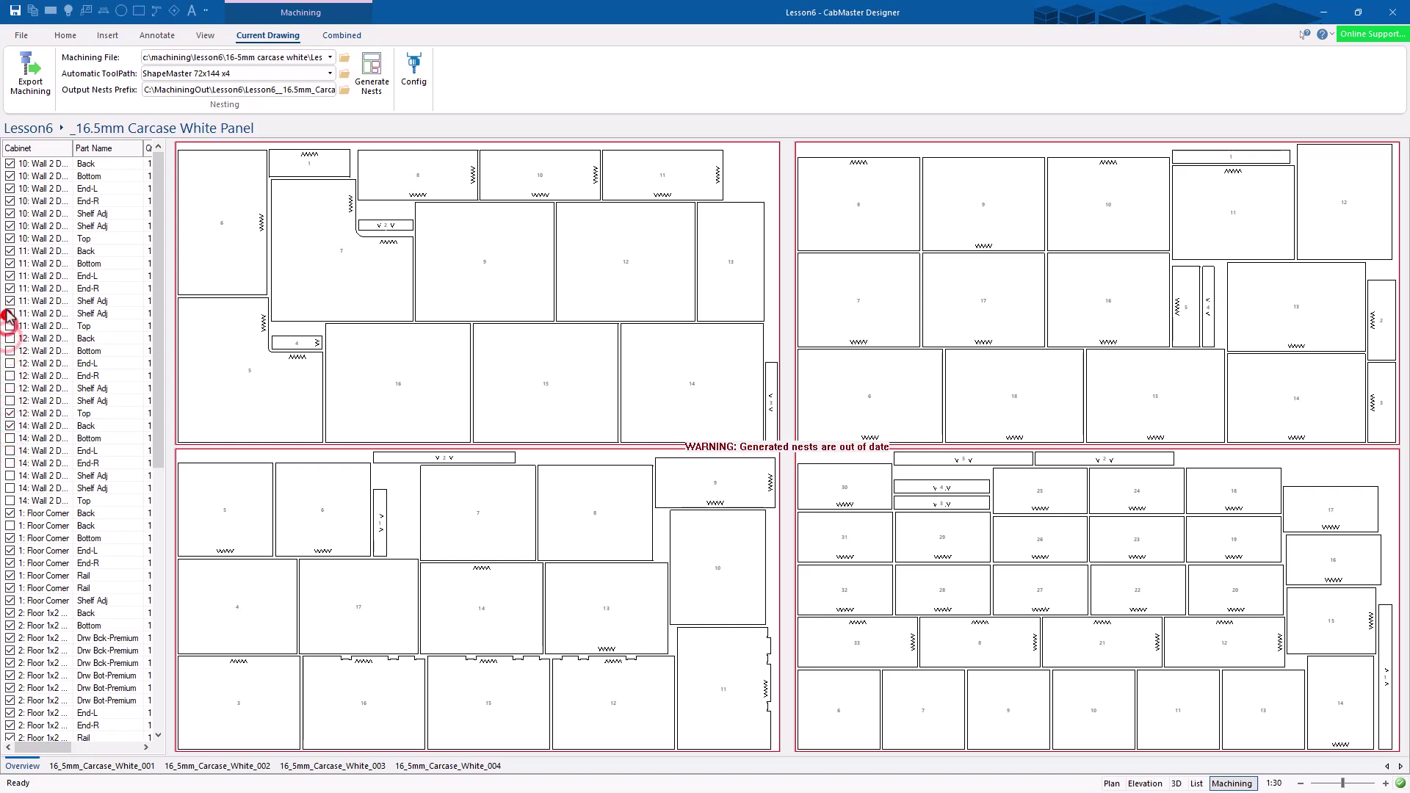
# - Exclude cabinet 11's top and shelves, regenerate the carcase white nests, and widen the parts list
pyautogui.click(9, 325)
pyautogui.click(10, 312)
pyautogui.click(9, 300)
pyautogui.click(378, 69)
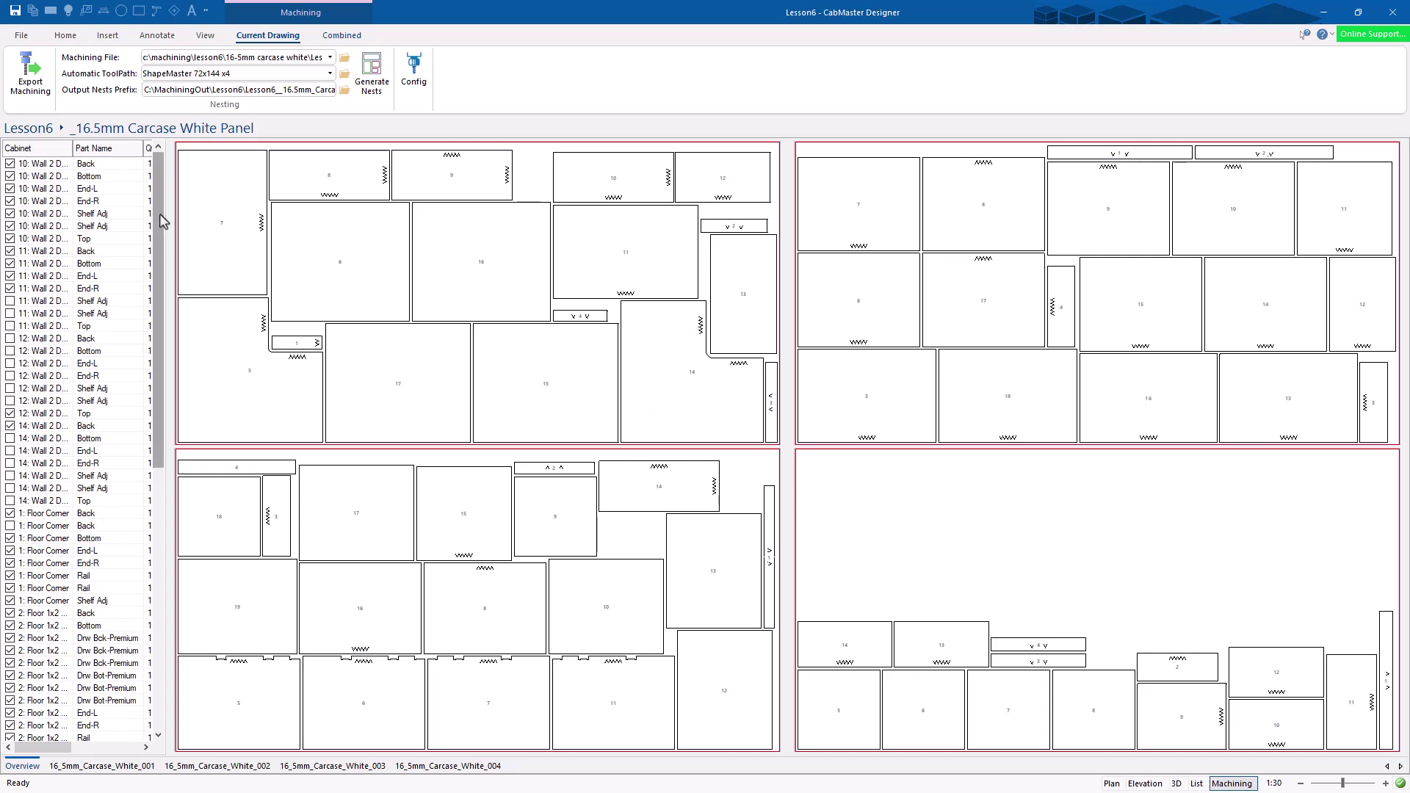
pyautogui.moveTo(166, 217)
pyautogui.mouseDown()
pyautogui.moveTo(485, 219)
pyautogui.moveTo(183, 217)
pyautogui.mouseUp()
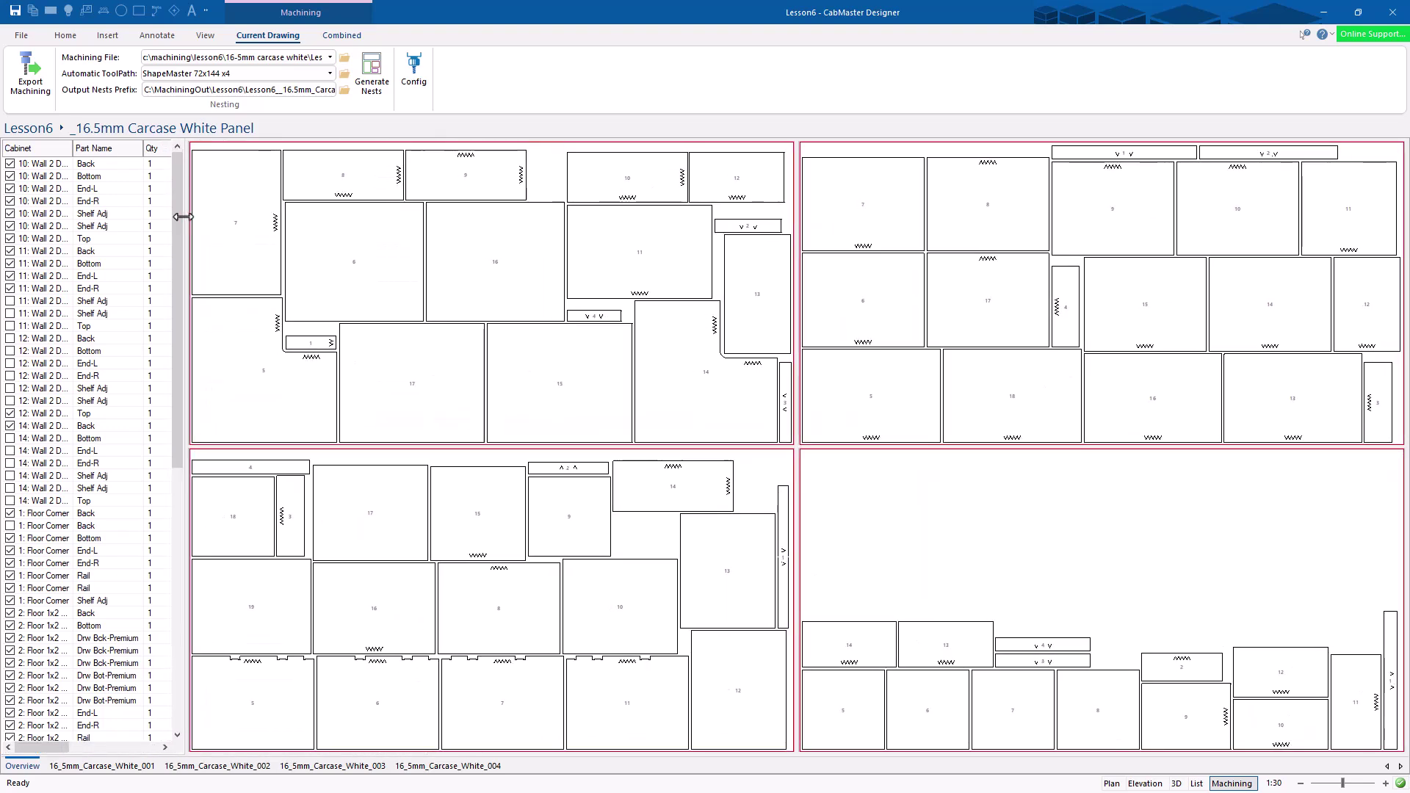
# - In CNC Config's tools library, edit the 45 Degree V Cutter's angle and save
pyautogui.click(415, 70)
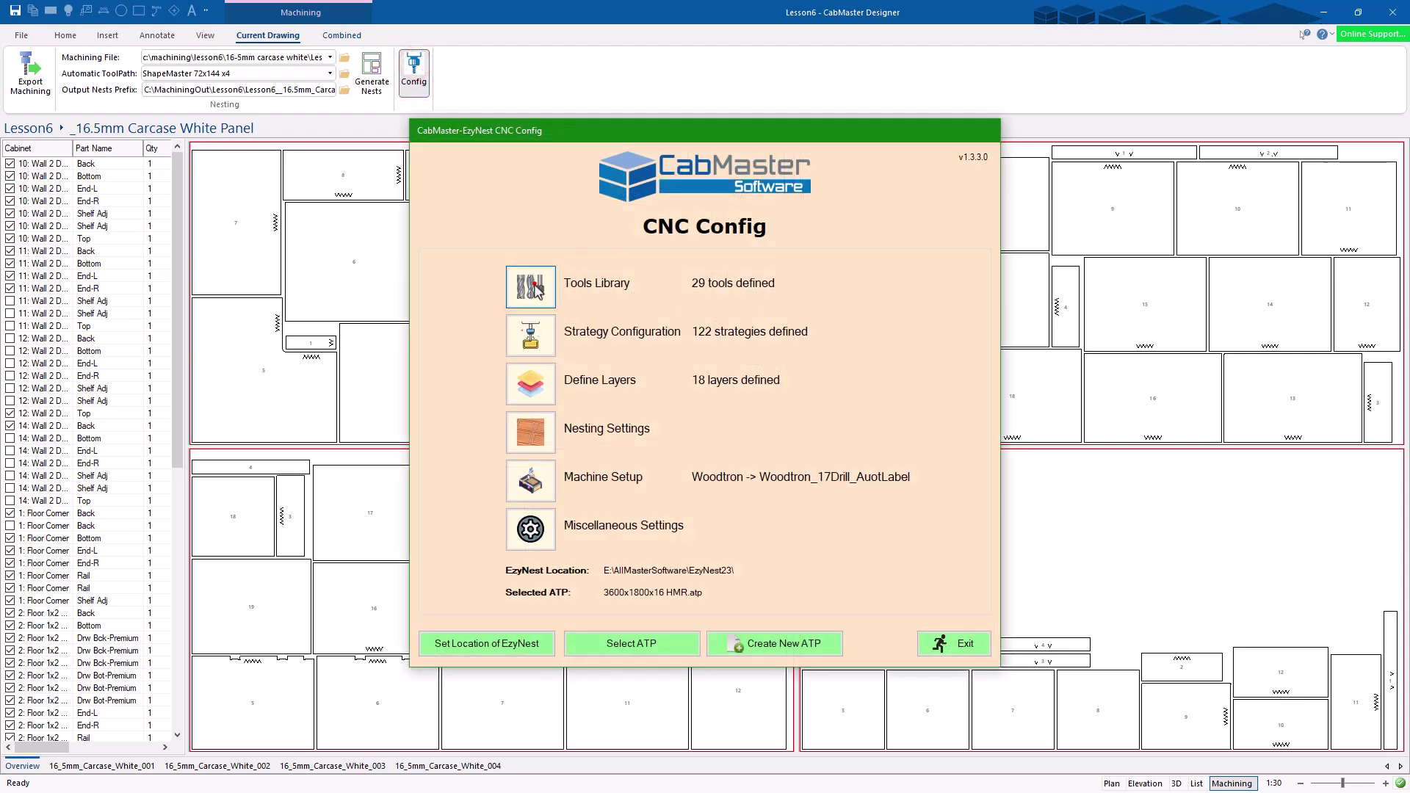
pyautogui.click(533, 288)
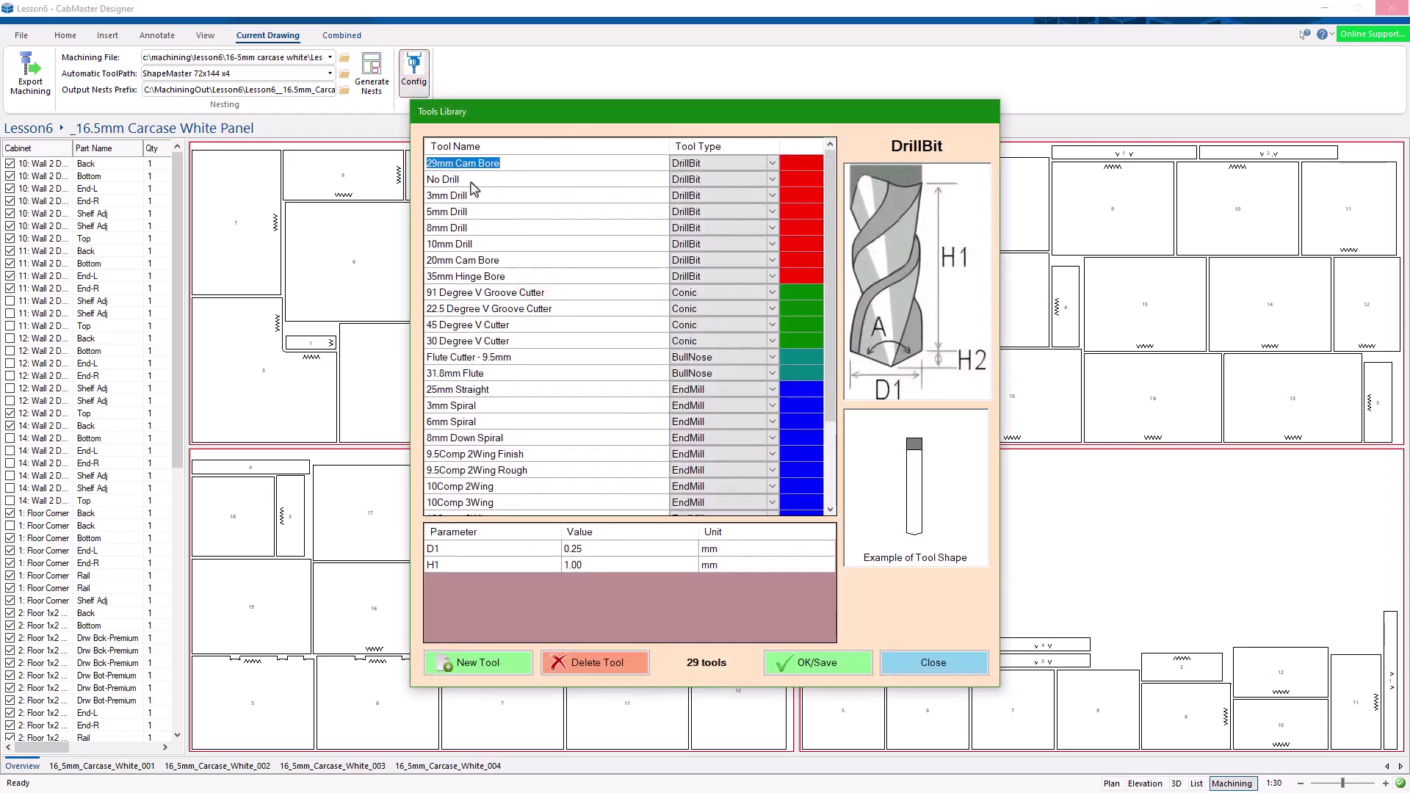
pyautogui.click(474, 324)
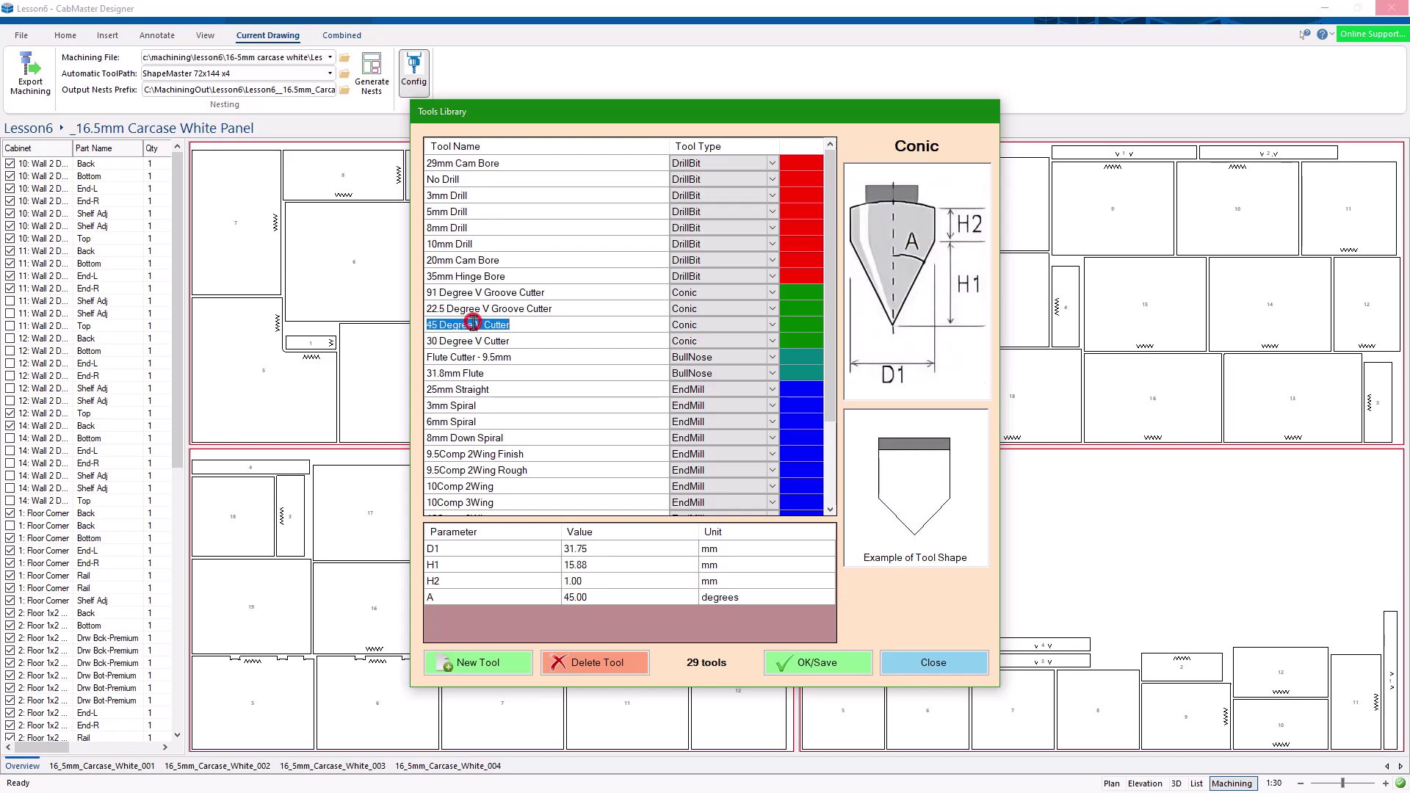
pyautogui.click(596, 598)
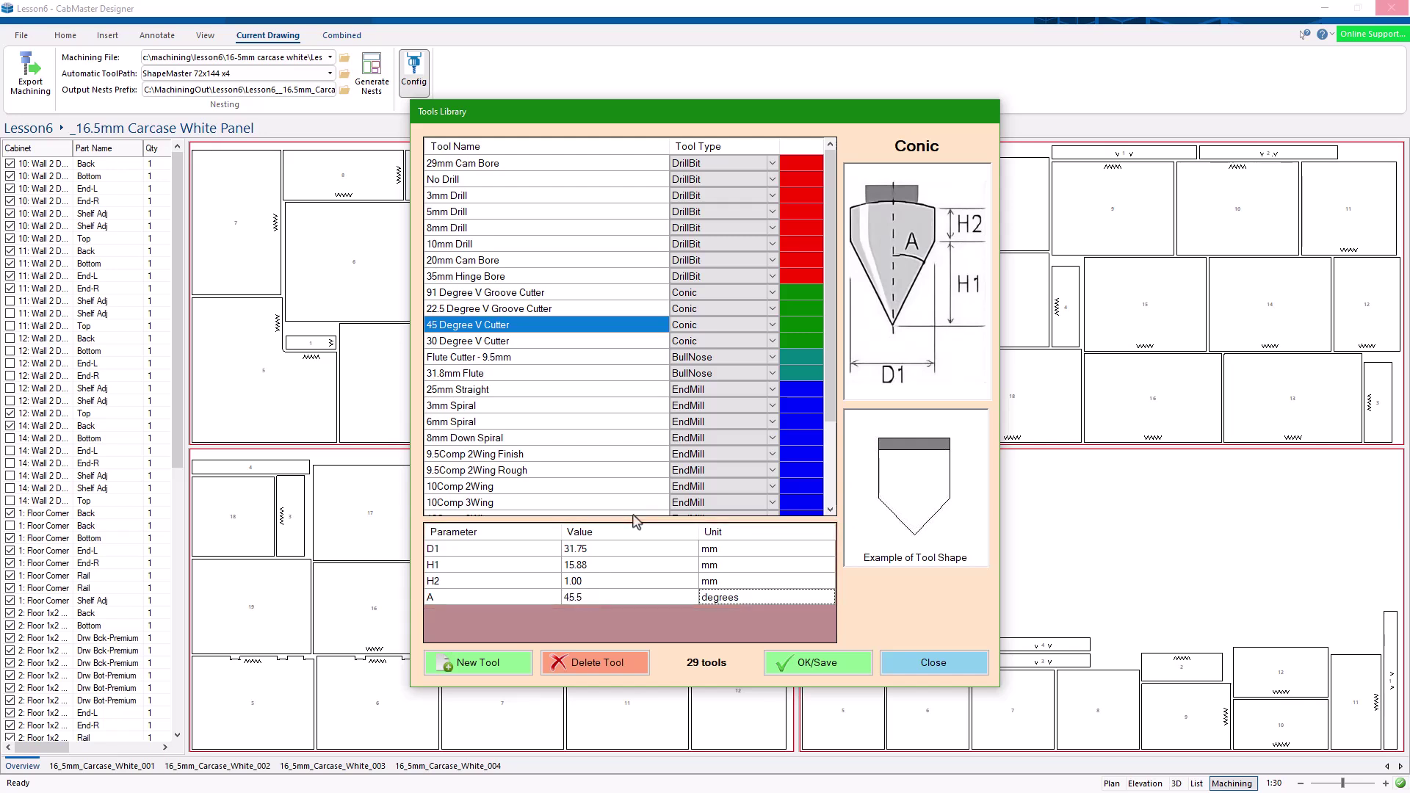
pyautogui.click(811, 663)
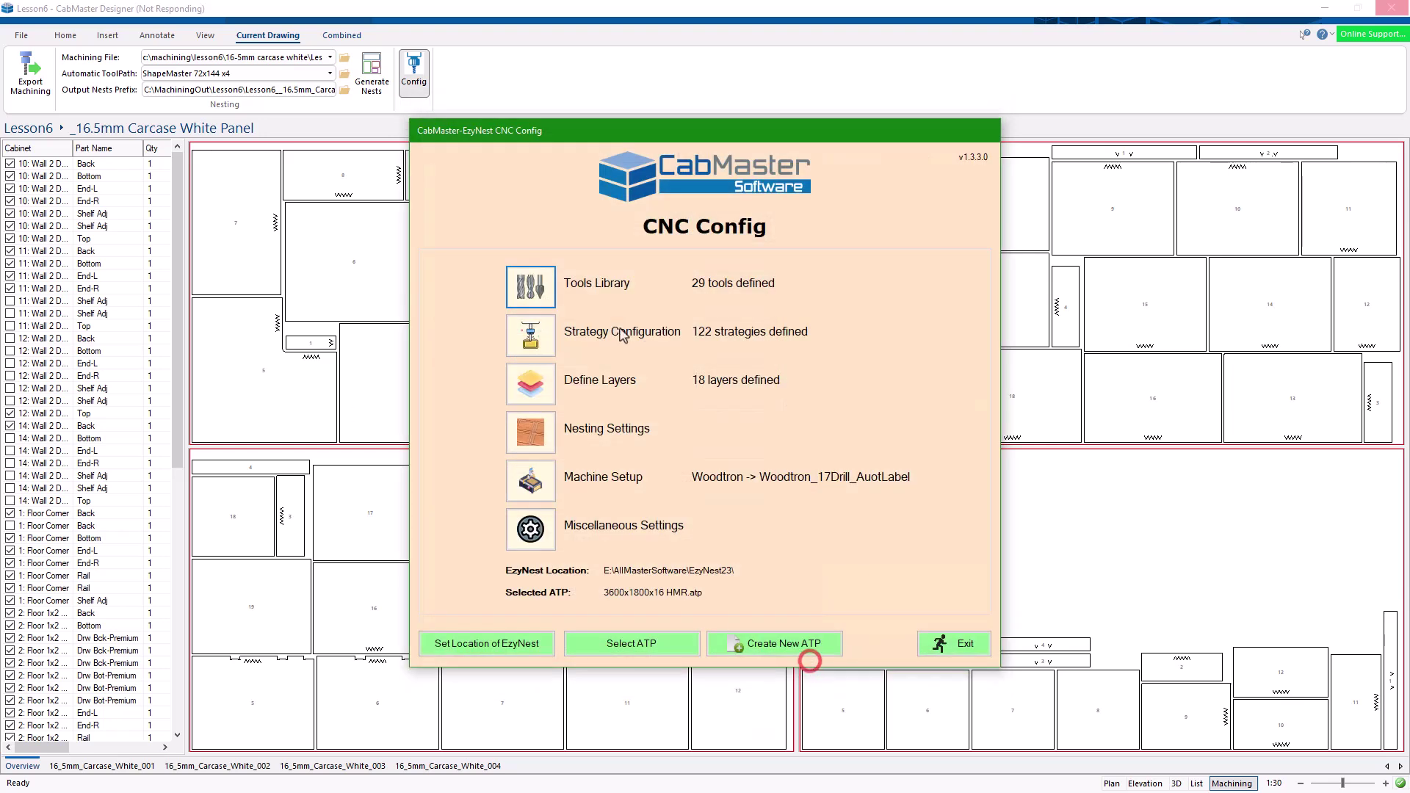
# - Review cutter parameters from the 20mm Hog Cutter through the 80mm Surfacing Cutter
pyautogui.click(530, 286)
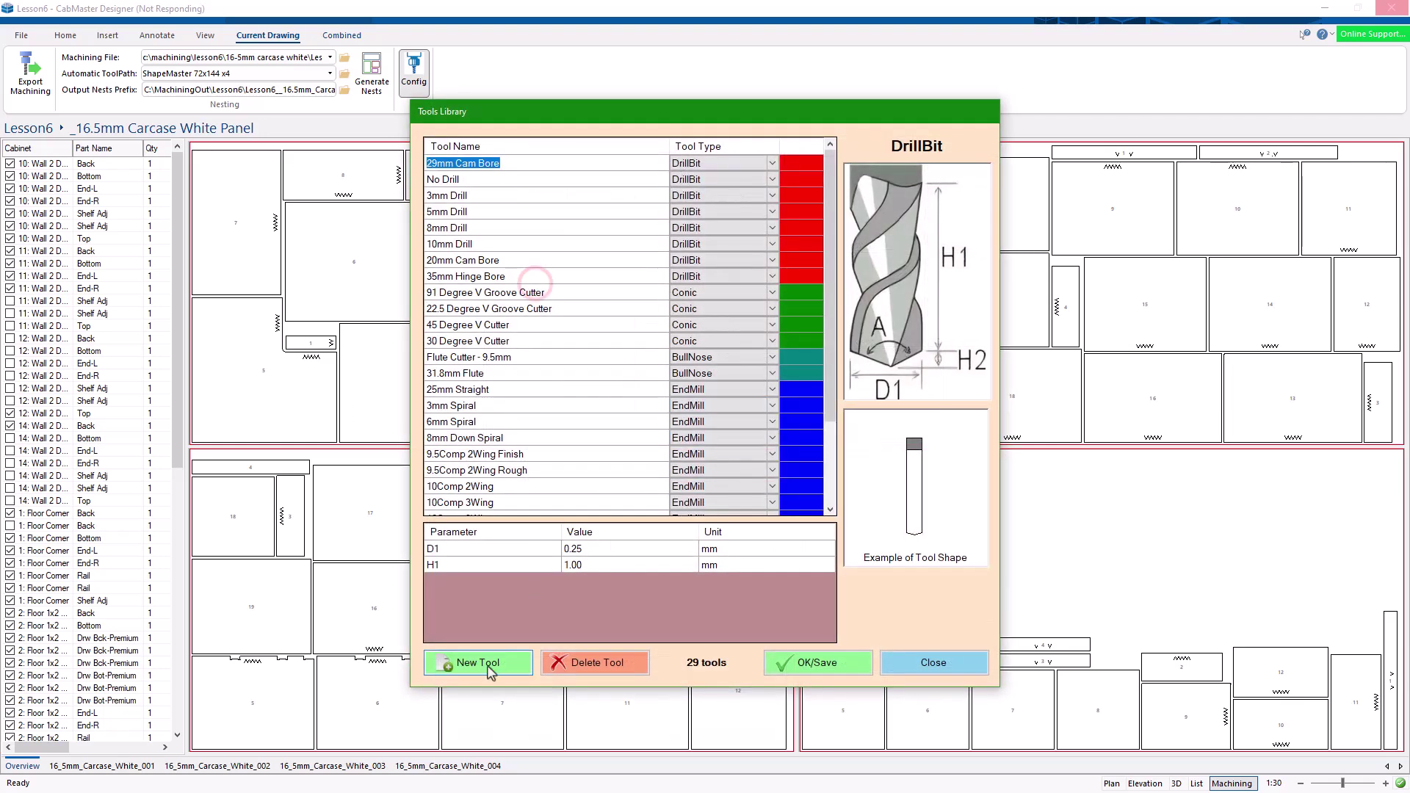
pyautogui.scroll(-3, 512, 442)
pyautogui.scroll(3, 499, 443)
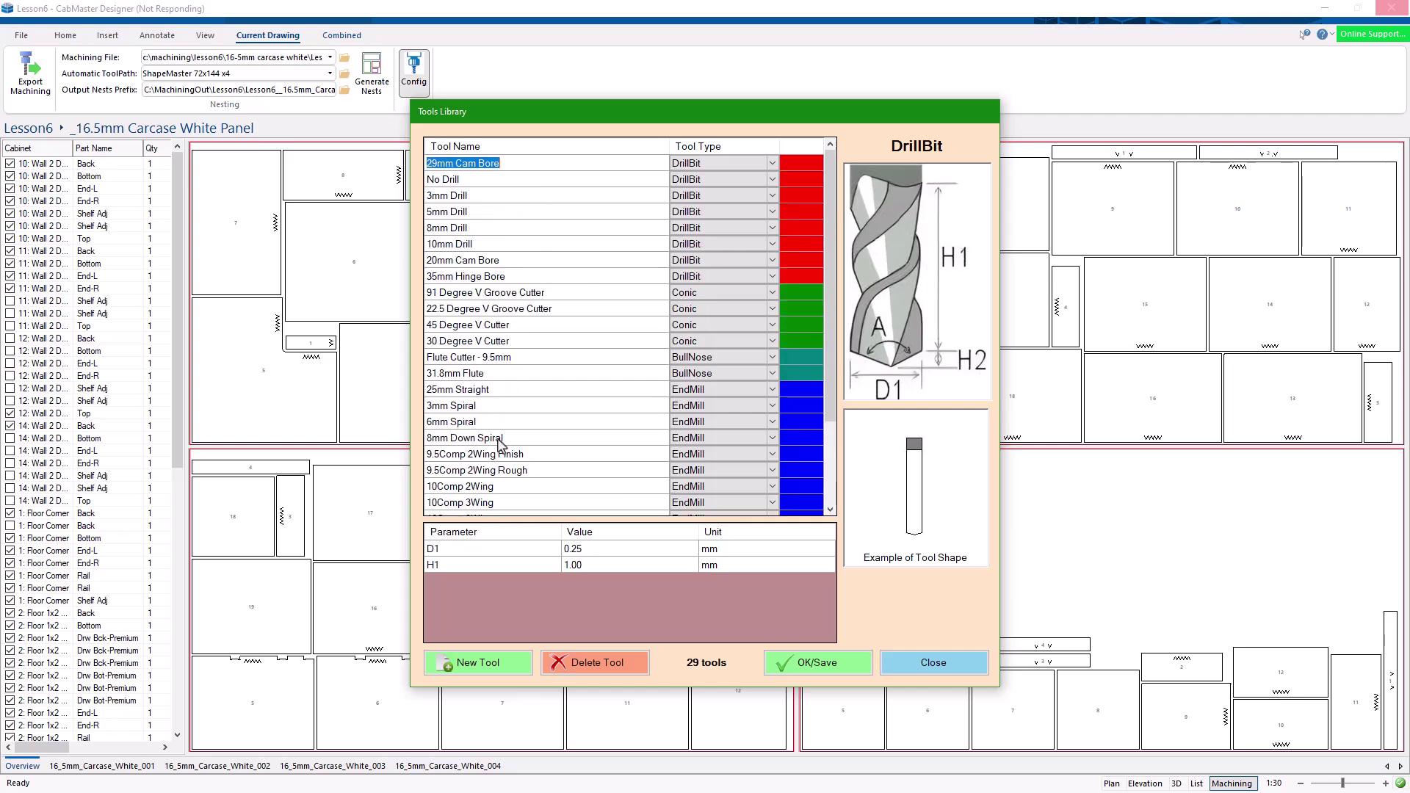
pyautogui.scroll(-3, 481, 365)
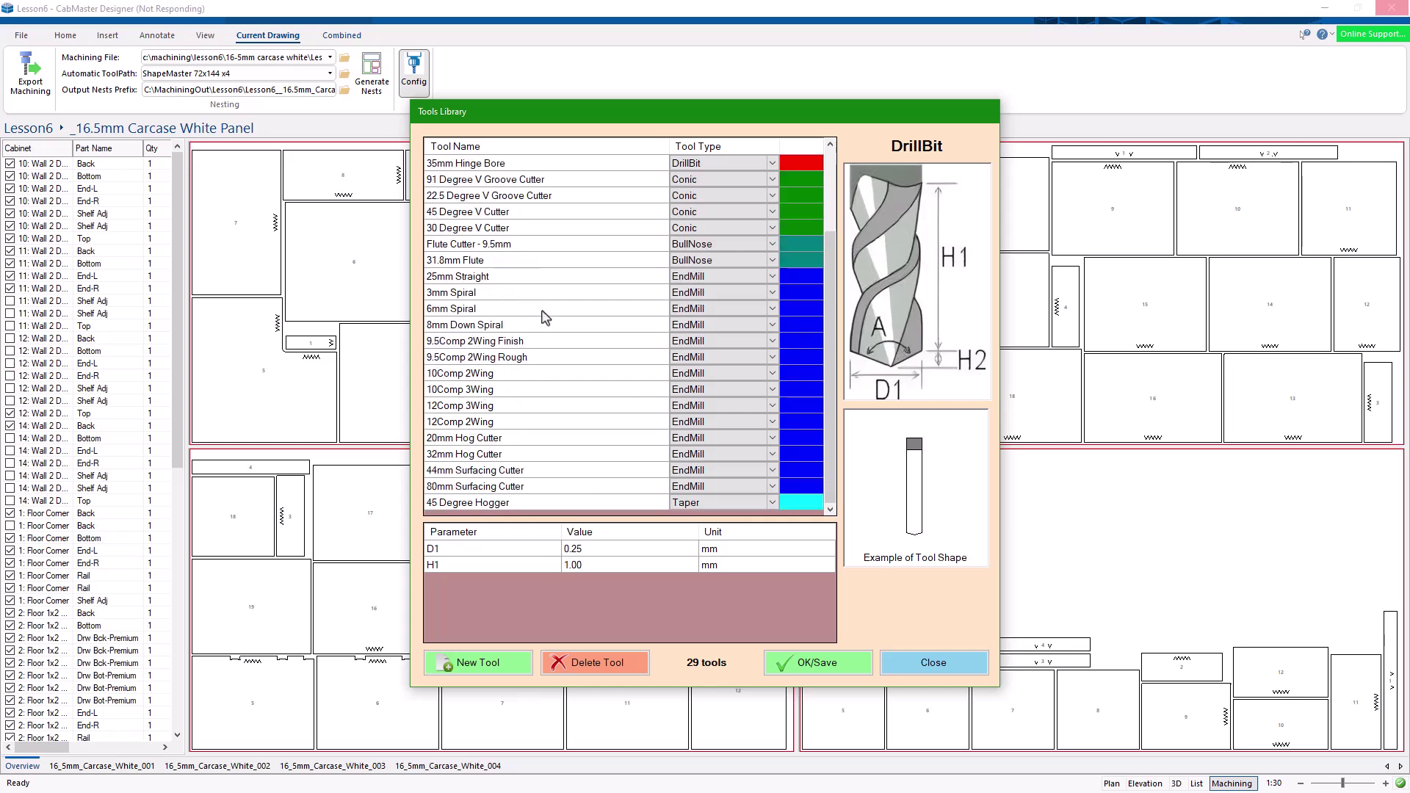
pyautogui.click(479, 407)
pyautogui.click(478, 422)
pyautogui.click(481, 438)
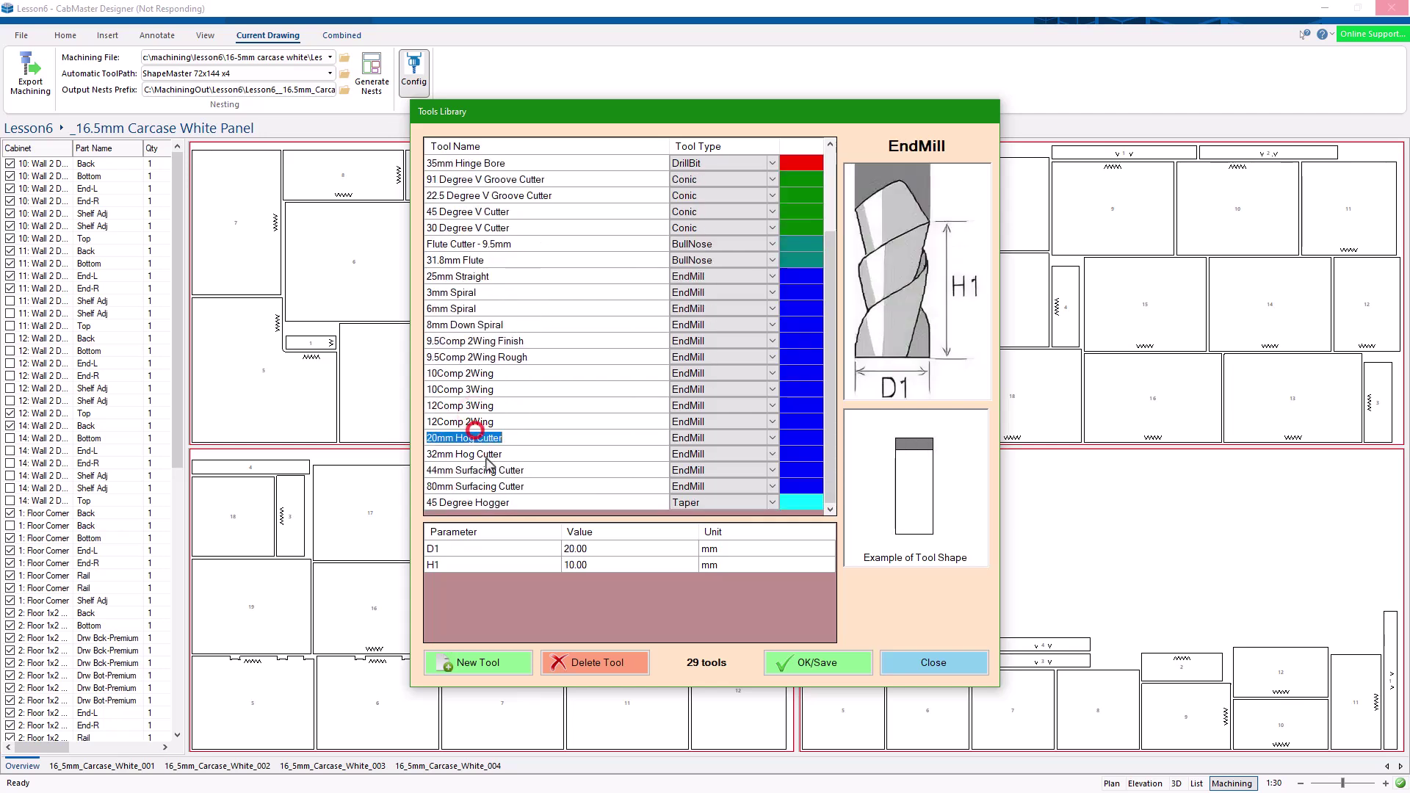
pyautogui.click(486, 456)
pyautogui.click(482, 487)
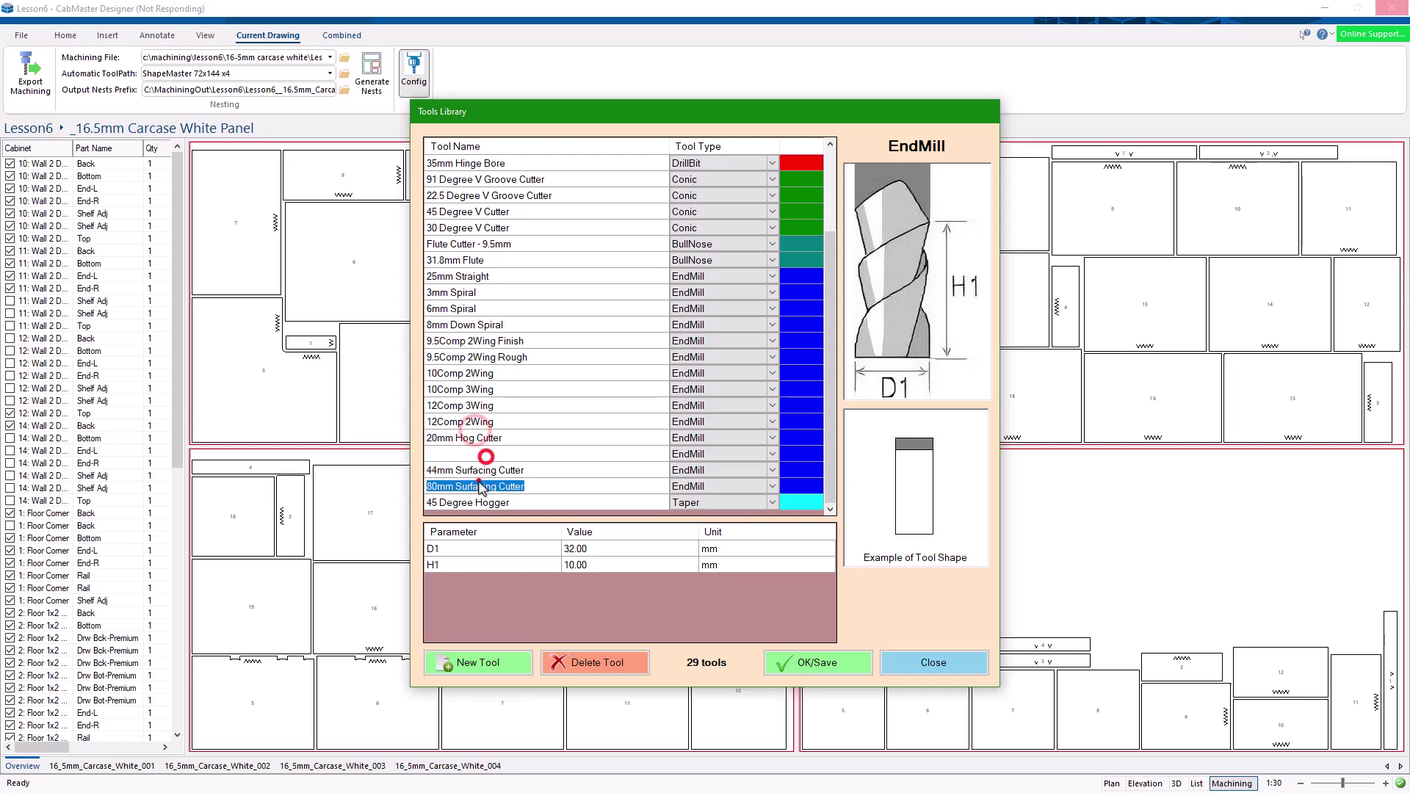
# - View the 25mm Straight, 6mm Spiral and 45 Degree V Cutter parameters, then close the library
pyautogui.click(454, 278)
pyautogui.click(452, 308)
pyautogui.click(470, 212)
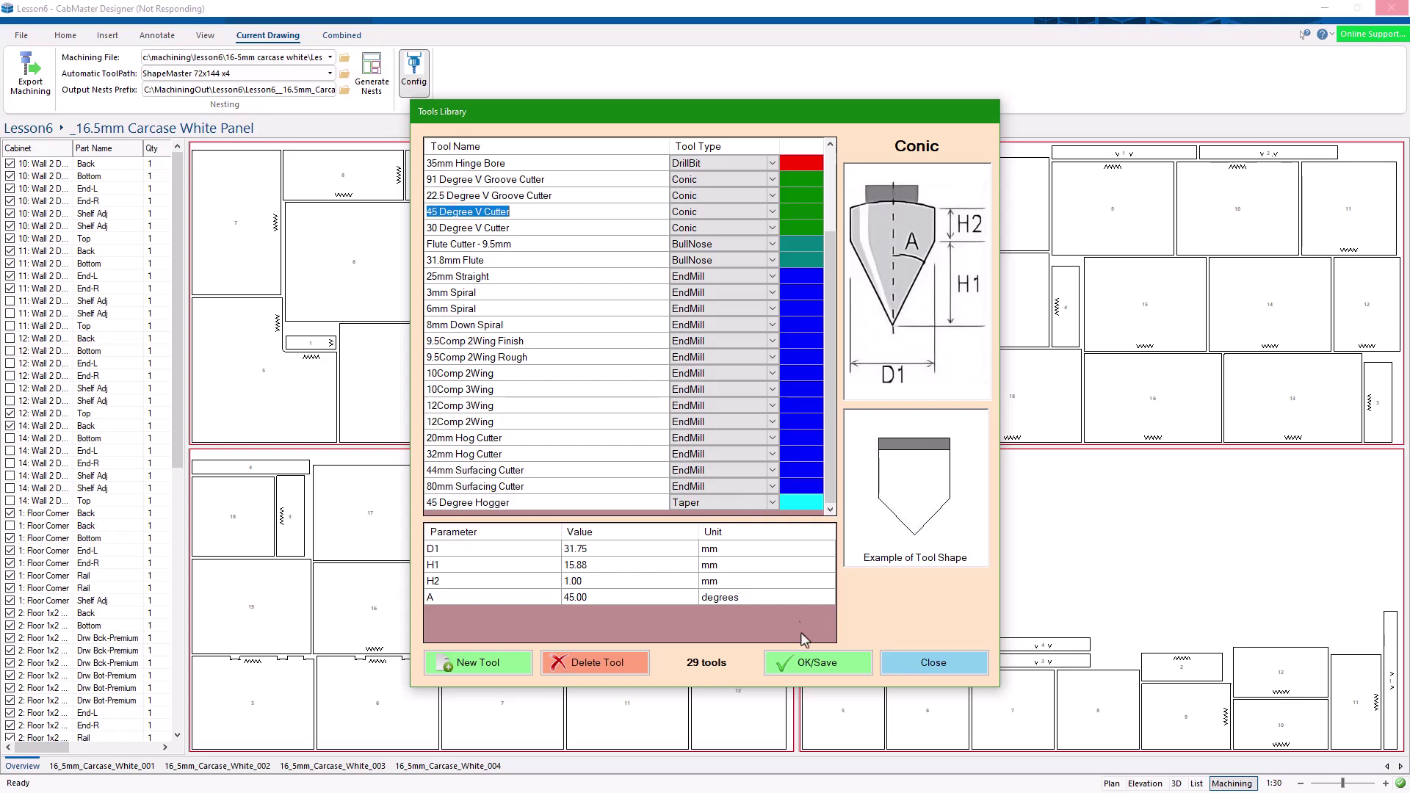
pyautogui.click(943, 660)
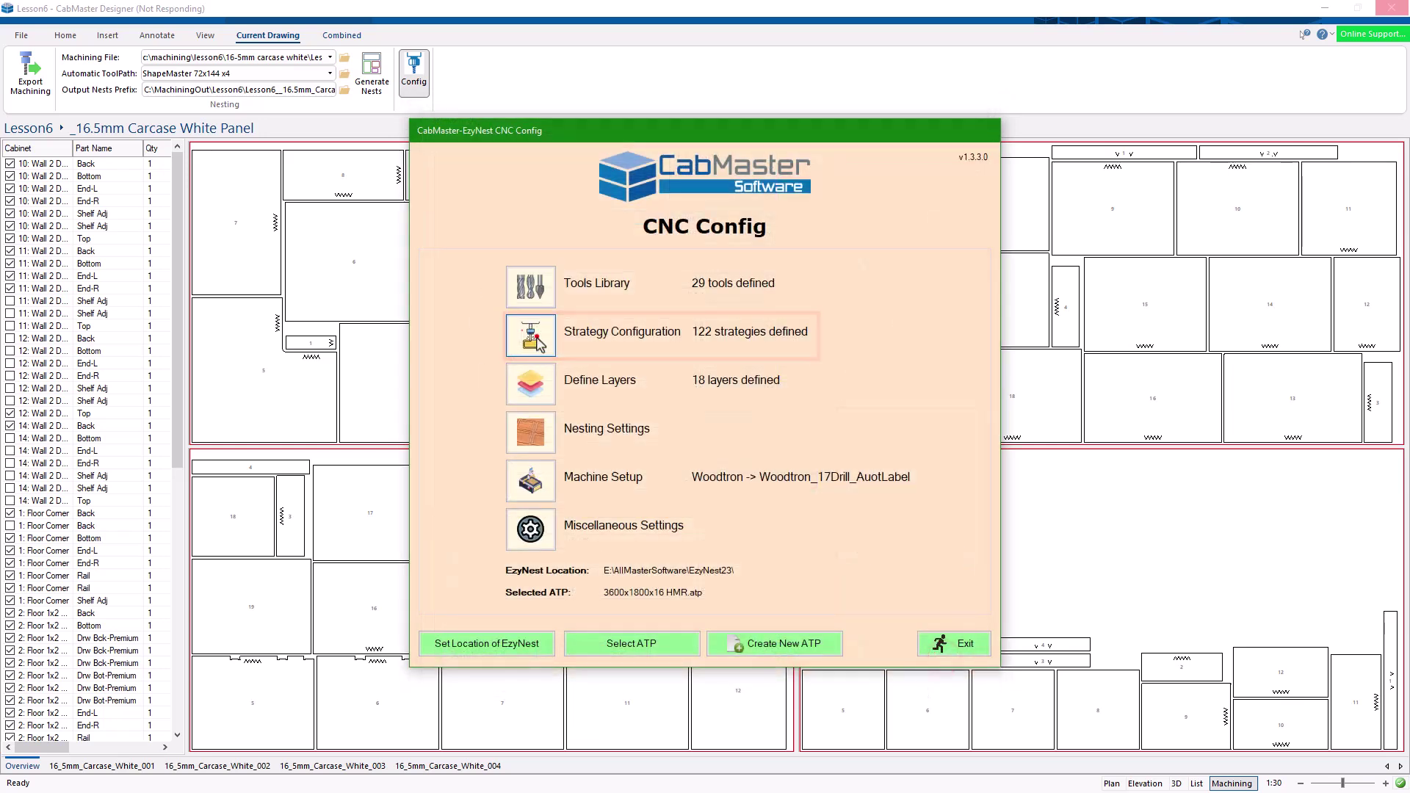
pyautogui.click(616, 334)
pyautogui.click(764, 257)
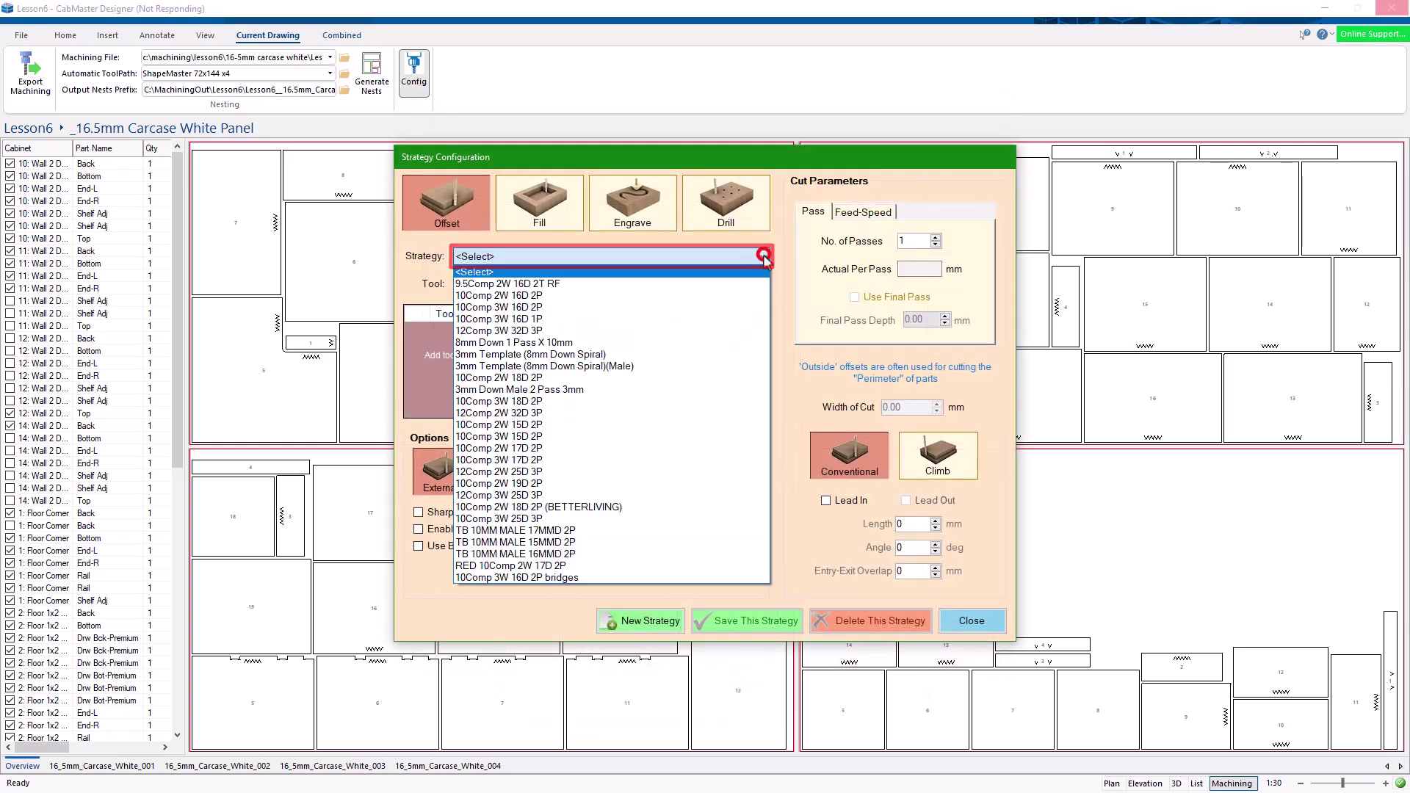
pyautogui.click(556, 295)
pyautogui.click(646, 285)
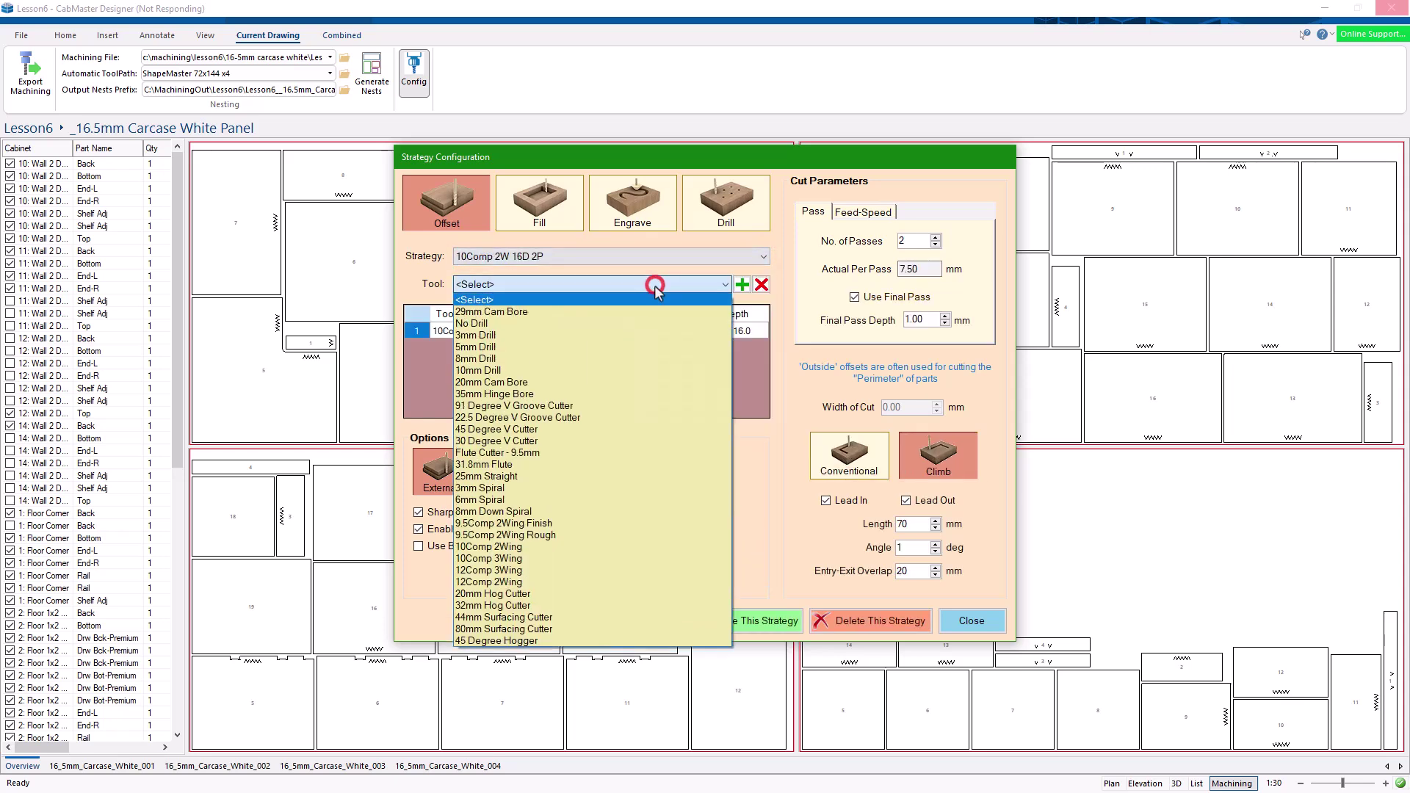
pyautogui.click(511, 311)
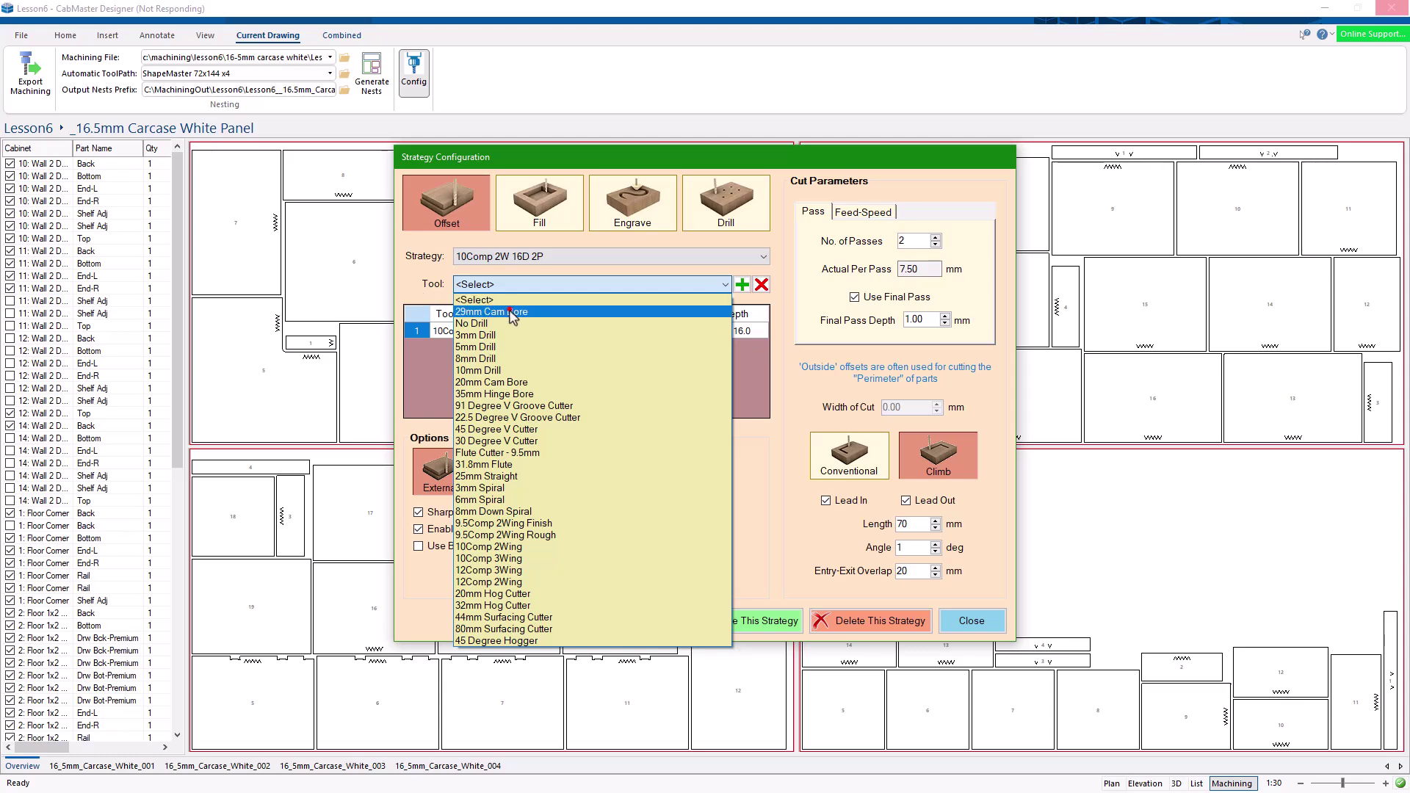
pyautogui.click(628, 283)
pyautogui.click(518, 381)
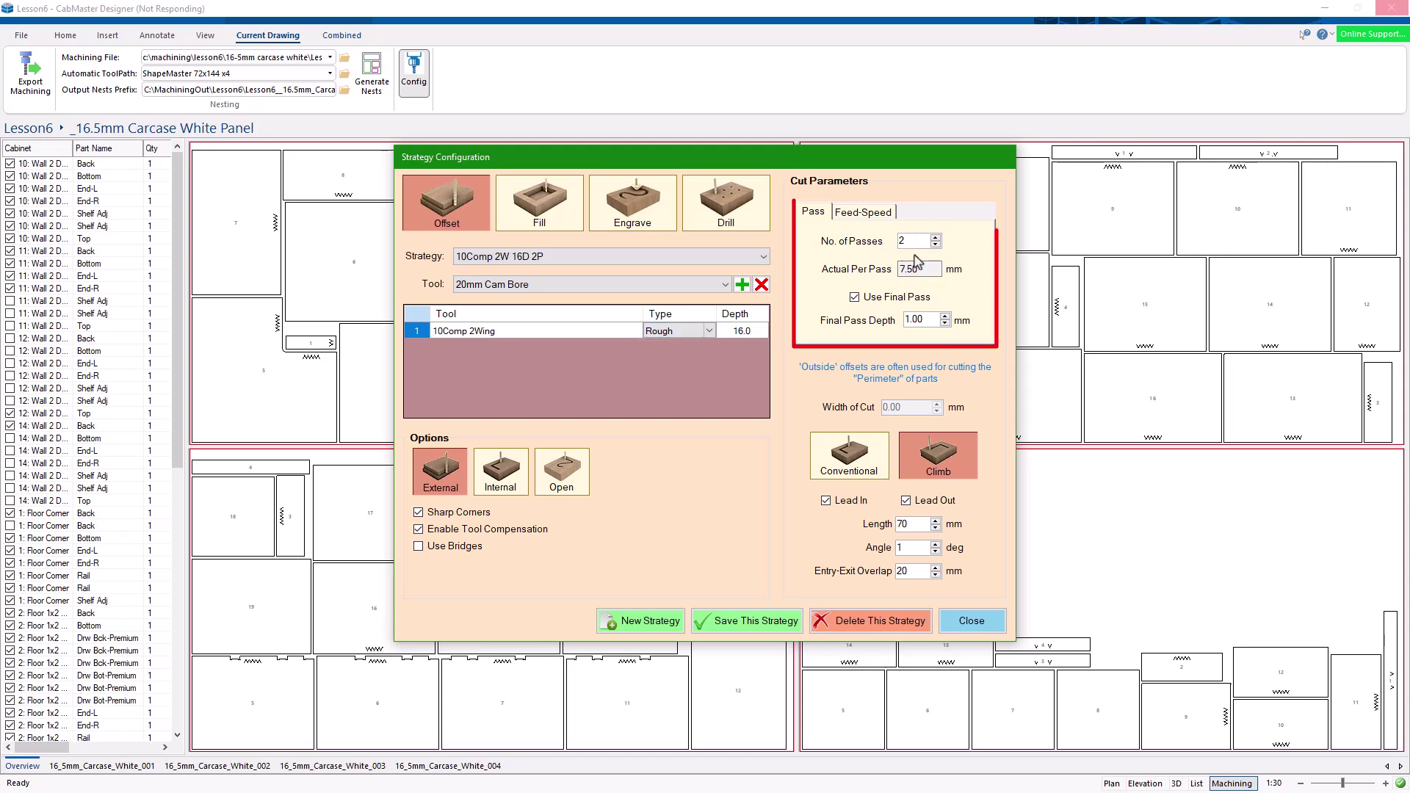
pyautogui.click(867, 214)
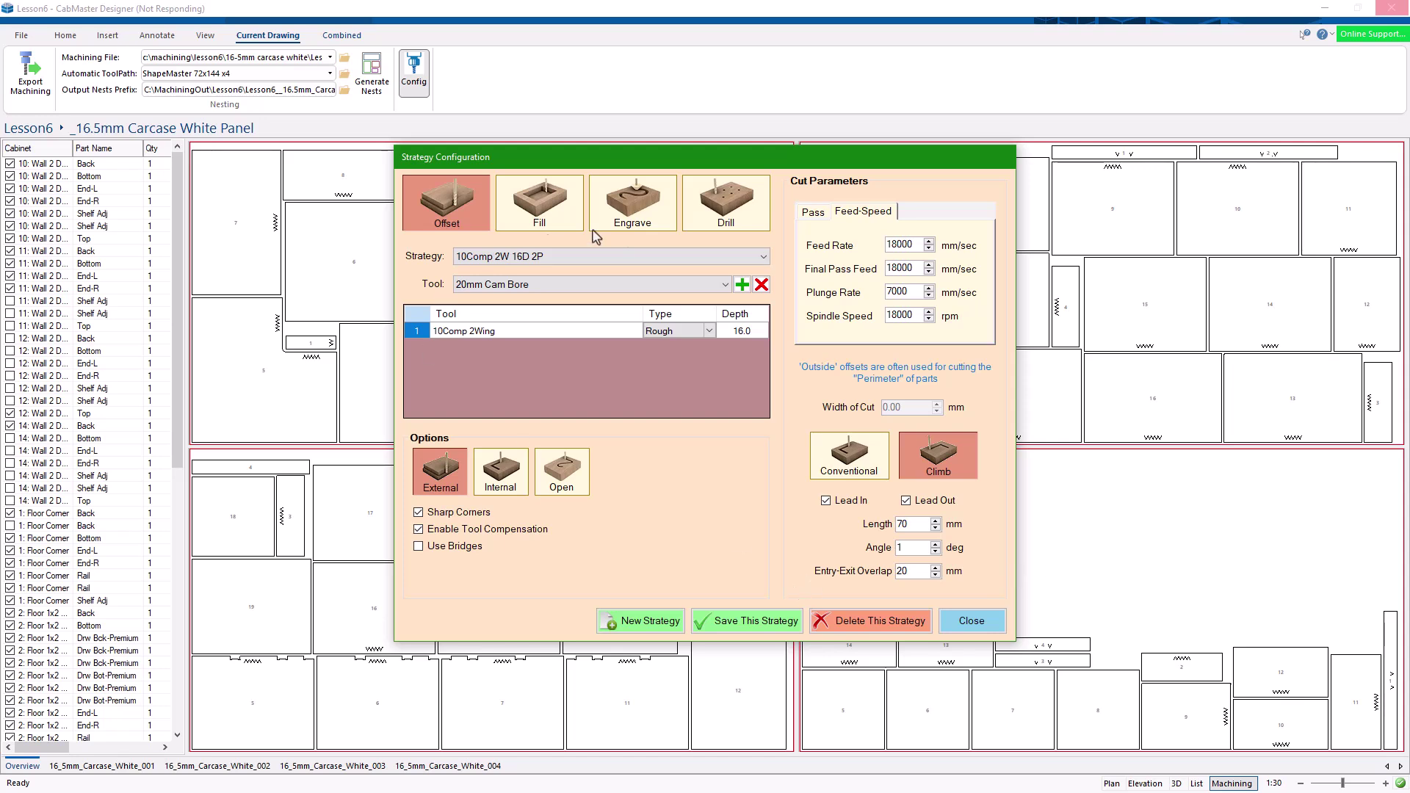
pyautogui.click(724, 284)
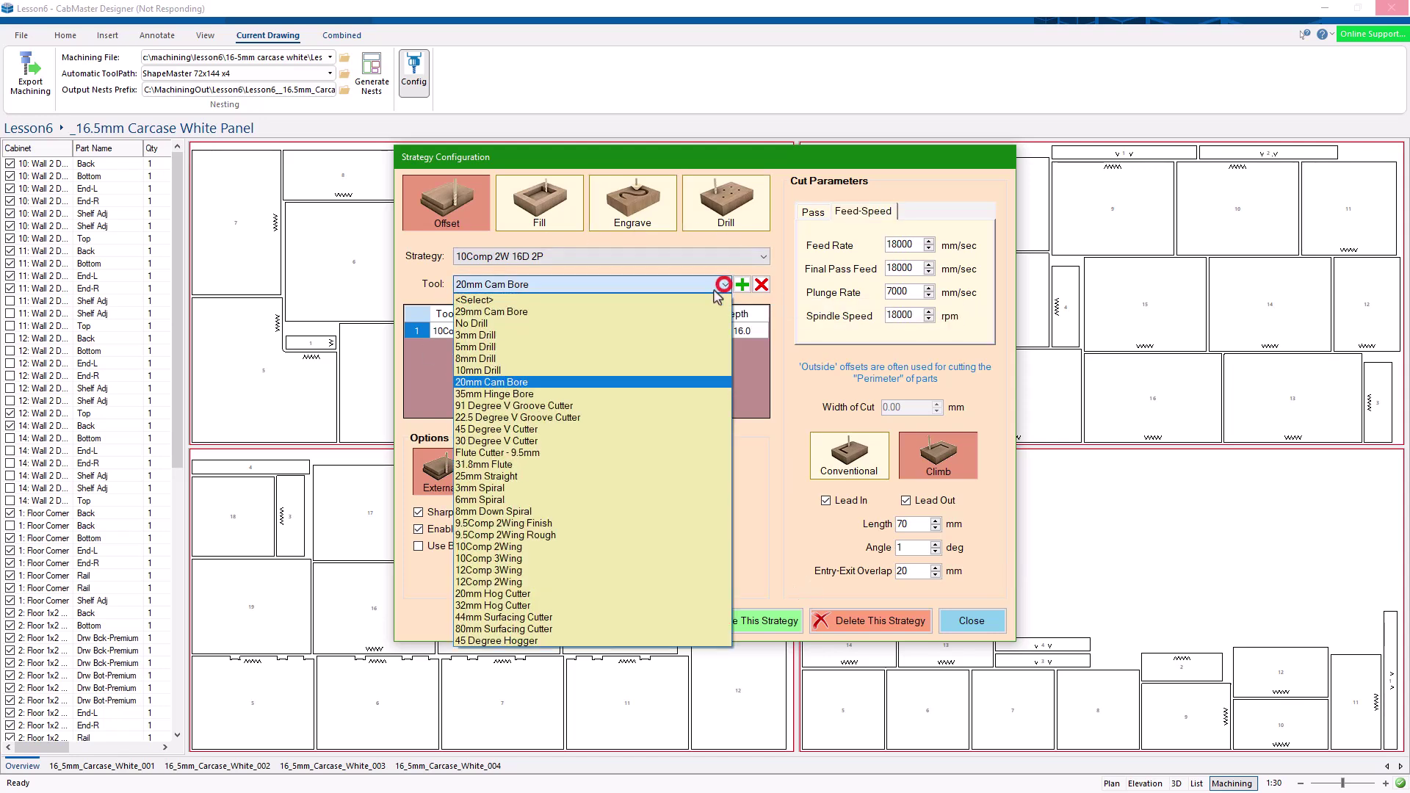
pyautogui.click(565, 501)
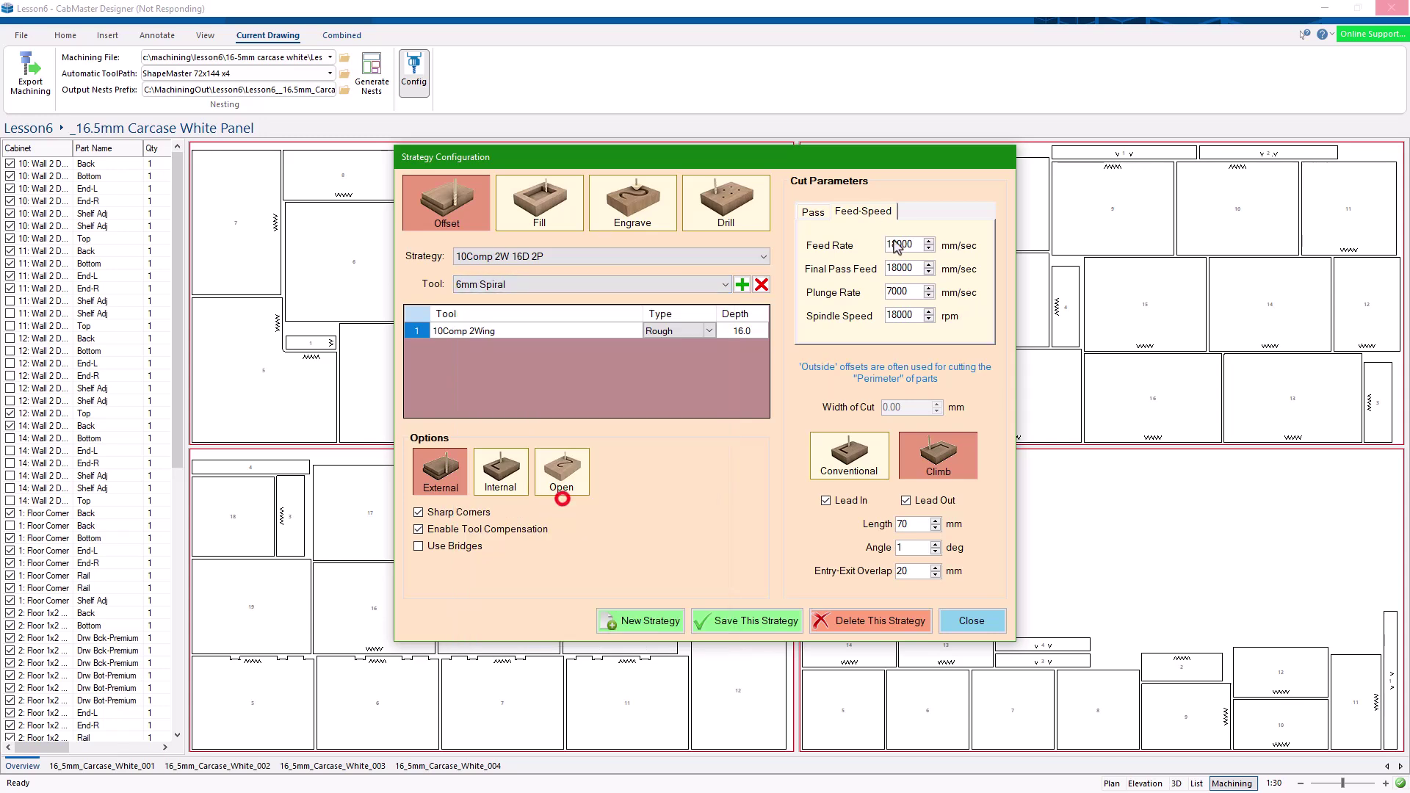
pyautogui.click(741, 284)
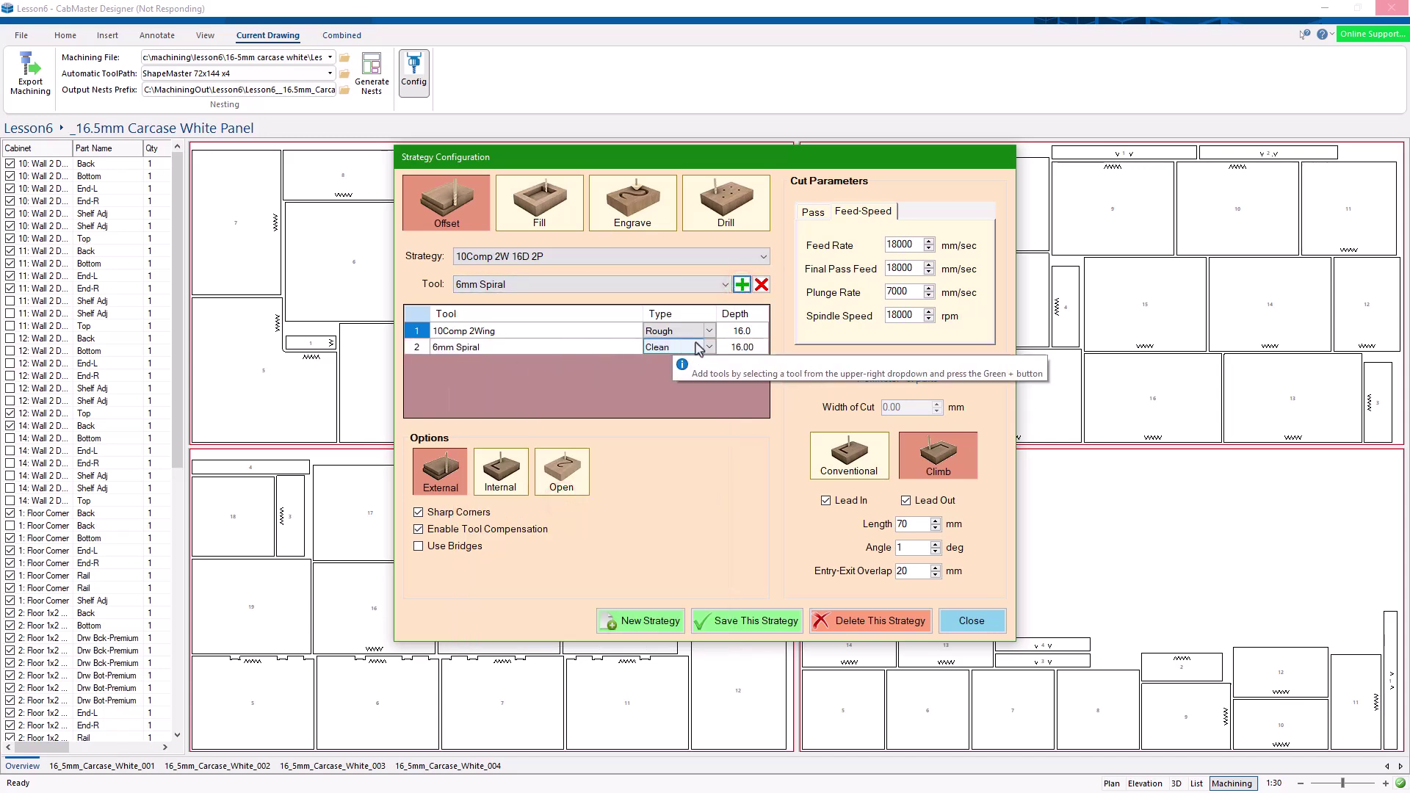
pyautogui.click(750, 347)
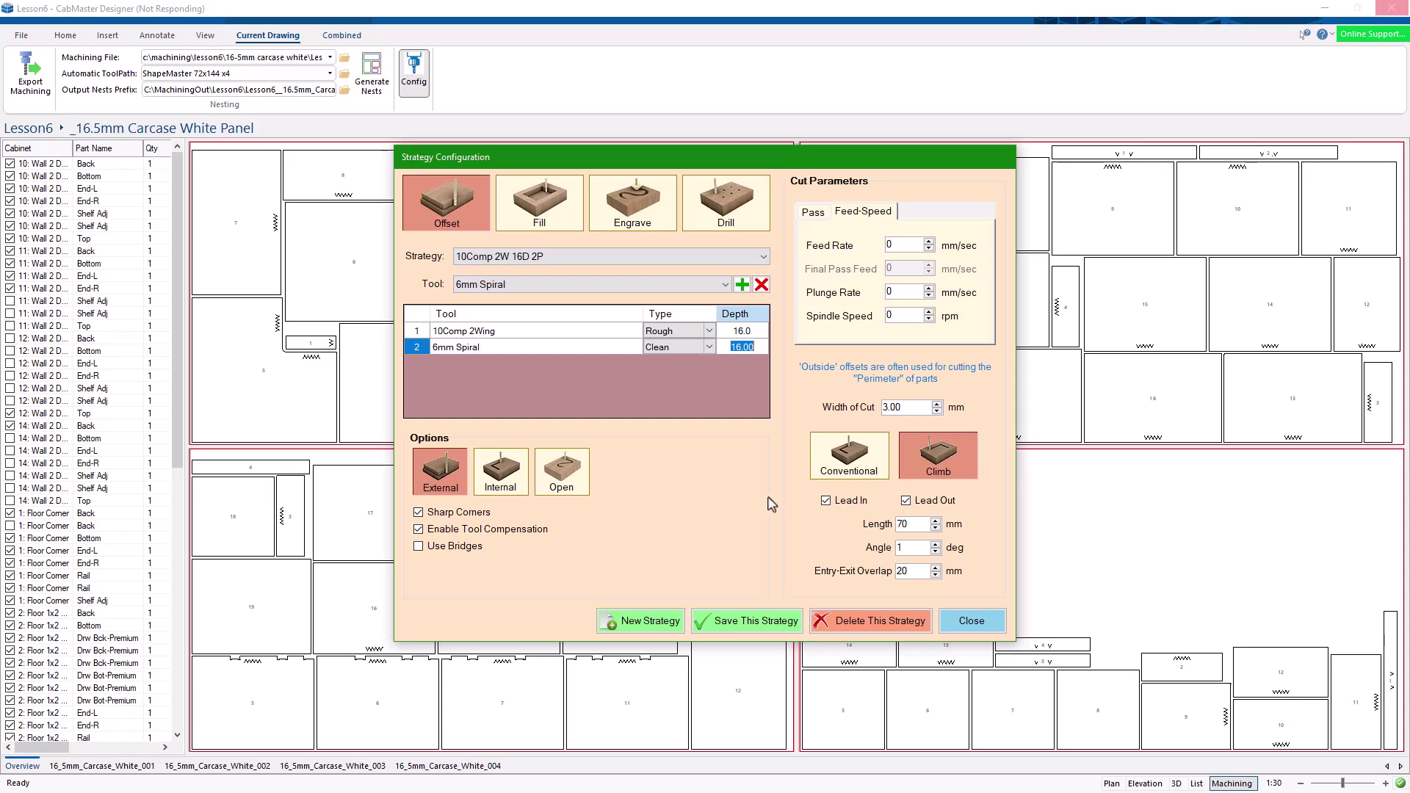
pyautogui.click(982, 622)
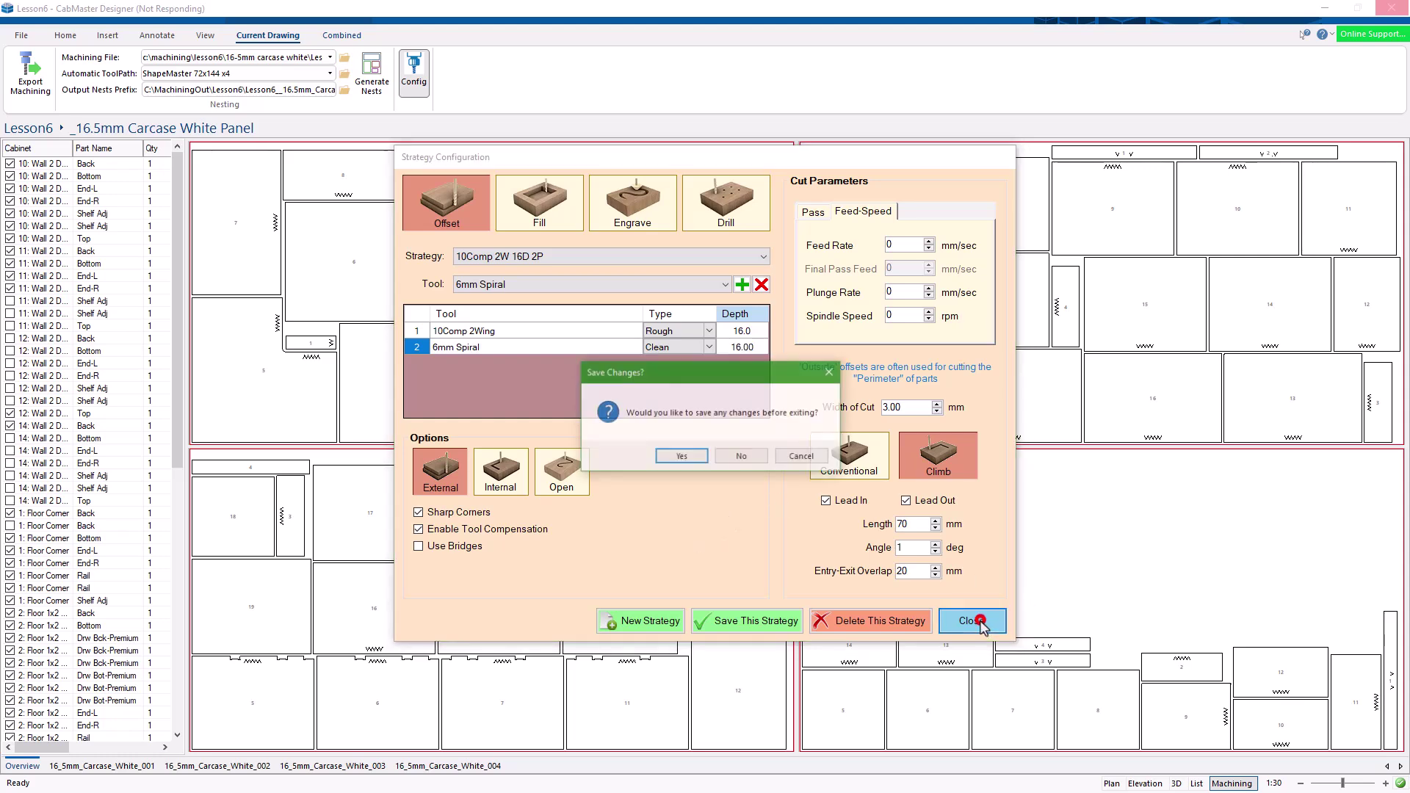
pyautogui.click(742, 456)
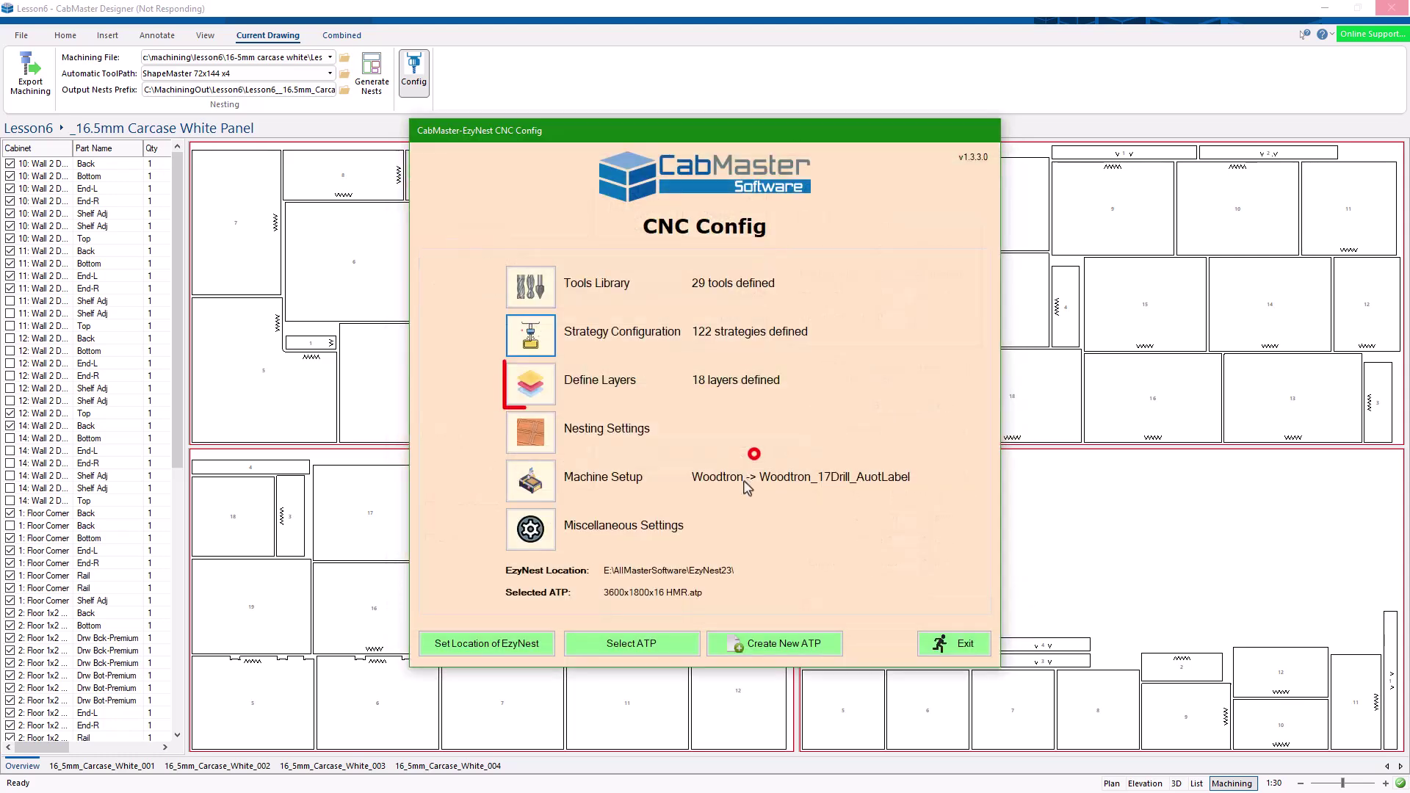
pyautogui.click(542, 385)
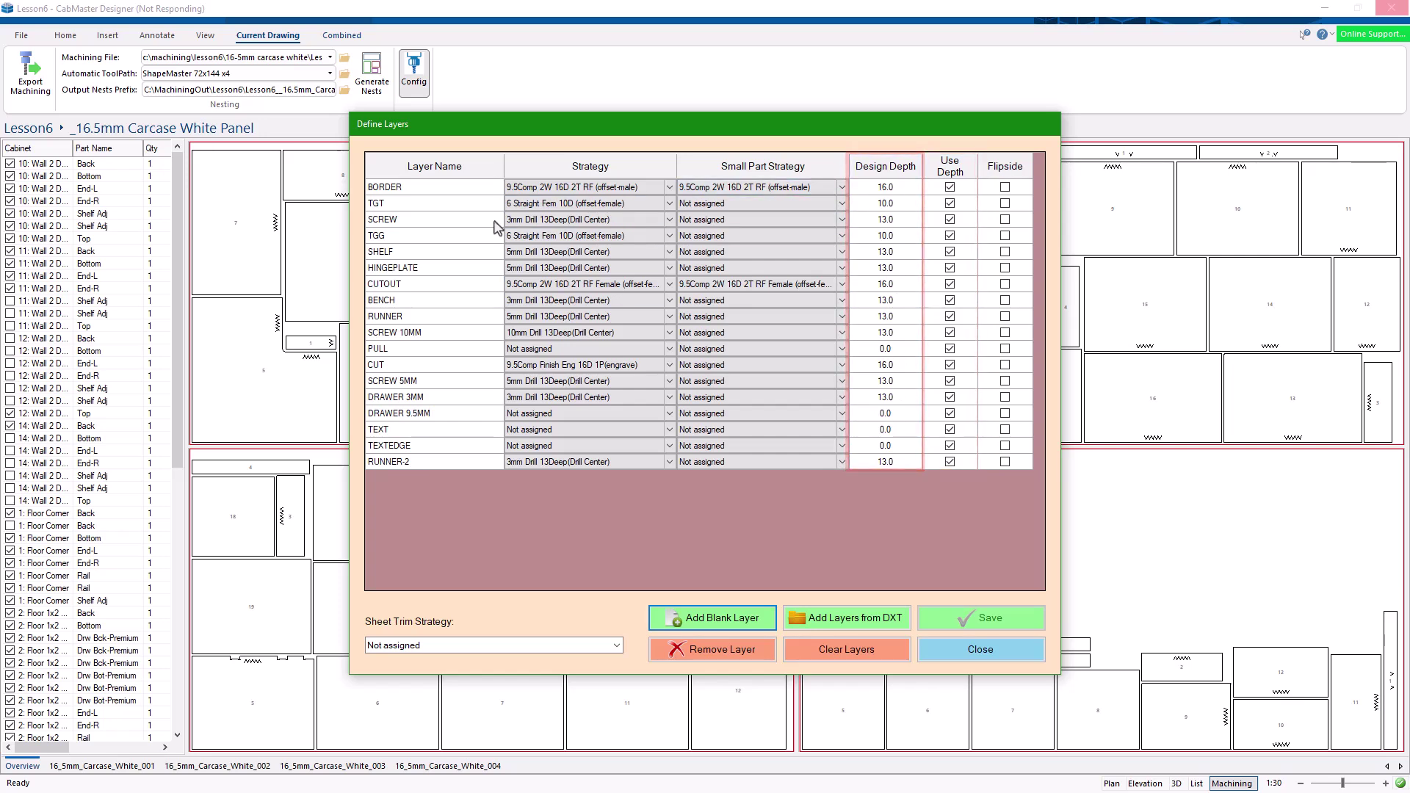
pyautogui.click(987, 652)
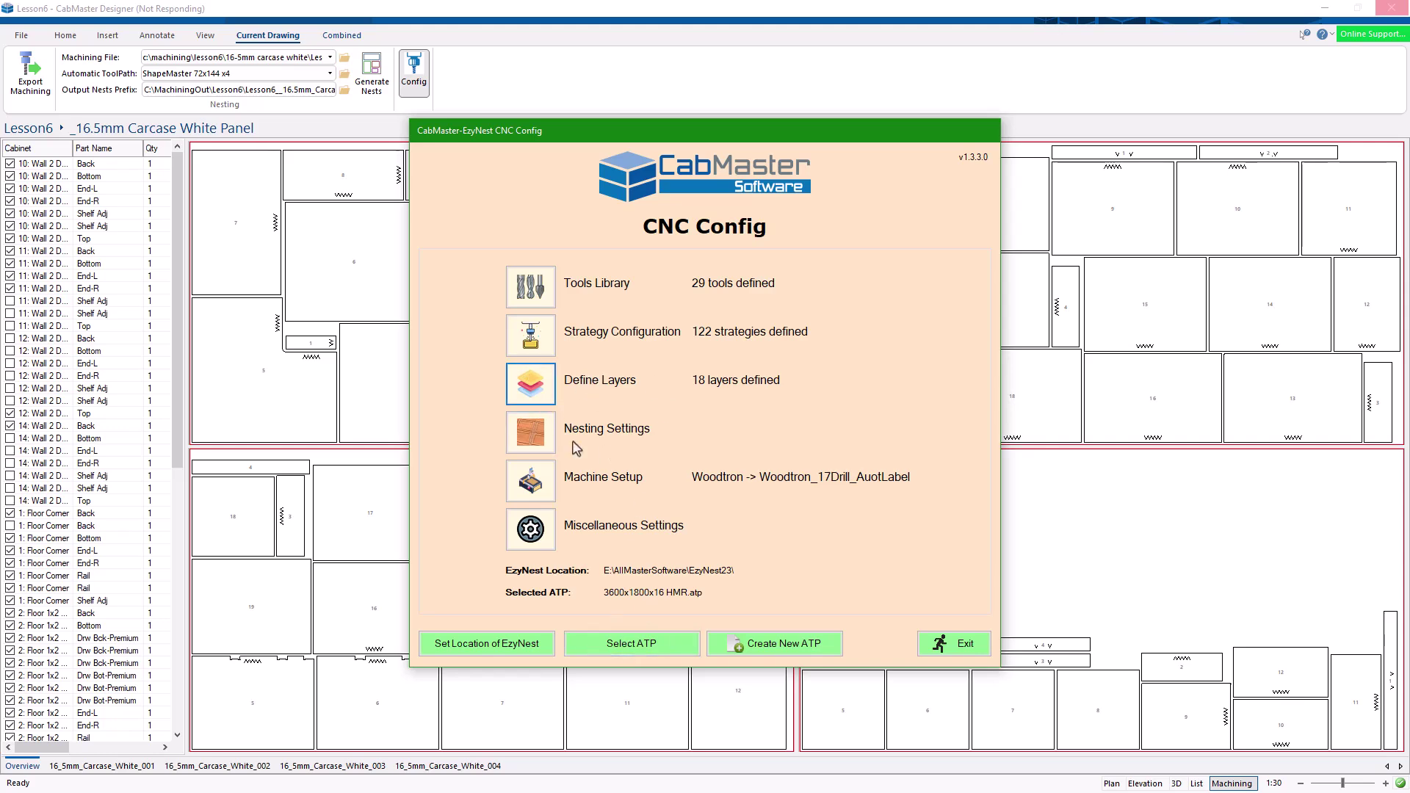
# - Keep label output on with the CabMaster 105x74.lds design, save Machine Setup, and exit CNC Config
pyautogui.click(529, 480)
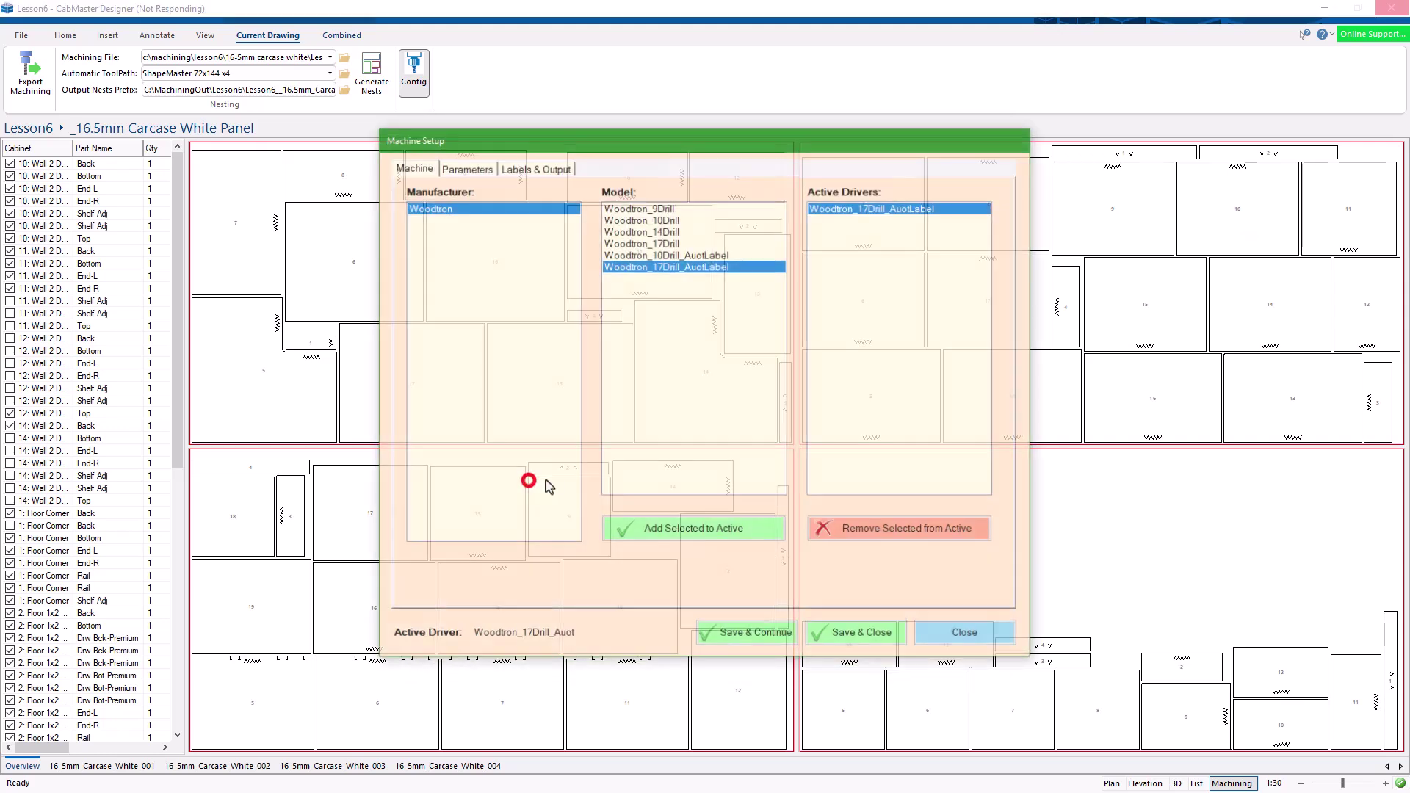
pyautogui.click(520, 166)
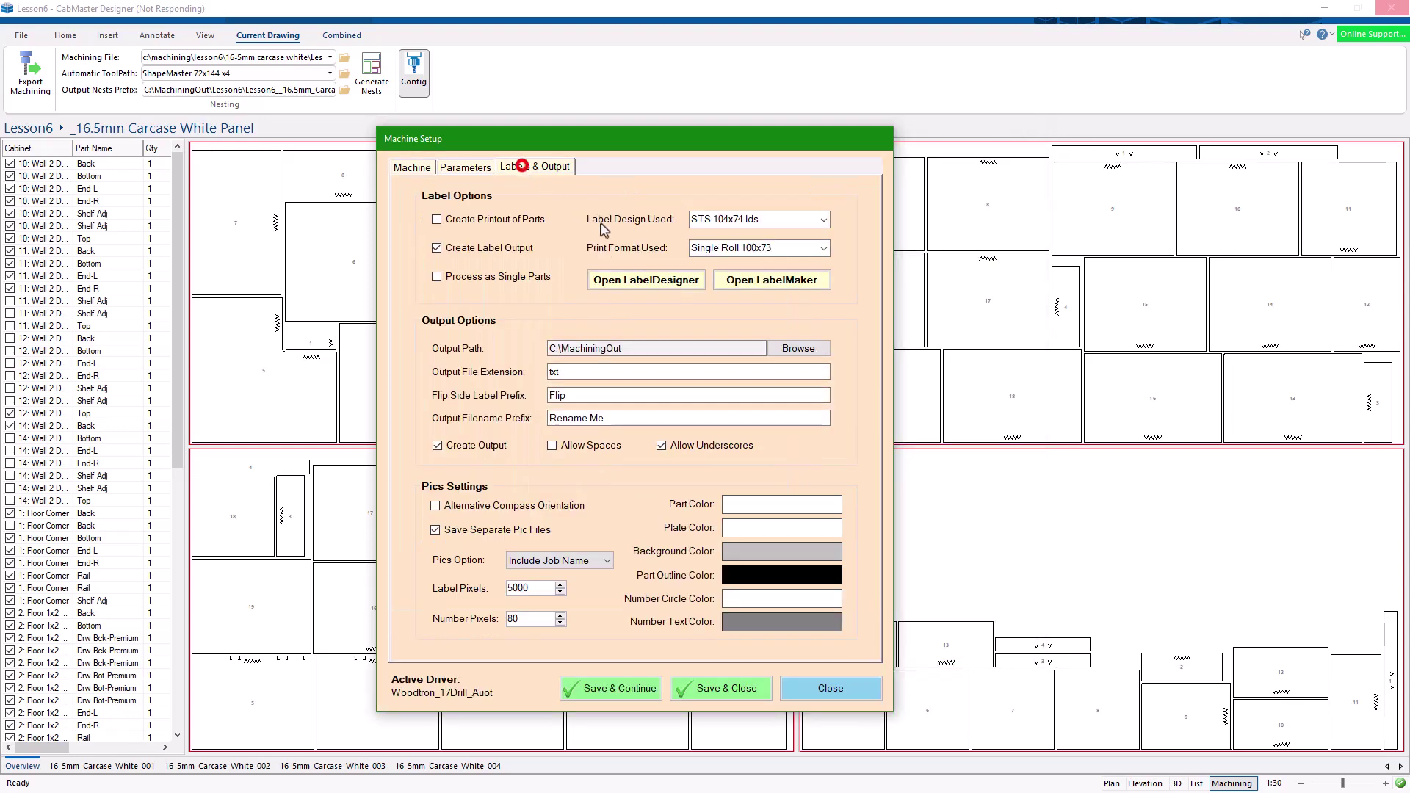
pyautogui.click(441, 249)
pyautogui.click(438, 249)
pyautogui.click(761, 222)
pyautogui.click(821, 220)
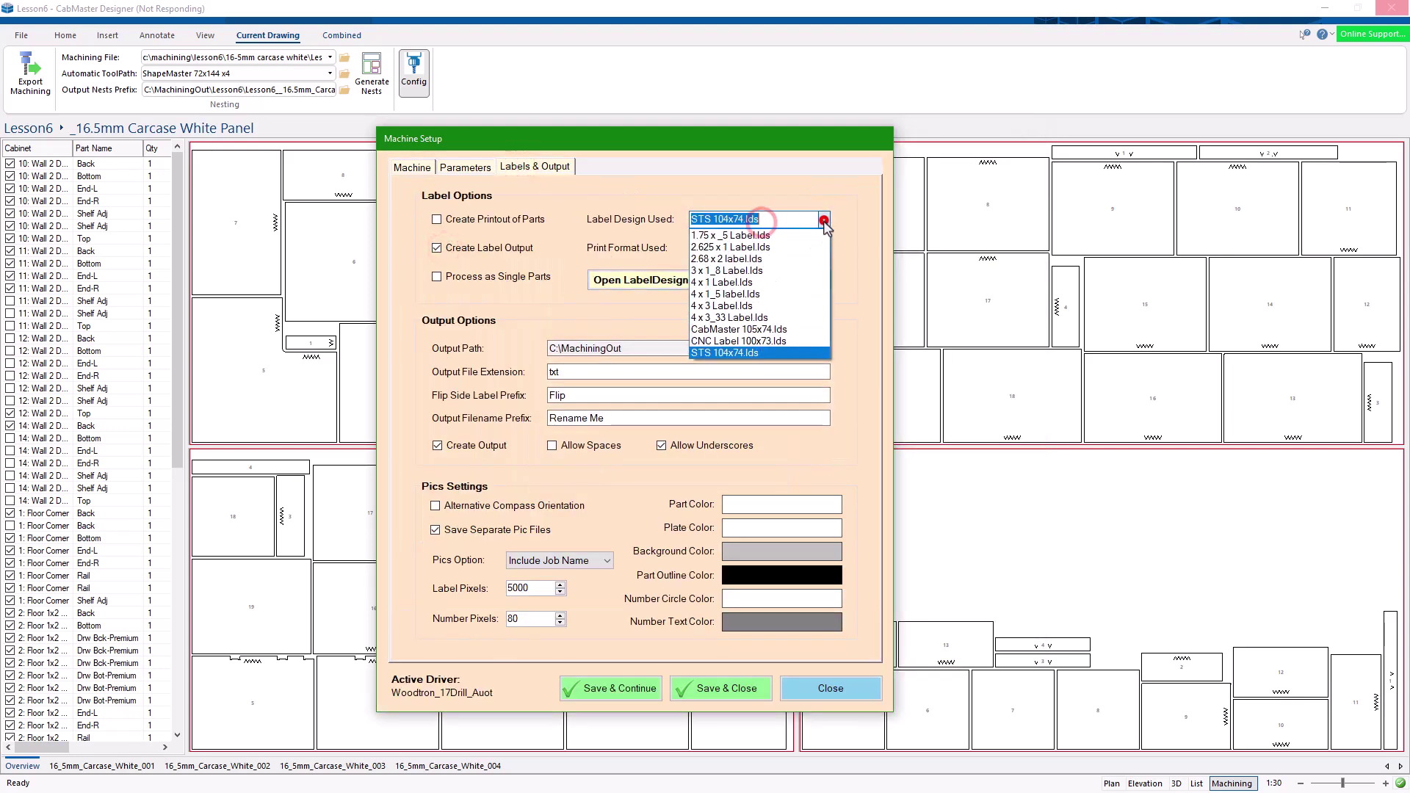
pyautogui.click(765, 328)
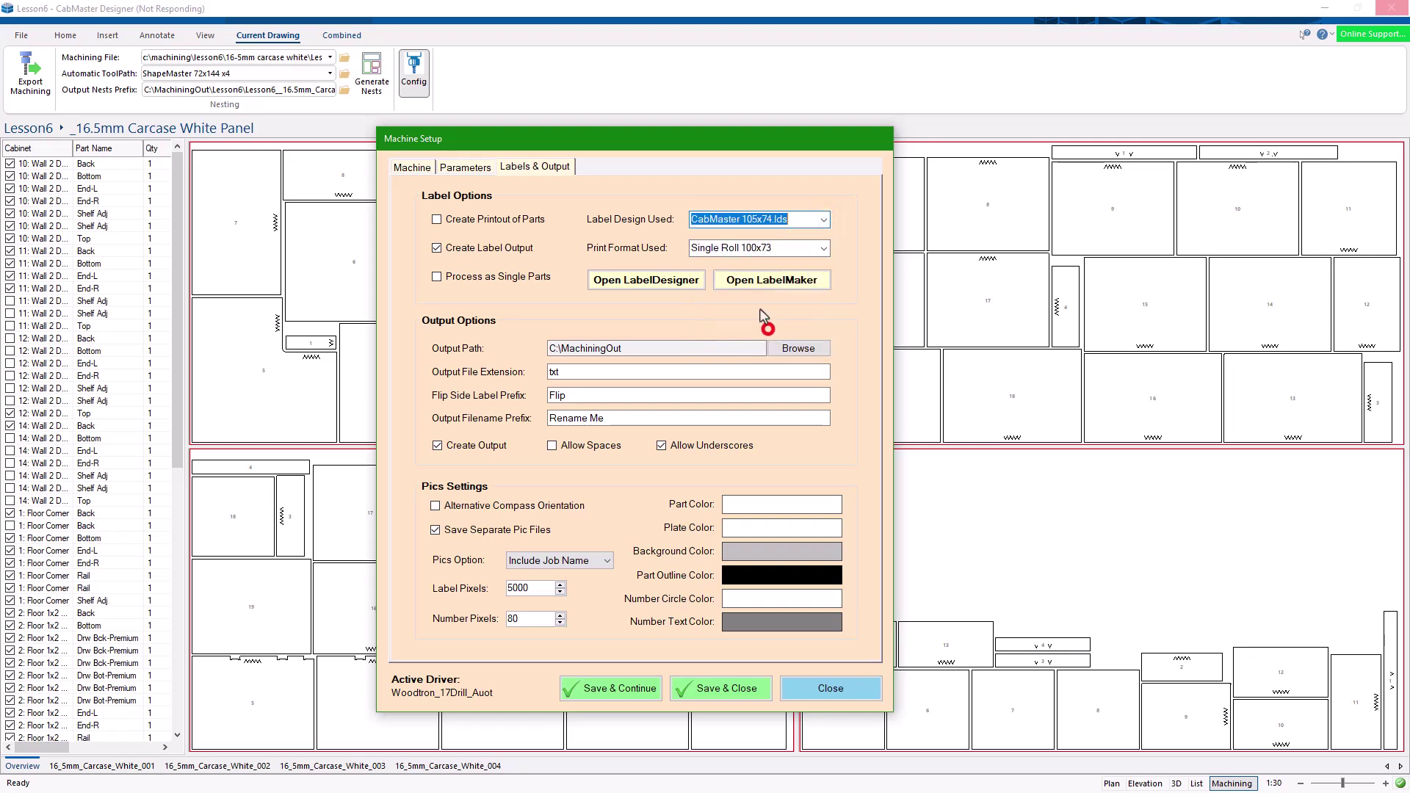
pyautogui.click(714, 688)
pyautogui.click(959, 644)
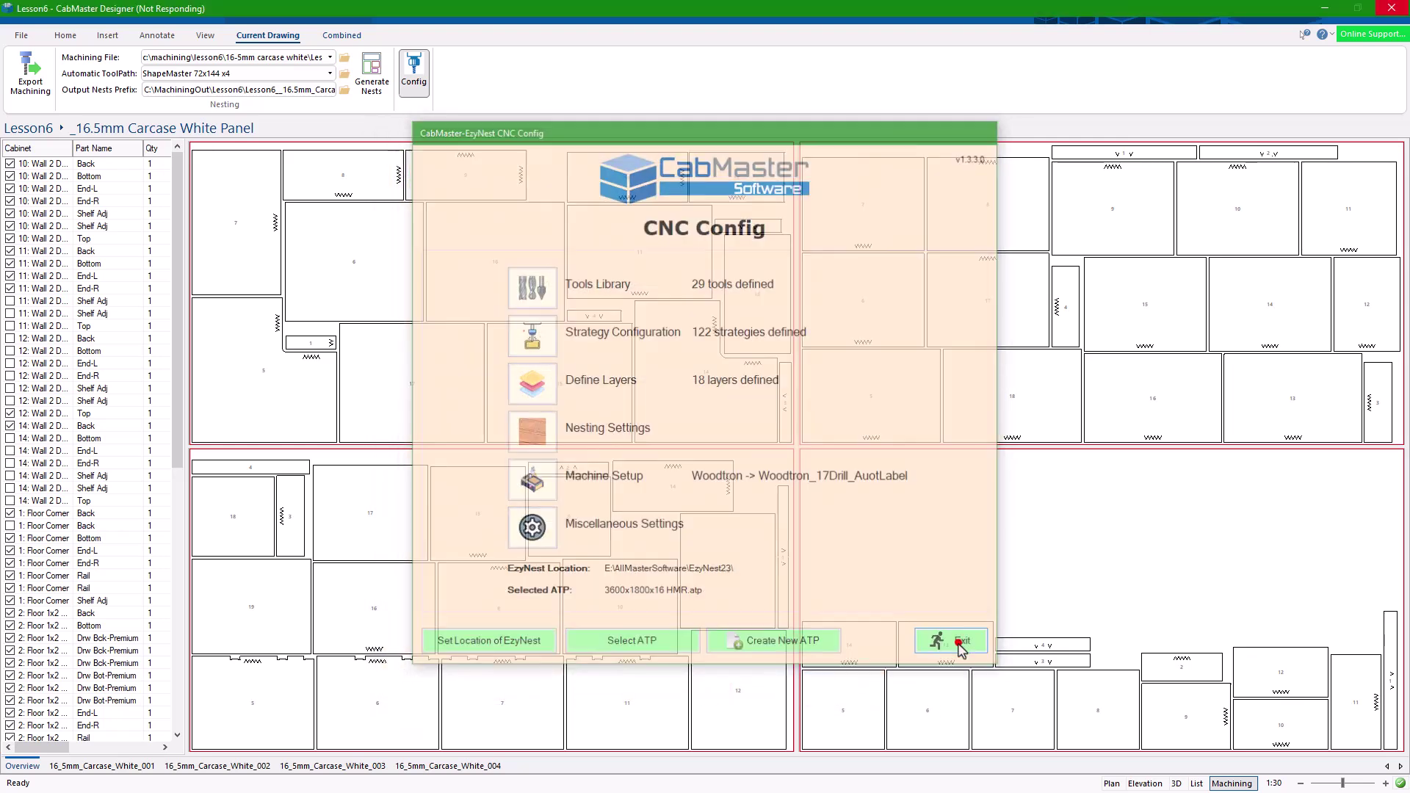
# - Generate the four 16.5mm Carcase White nests
pyautogui.click(374, 73)
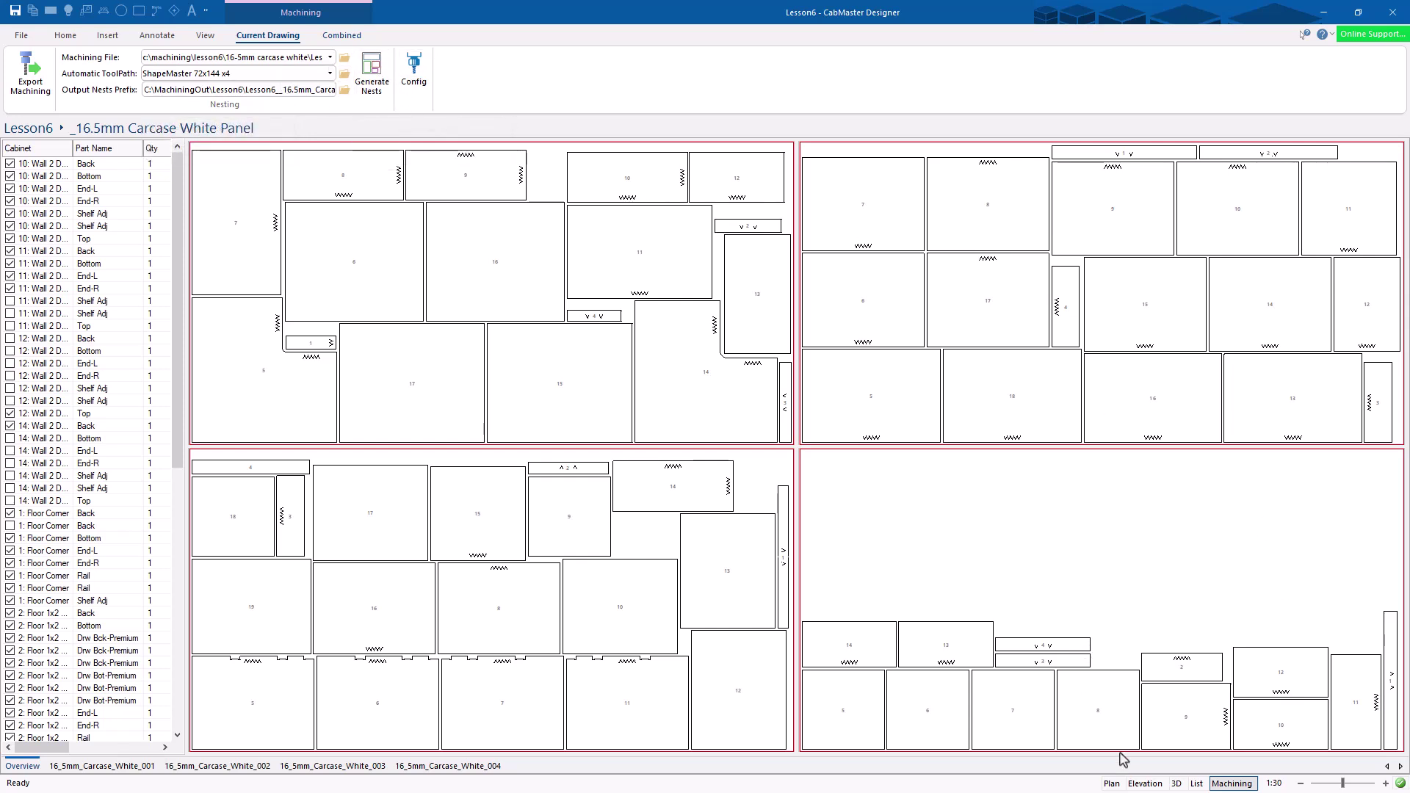
# - Return to the Lesson6 Page 1 plan drawing
pyautogui.click(1112, 784)
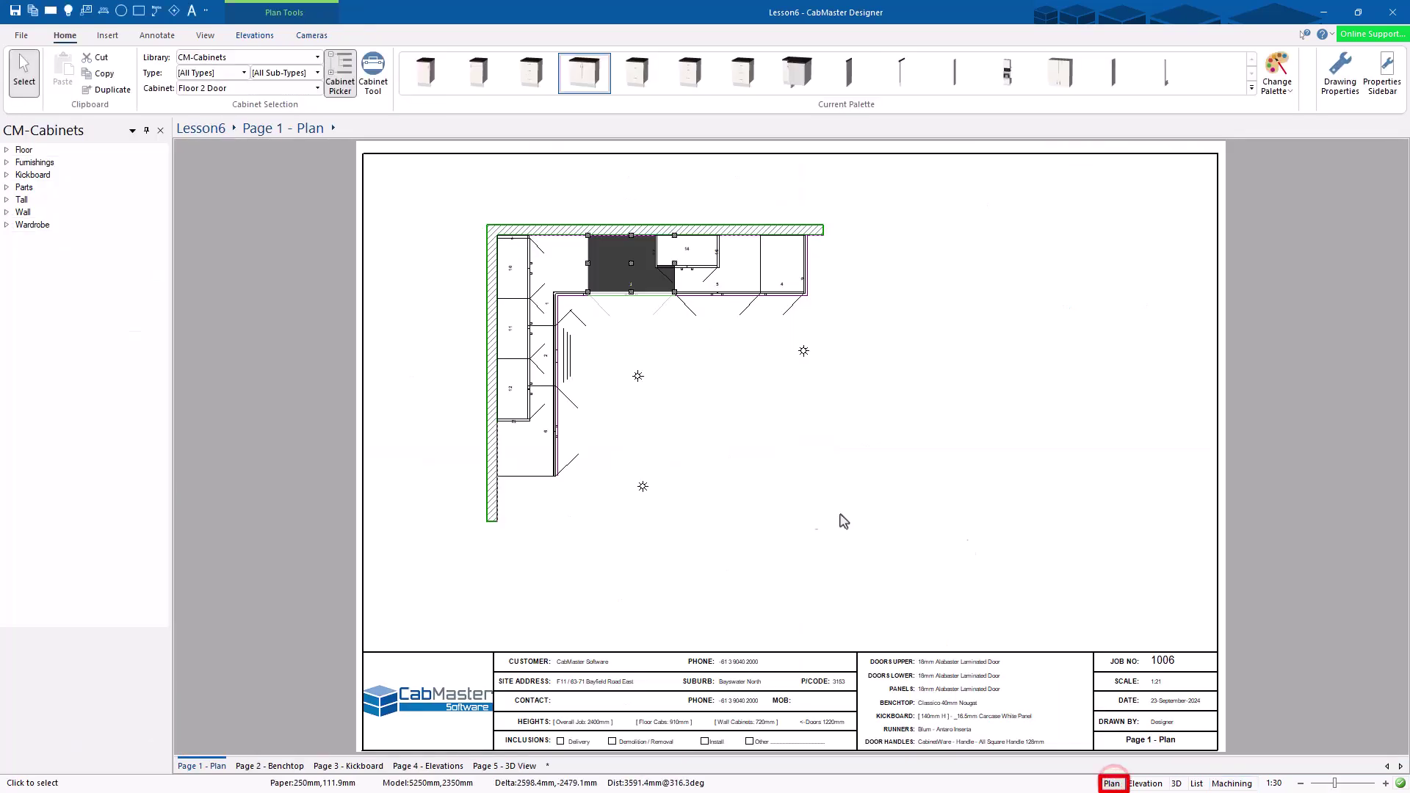